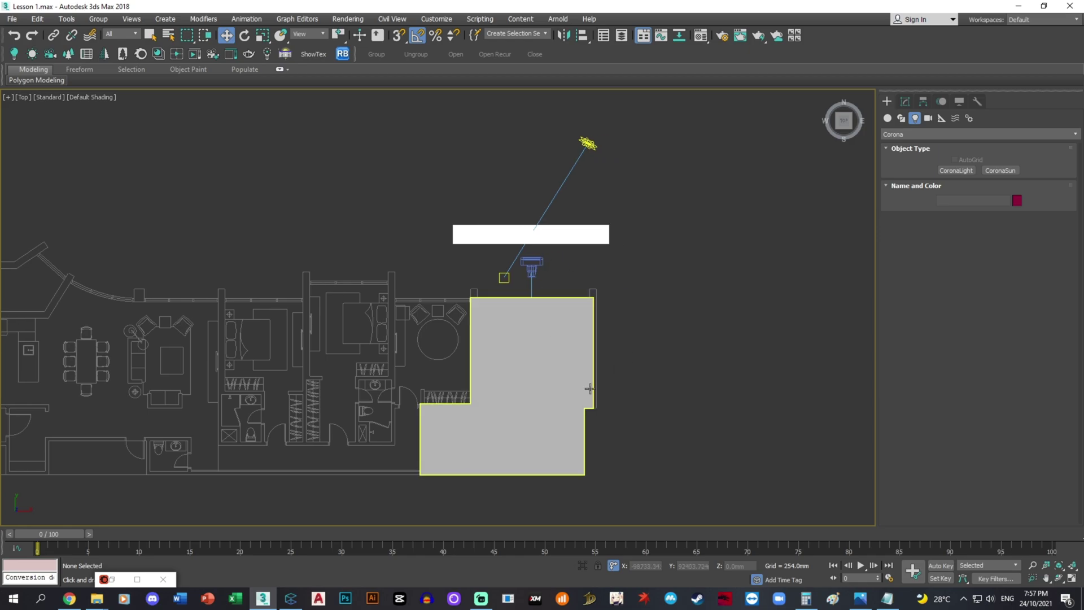
Step: Switch the top view to wireframe display and examine the room's walls, windows and doorways from several angles
key(F3)
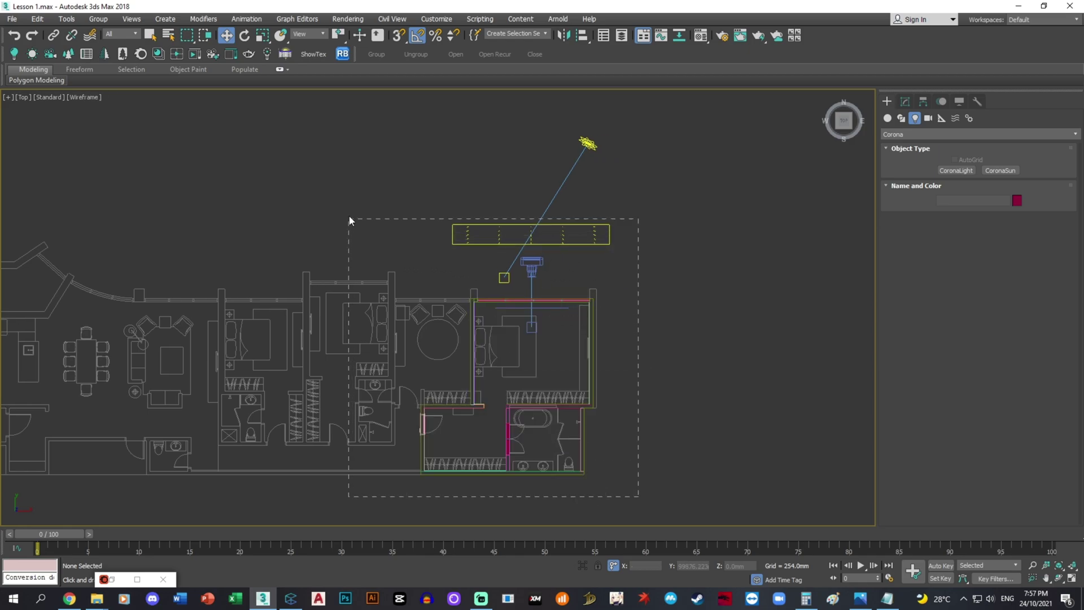
drag(346, 209, 347, 209)
alt+middle_drag(395, 333, 596, 295)
alt+middle_drag(502, 399, 576, 423)
scroll(488, 409, up, 4)
click(527, 485)
scroll(573, 362, up, 4)
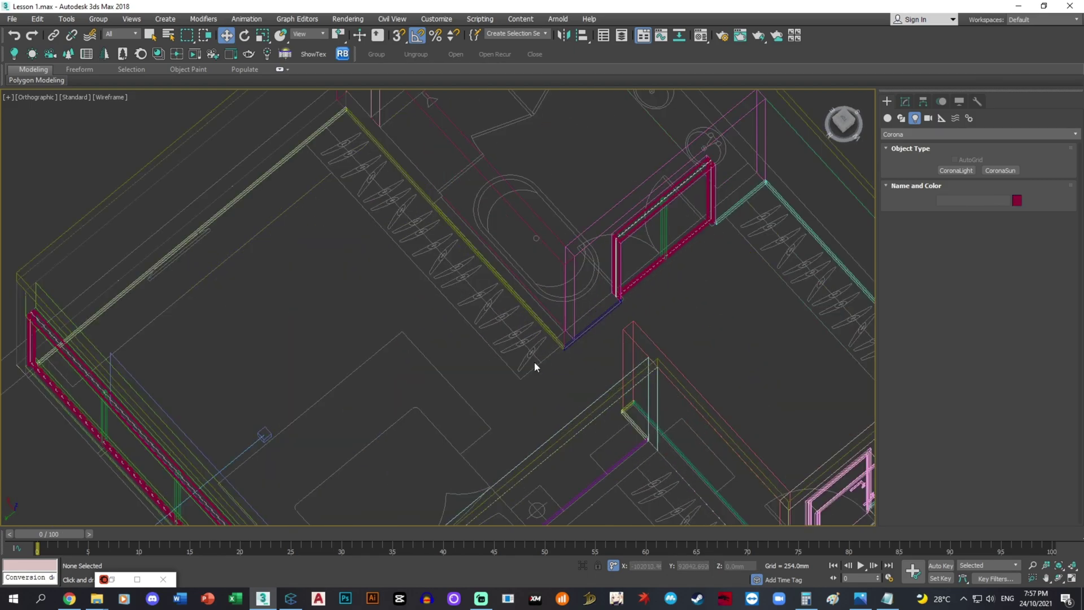
middle_drag(650, 285, 590, 270)
scroll(591, 270, down, 2)
alt+middle_drag(502, 367, 382, 249)
middle_drag(321, 431, 337, 365)
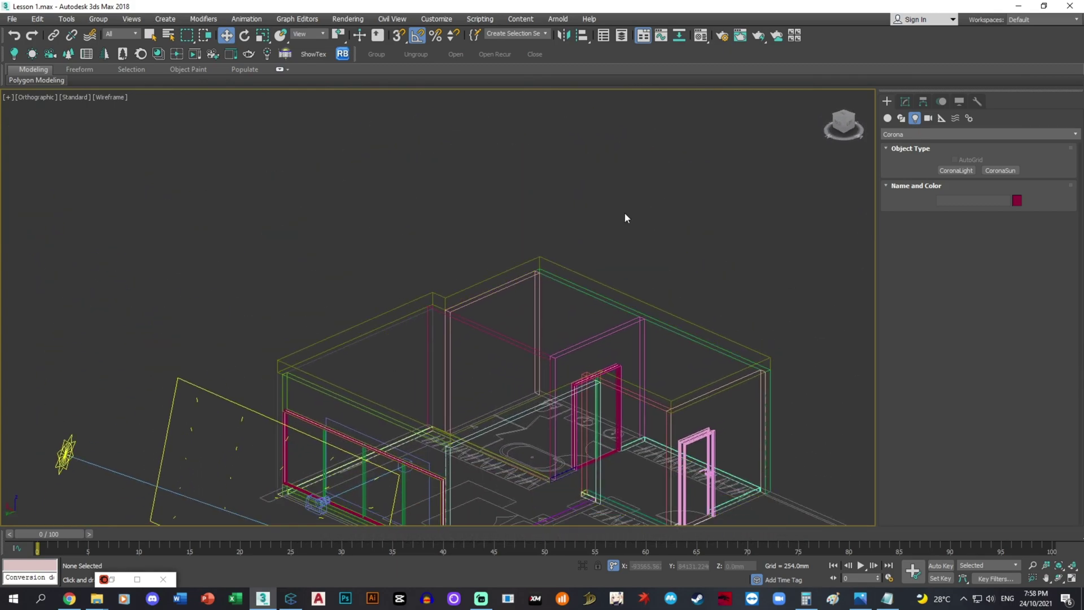
Step: Activate the spline Line tool in the top view and consult the bedroom reference image for the ceiling design
key(t)
click(951, 134)
click(913, 144)
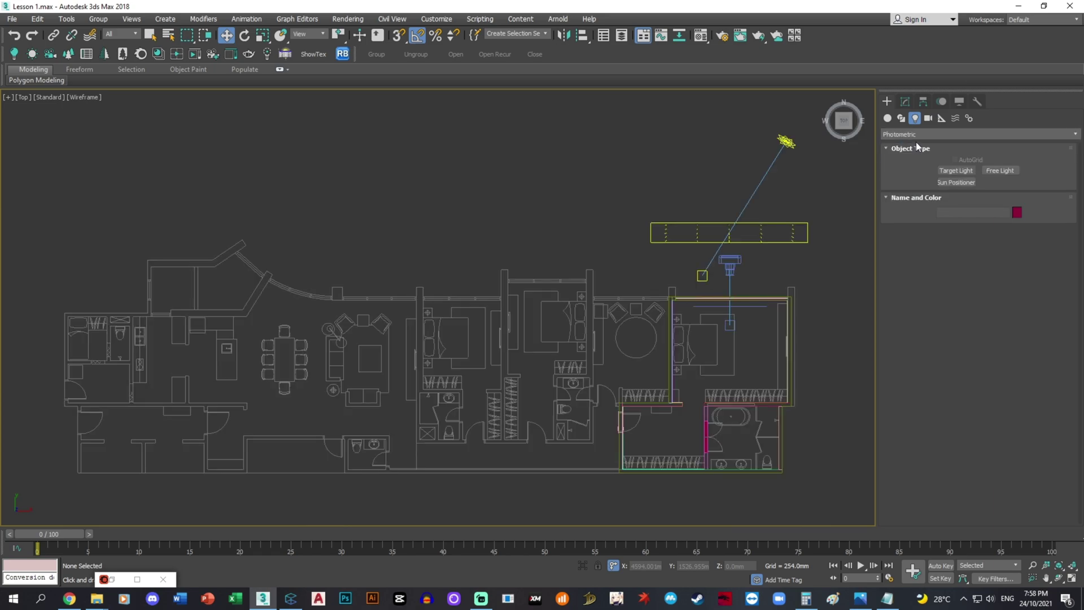
click(915, 135)
click(887, 118)
click(923, 136)
click(926, 145)
click(900, 118)
click(956, 180)
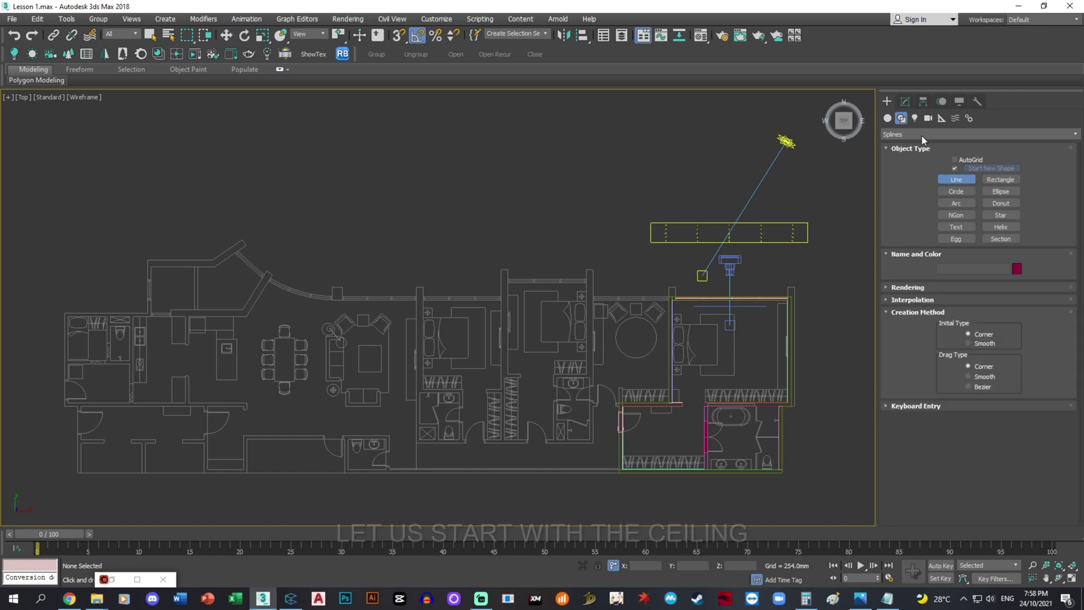
middle_drag(871, 249, 676, 389)
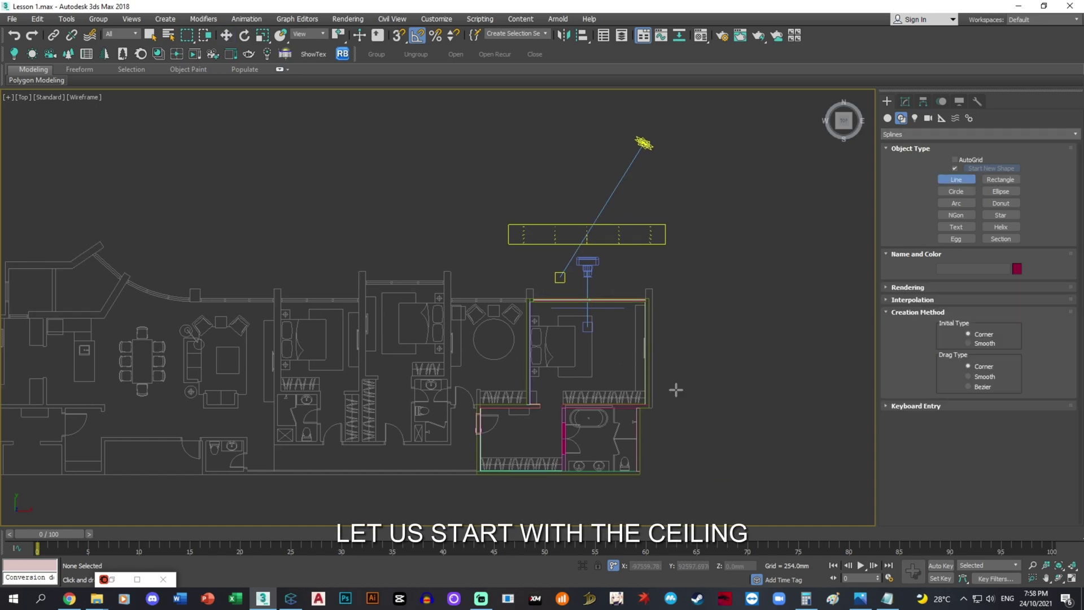
click(867, 604)
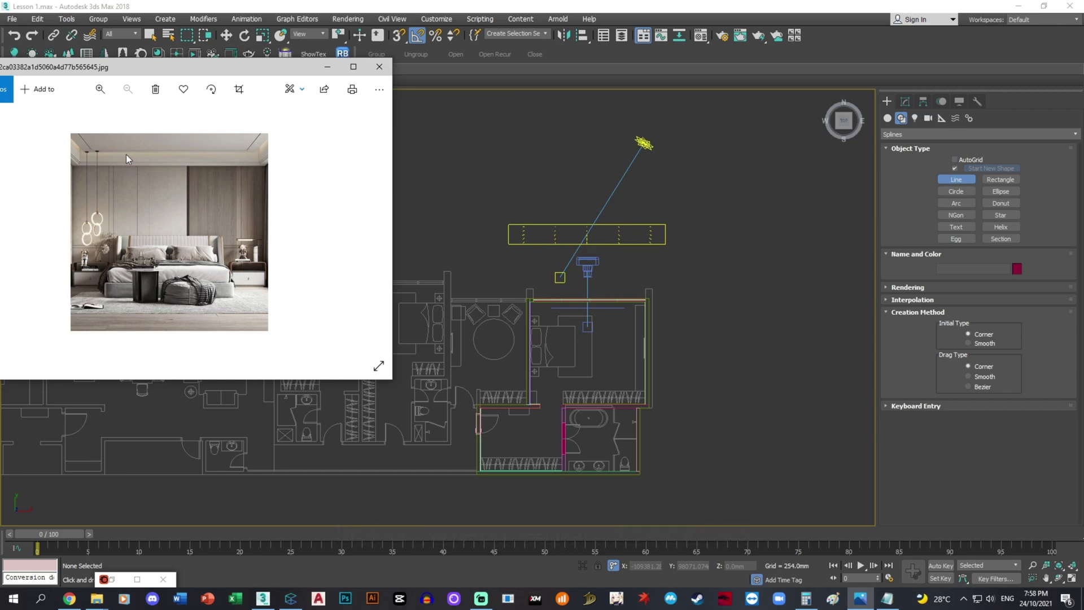
click(326, 69)
Step: With 3D snapping on, trace the bedroom part of the ceiling outline along the upper inner corners of the walls
scroll(571, 303, up, 5)
scroll(396, 307, up, 4)
key(s)
click(421, 292)
scroll(461, 324, down, 5)
alt+middle_drag(530, 337, 602, 286)
middle_drag(655, 217, 594, 291)
scroll(617, 170, up, 3)
click(617, 168)
scroll(637, 223, down, 6)
scroll(756, 323, up, 5)
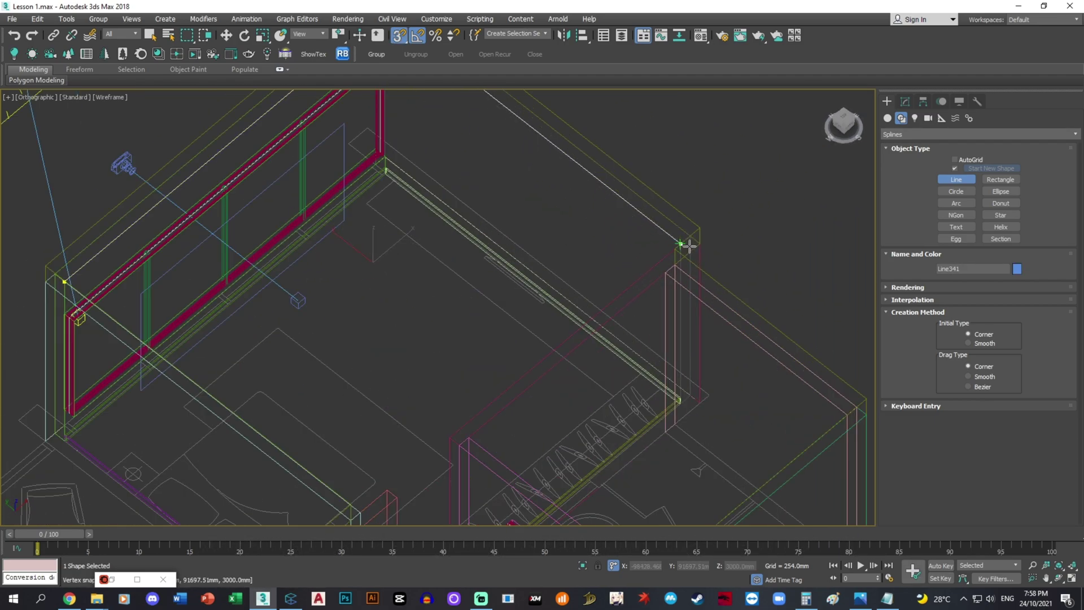
click(680, 243)
scroll(621, 282, down, 3)
click(486, 371)
scroll(542, 368, down, 5)
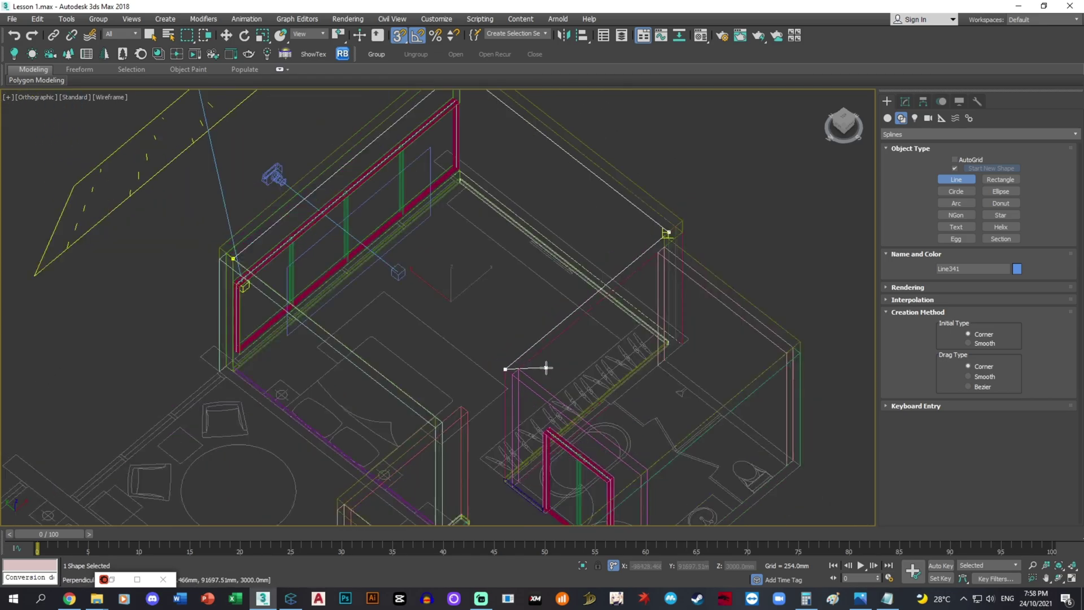
Step: Continue the ceiling outline around the adjoining dressing area's upper wall corners, close the spline, and check the snap settings
alt+middle_drag(591, 361, 672, 338)
scroll(672, 334, up, 5)
click(646, 298)
scroll(651, 329, down, 4)
alt+middle_drag(577, 389, 378, 428)
scroll(348, 387, up, 4)
click(353, 399)
click(266, 254)
middle_drag(449, 168, 541, 385)
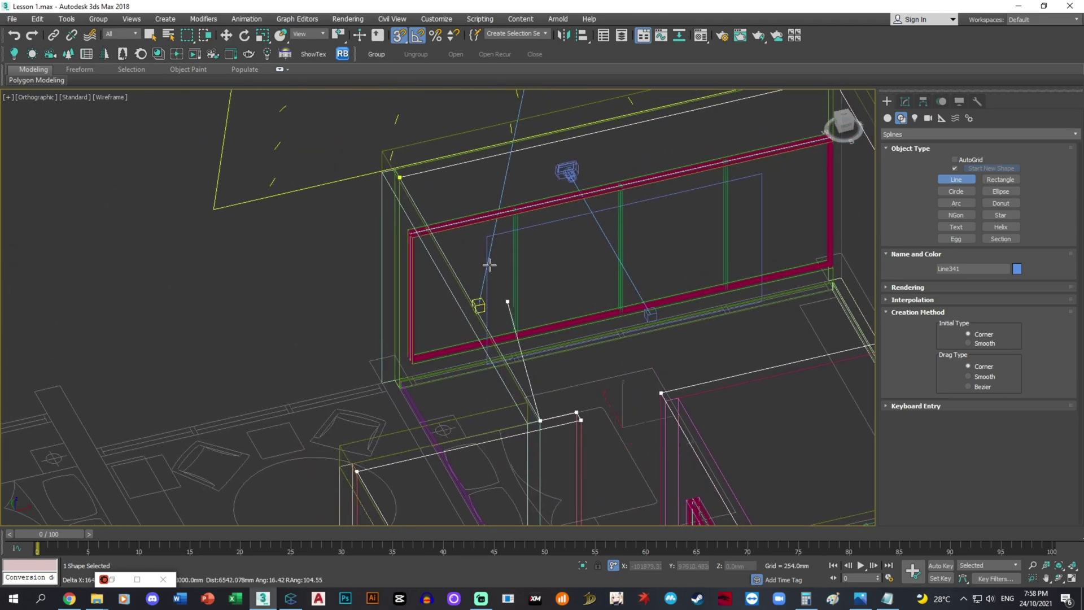
click(399, 177)
click(547, 334)
right_click(400, 35)
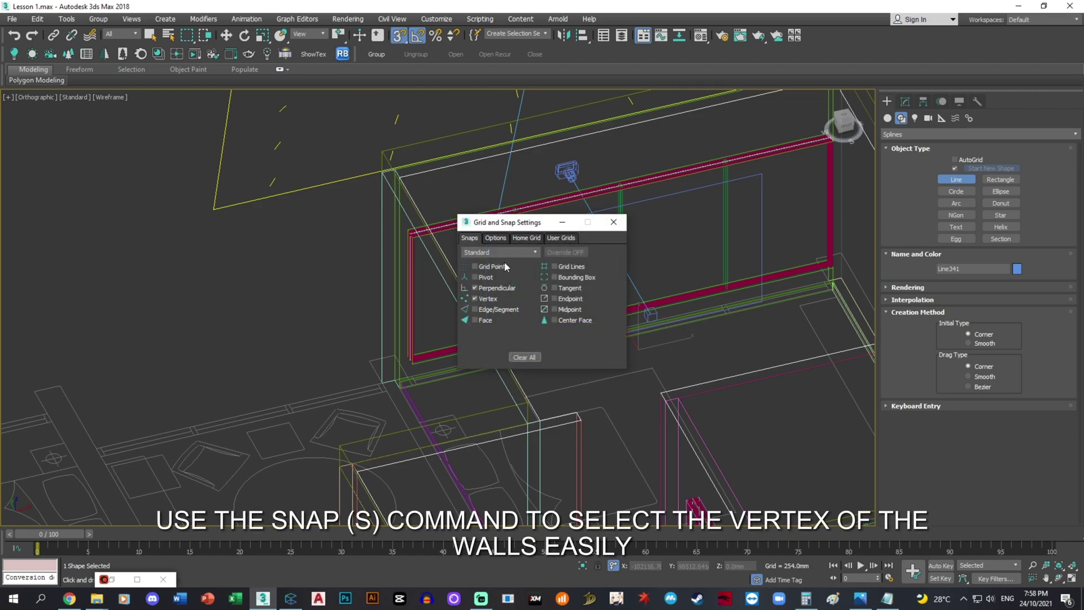
click(612, 222)
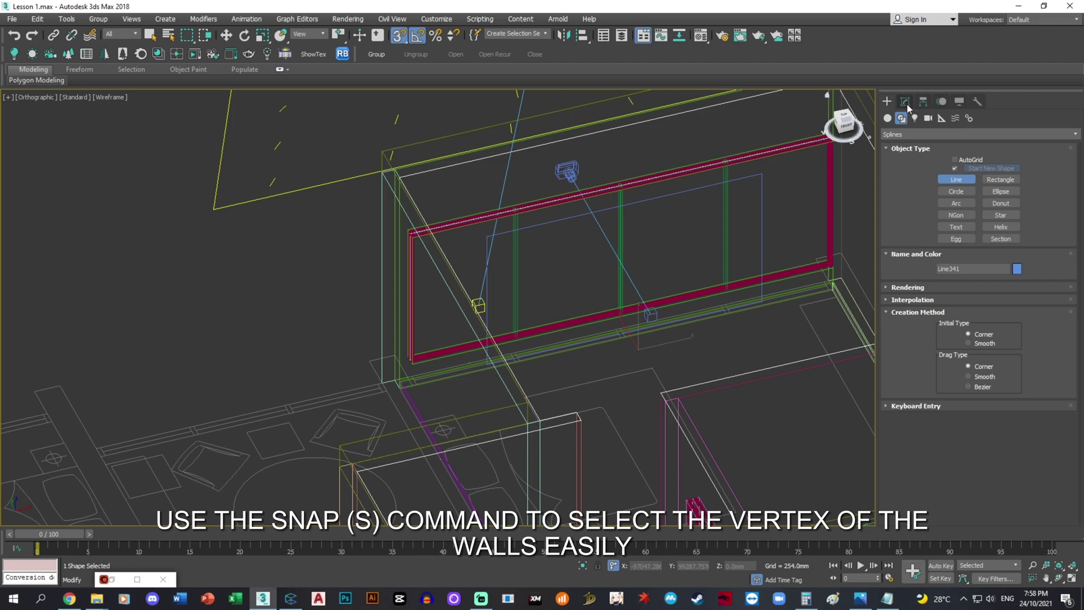
Step: Add an Extrude modifier of 300 mm to the closed ceiling outline
click(905, 102)
click(1074, 135)
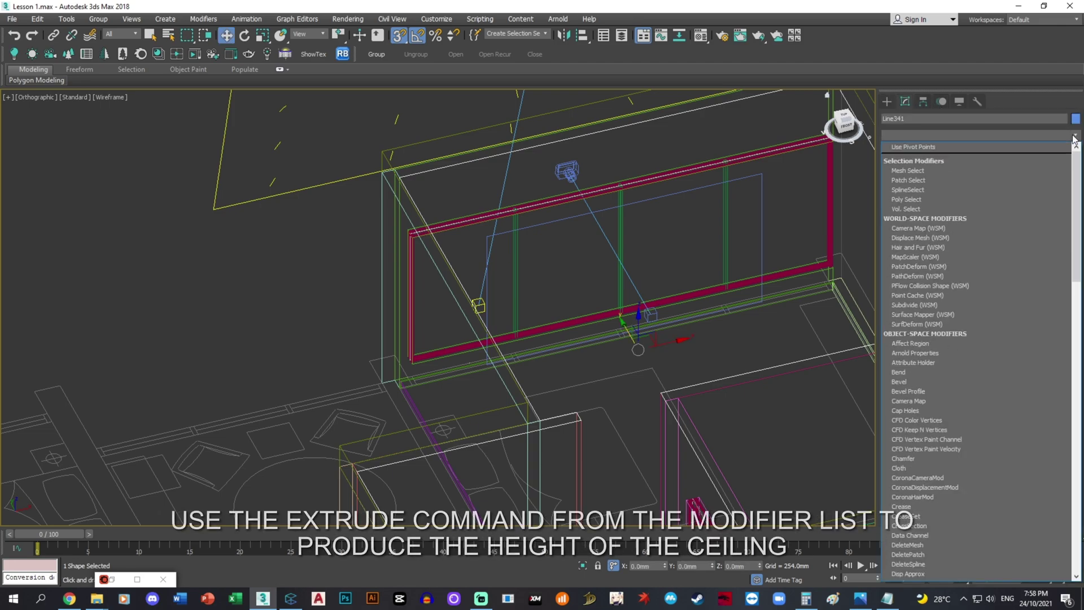
key(e)
click(914, 193)
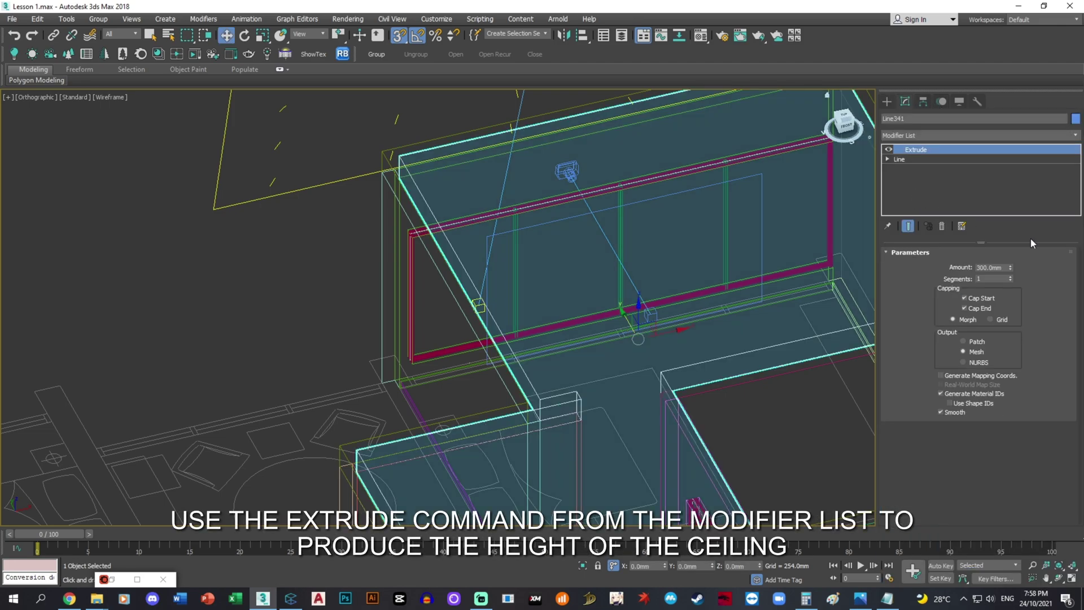
Step: Move the extruded ceiling slab vertically so its top face aligns with the upper edge of the inner walls
scroll(485, 313, down, 3)
alt+middle_drag(485, 313, 521, 293)
drag(508, 324, 513, 258)
scroll(645, 235, up, 2)
drag(645, 234, 765, 404)
middle_drag(759, 368, 708, 312)
Step: Pick the Wall Paint White Matte material in the Material Editor for the ceiling slab and minimize the editor
key(m)
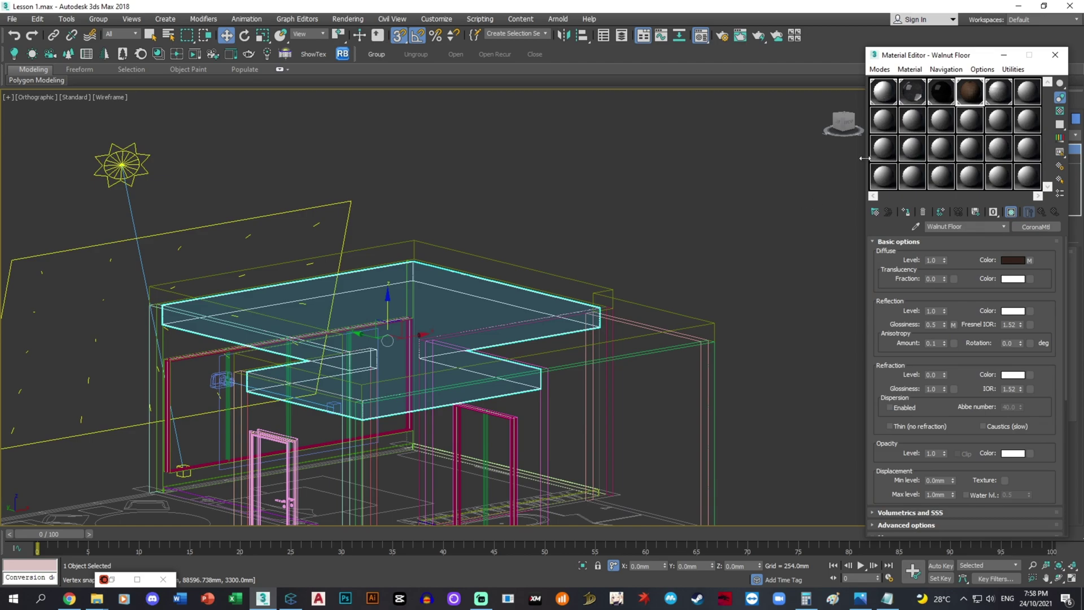
click(885, 94)
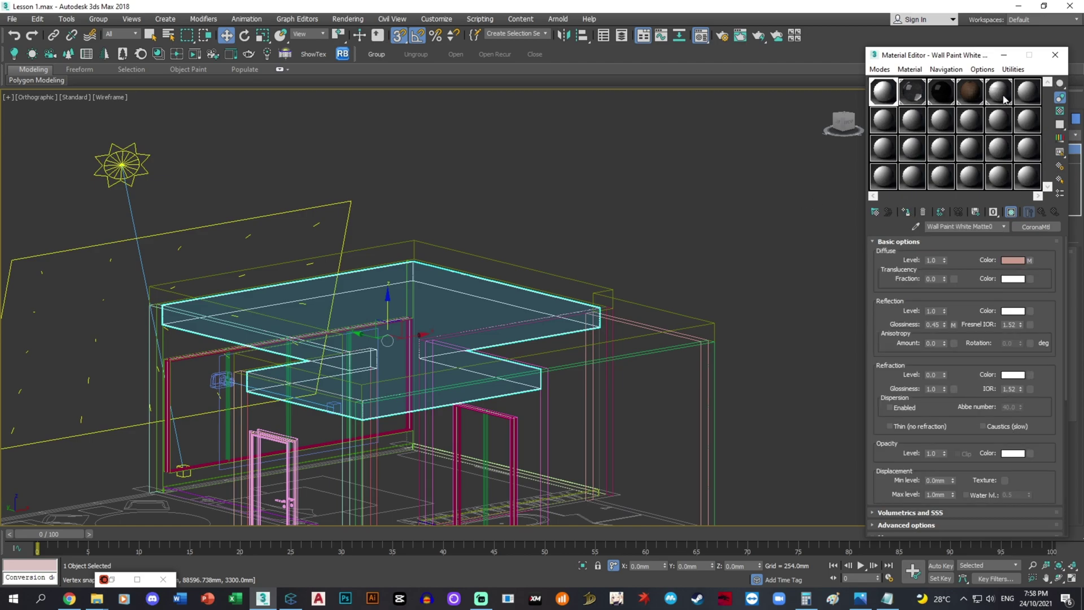
click(1004, 55)
Step: Return to the top view of the bedroom and activate the standard primitive Box tool
key(t)
middle_drag(753, 211, 755, 288)
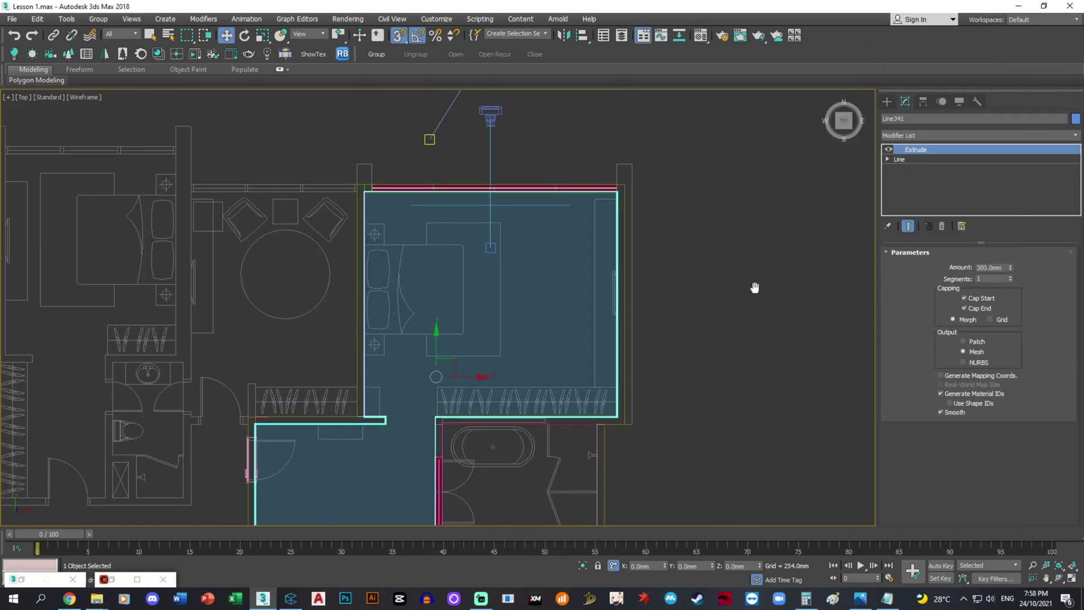
click(886, 101)
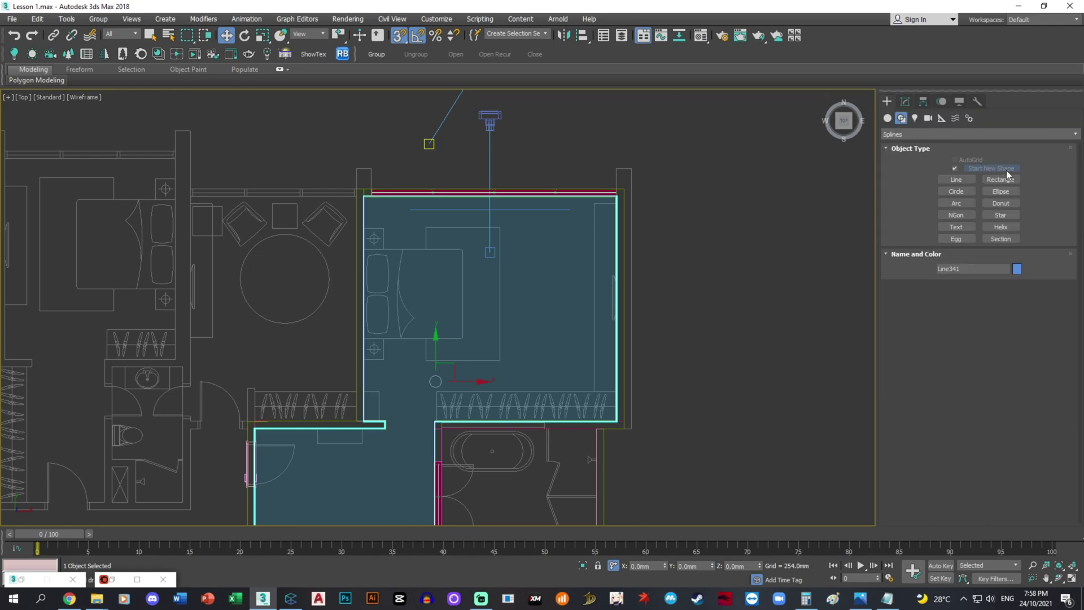
click(936, 135)
click(887, 118)
click(931, 134)
click(925, 146)
click(956, 170)
scroll(586, 406, up, 2)
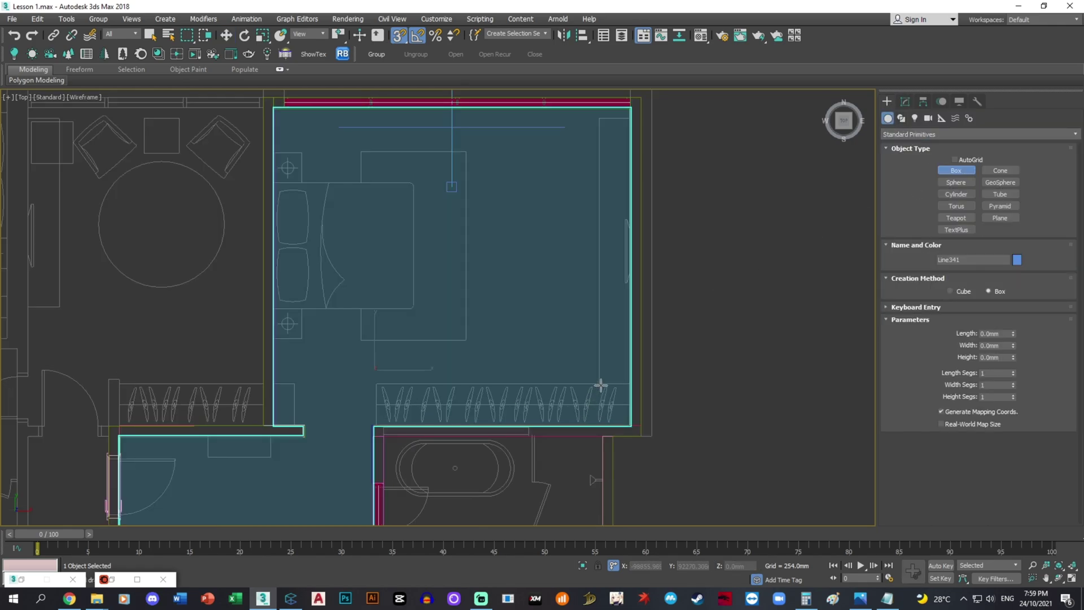
scroll(600, 385, up, 2)
scroll(647, 394, down, 3)
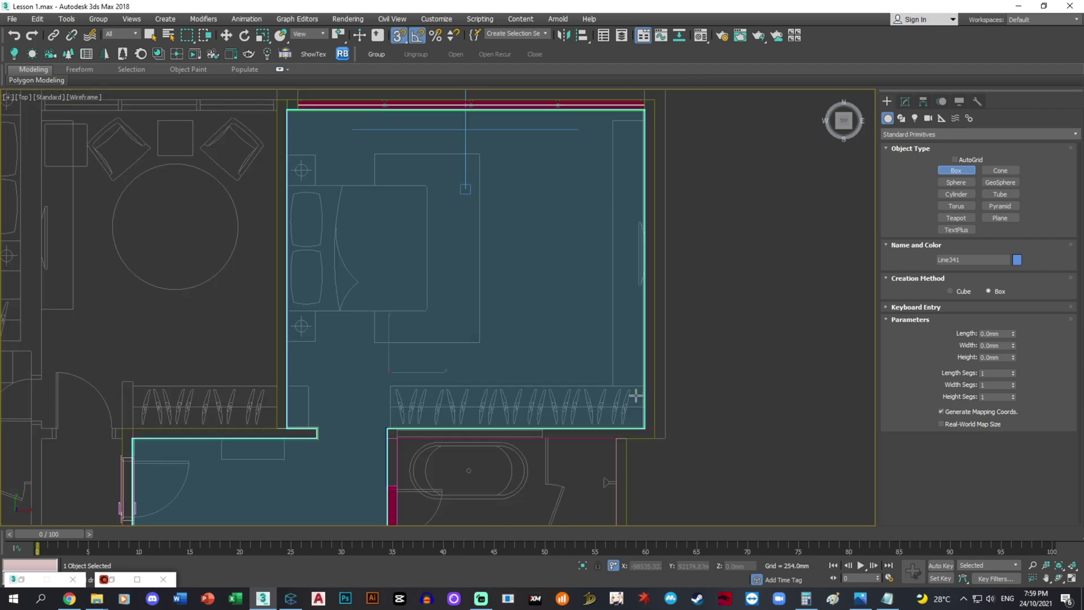
alt+middle_drag(629, 392, 598, 222)
scroll(489, 184, up, 3)
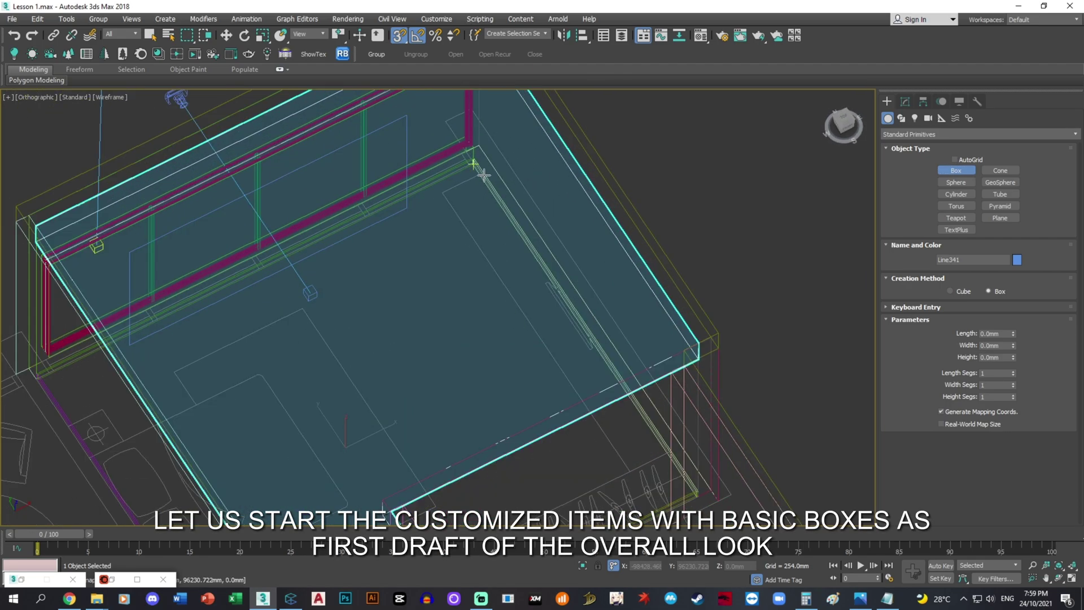
scroll(482, 174, up, 3)
drag(474, 148, 468, 143)
right_click(468, 141)
scroll(469, 141, up, 3)
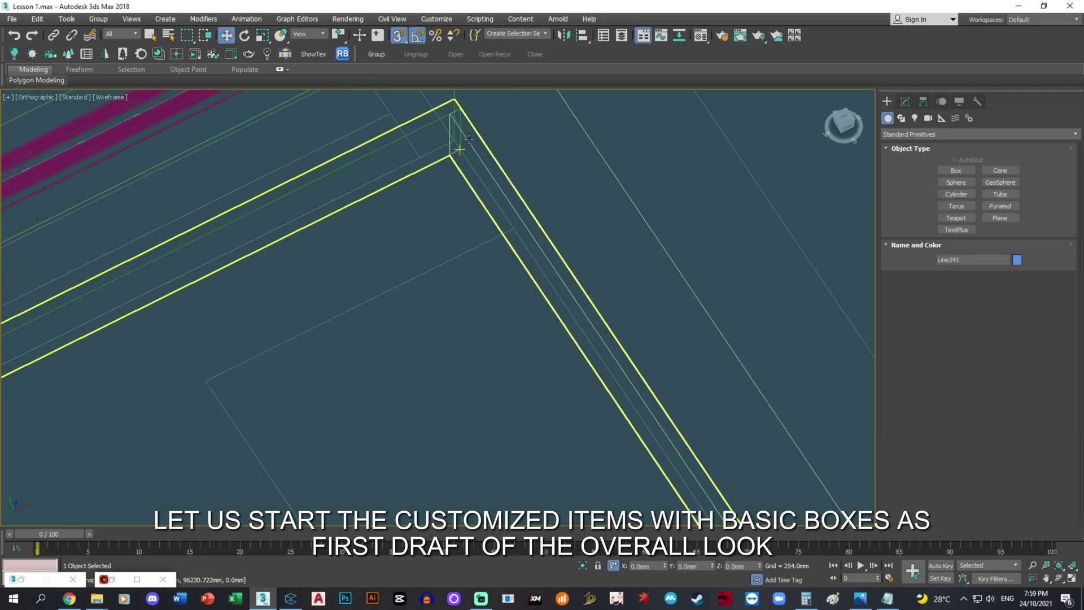
Step: Try to create a floor-to-ceiling box along the bedroom's TV wall, and undo it
click(953, 170)
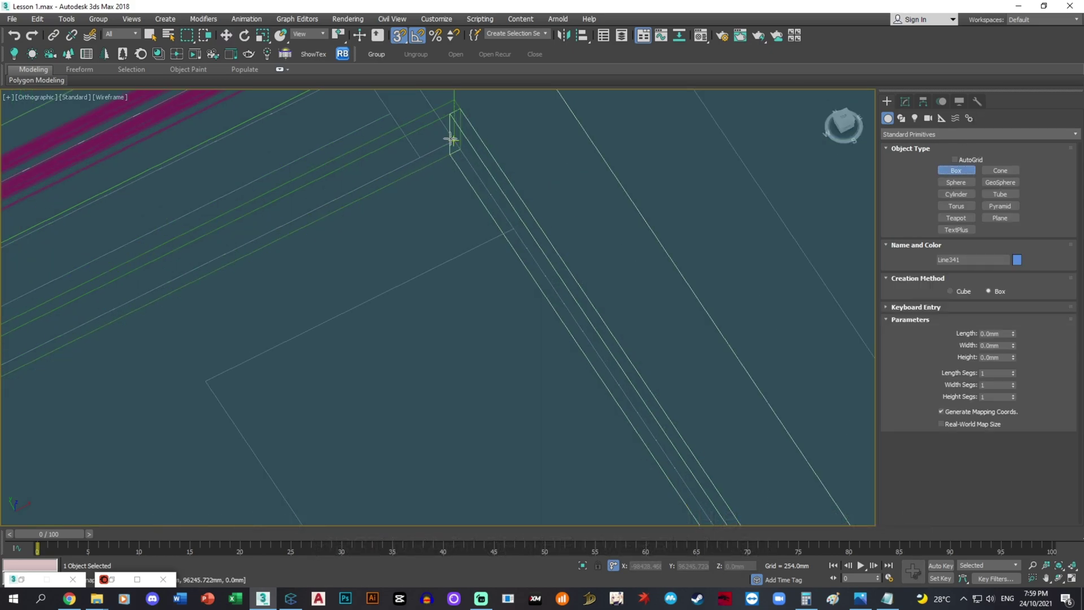
drag(450, 139, 590, 484)
scroll(483, 248, down, 5)
scroll(598, 392, up, 5)
scroll(597, 491, up, 2)
scroll(591, 483, down, 7)
alt+middle_drag(592, 483, 610, 434)
scroll(609, 433, up, 5)
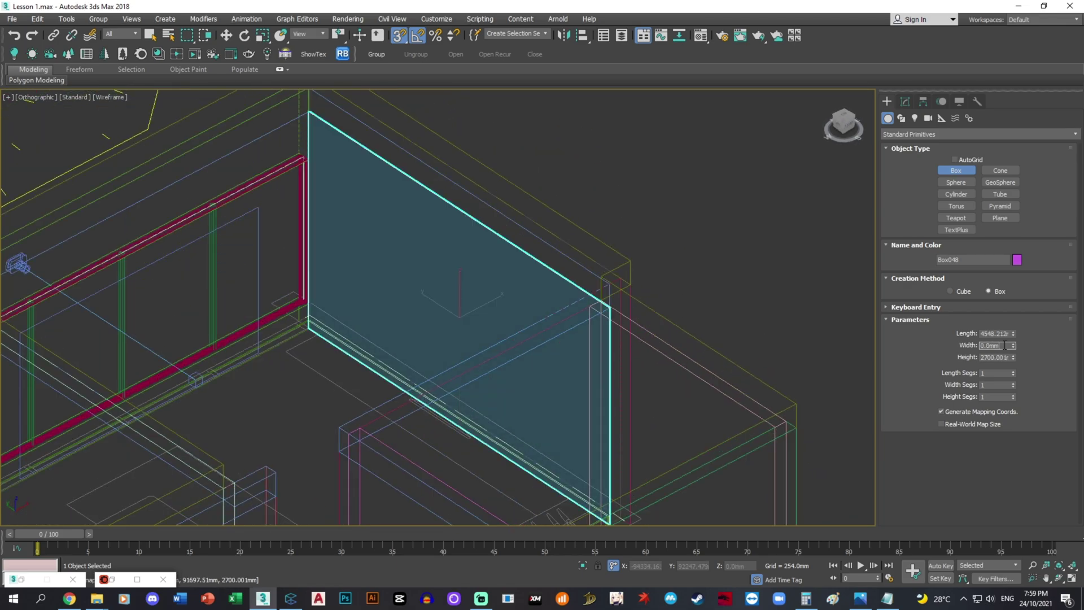
middle_drag(729, 420, 735, 357)
middle_drag(613, 446, 661, 361)
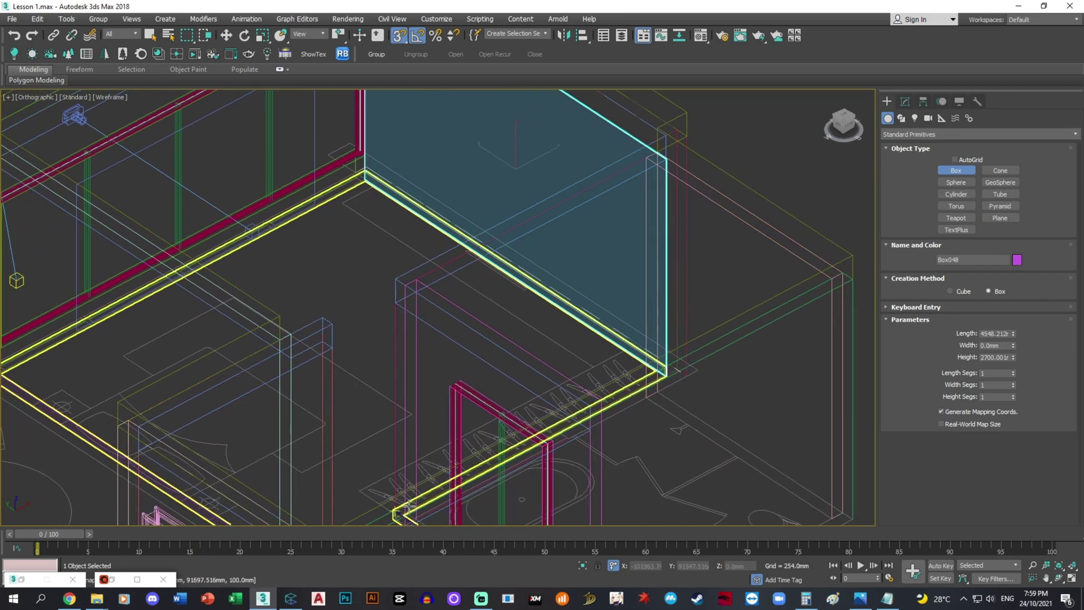
middle_drag(408, 506, 455, 455)
key(ctrl+z)
Step: Create a wardrobe box along the bathroom wall, about 3685 mm wide and 2700 mm high, and set its length to 600 mm
scroll(455, 456, up, 5)
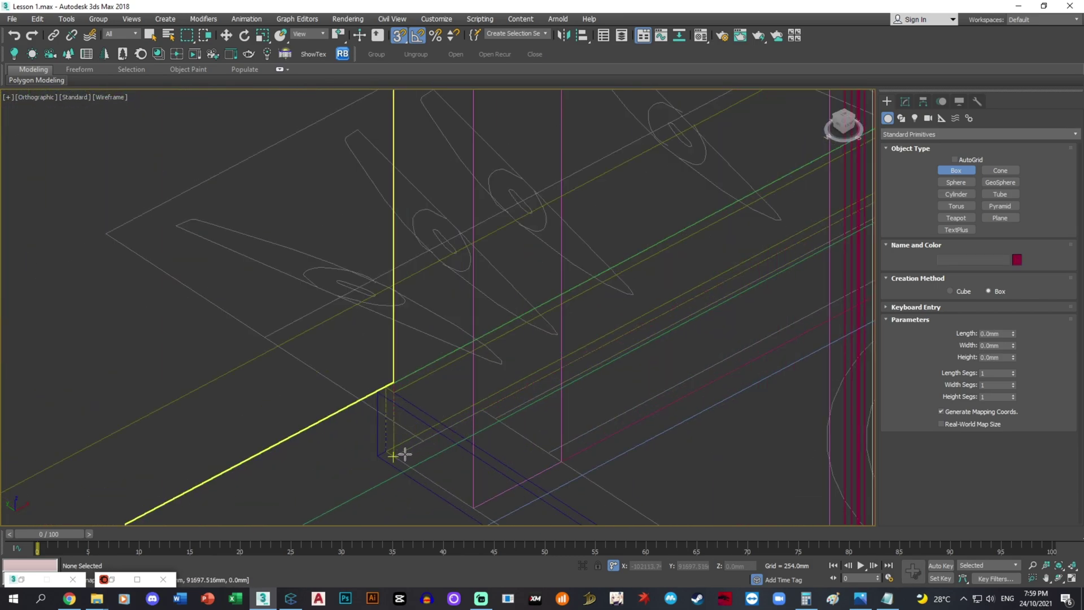
scroll(475, 369, down, 4)
mouse_move(405, 453)
mouse_down()
mouse_move(491, 360)
mouse_move(770, 232)
mouse_move(743, 288)
mouse_up()
middle_drag(769, 232, 626, 346)
drag(743, 287, 625, 336)
scroll(728, 309, up, 3)
scroll(626, 305, down, 5)
scroll(615, 277, up, 5)
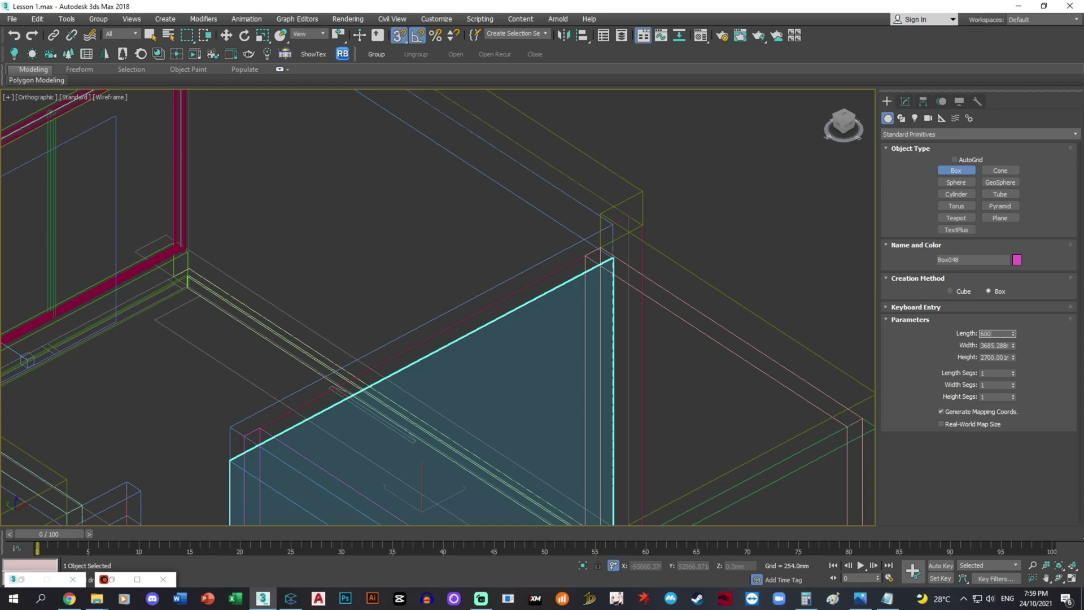
key(Return)
middle_drag(747, 353, 747, 283)
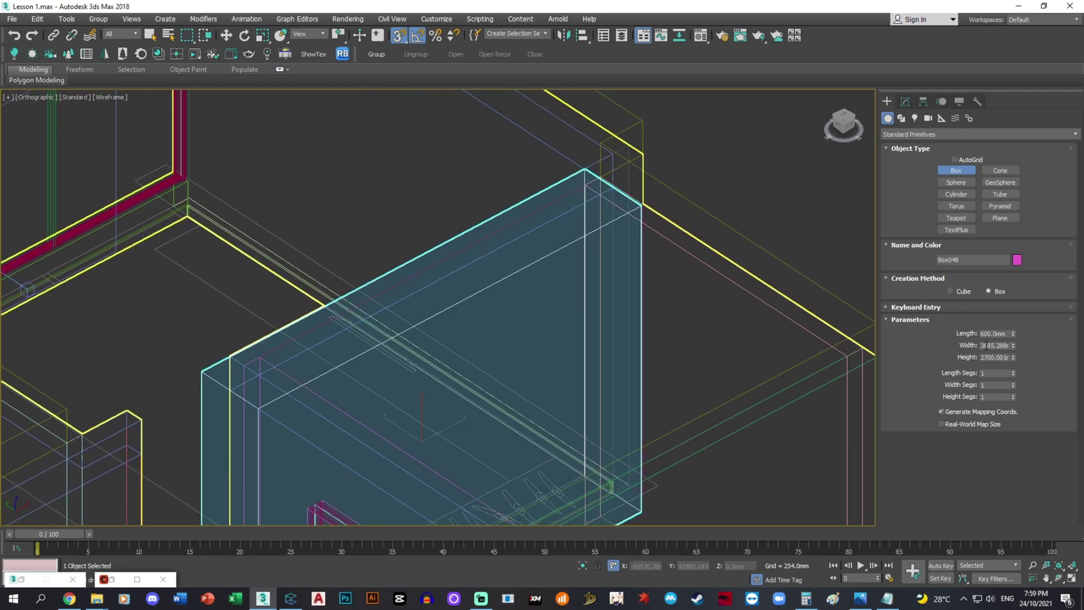
Step: Move the wardrobe box in the top view over the hanger symbols, snapping its back edge to the bathroom wall
key(t)
key(z)
key(w)
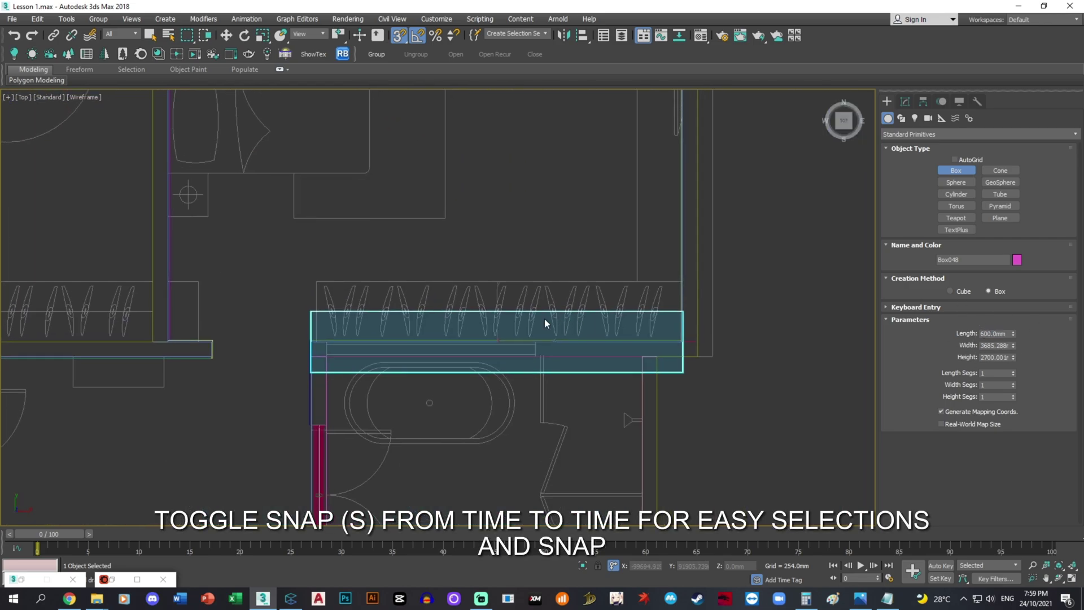
drag(496, 342, 498, 257)
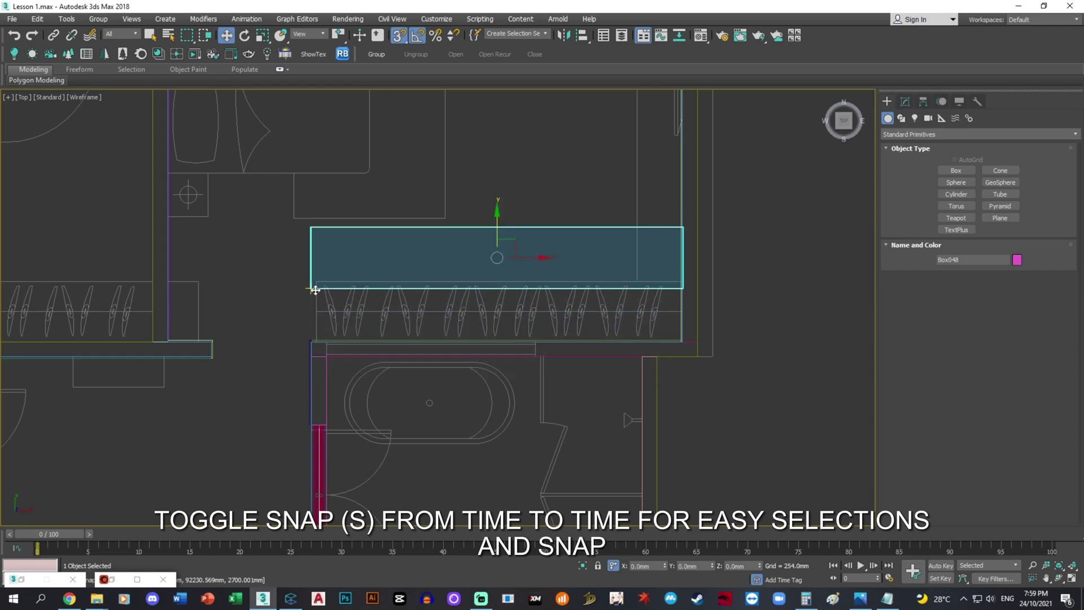
drag(315, 289, 316, 353)
scroll(283, 317, up, 5)
scroll(336, 310, down, 8)
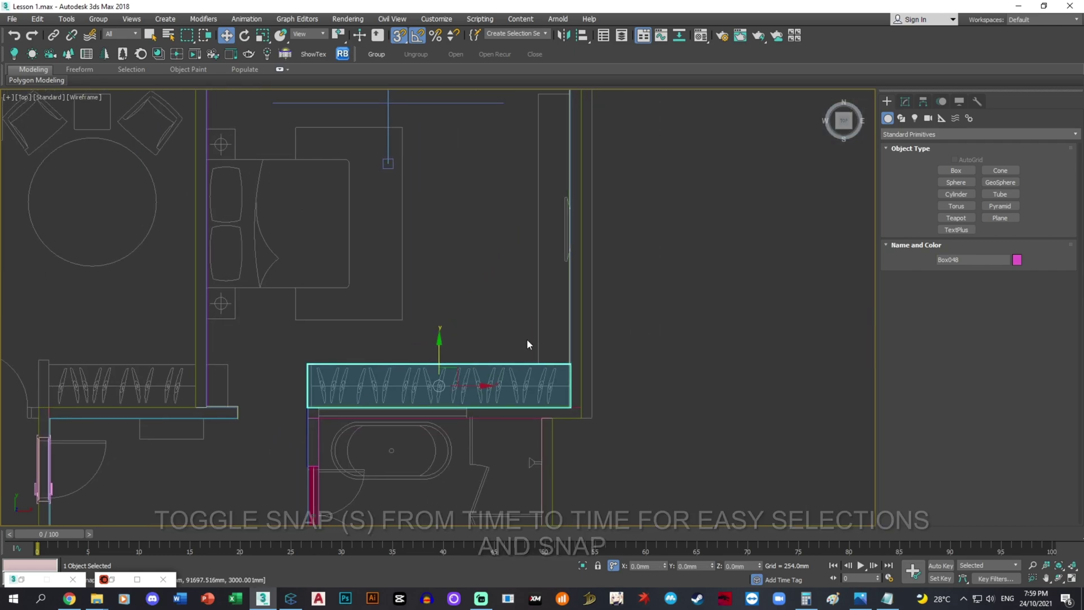
Step: Reactivate the Box tool and consult the living-room reference image for the TV wall design
click(954, 170)
alt+middle_drag(546, 220, 609, 186)
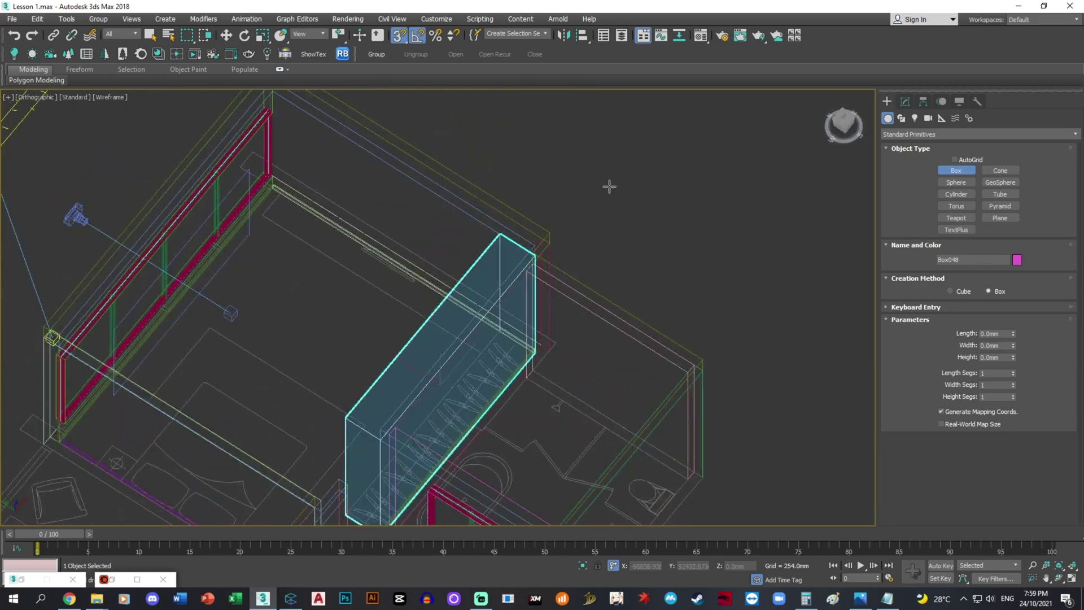
click(859, 601)
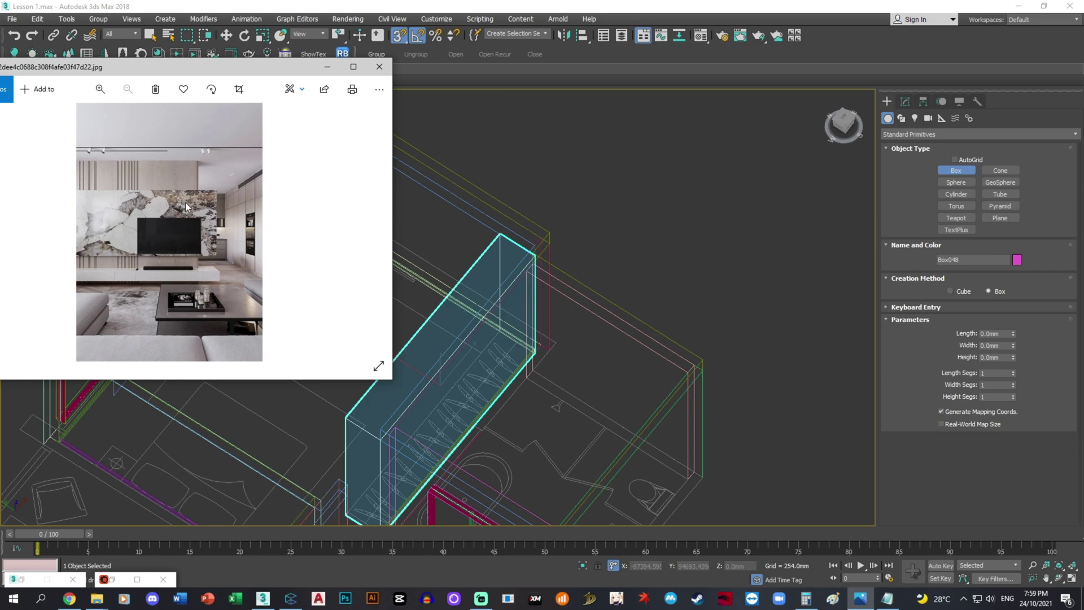
click(333, 71)
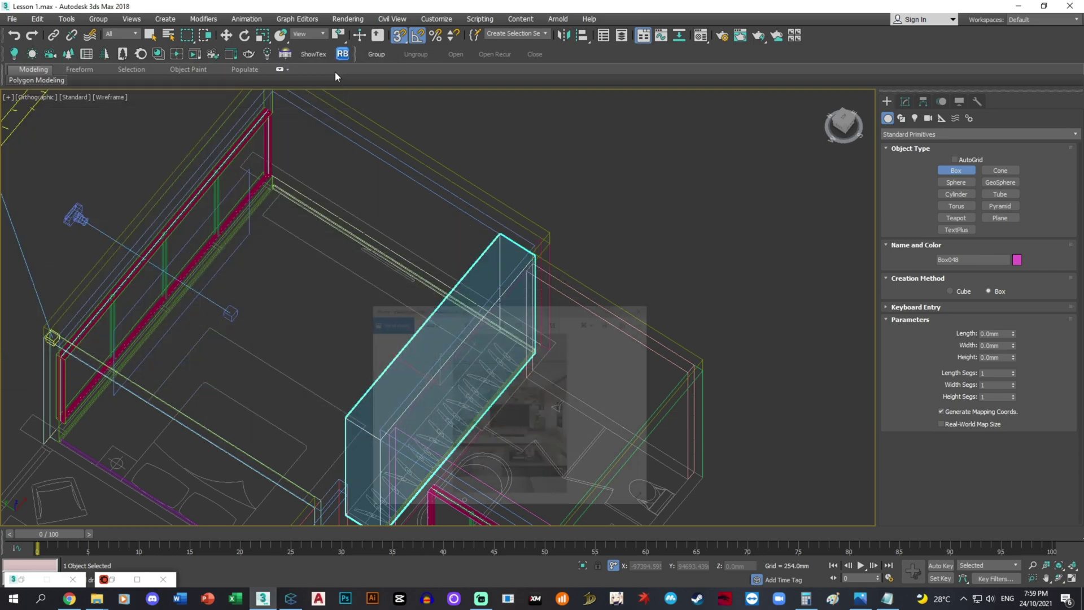
Step: Create a box along the bedroom's TV wall, about 3948 mm long and 2700 mm high, and set its width to 80 mm
drag(499, 329, 252, 180)
scroll(273, 203, up, 3)
scroll(279, 192, down, 5)
scroll(279, 192, up, 5)
scroll(283, 169, down, 7)
alt+middle_drag(283, 169, 305, 147)
scroll(355, 148, up, 2)
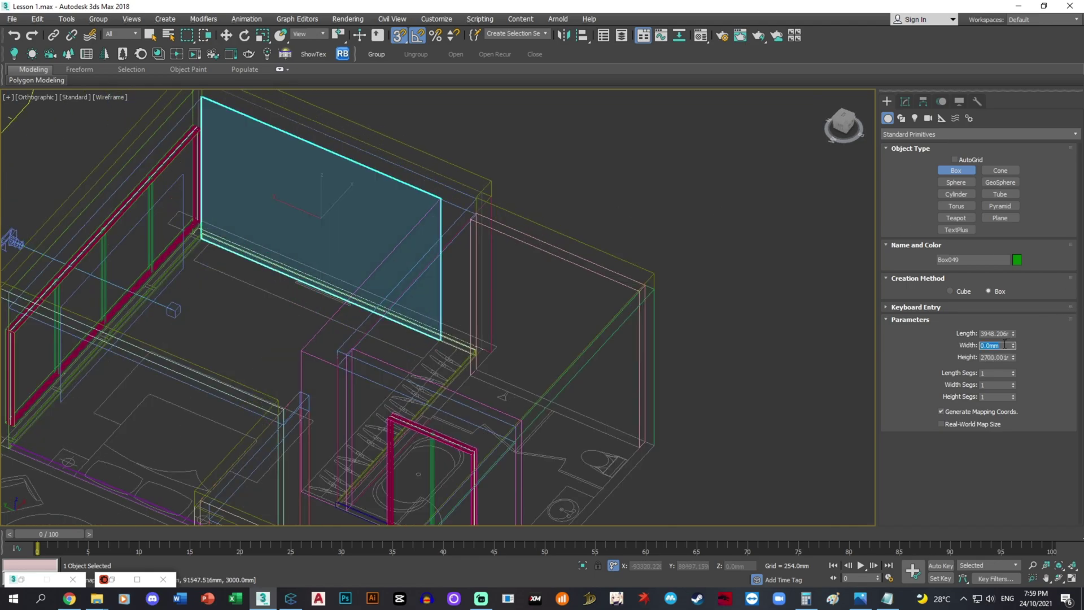
text(80)
key(Return)
Step: Move the TV wall box in the top view so its corner snaps to the wall where the wardrobe front meets it
key(t)
scroll(542, 277, up, 6)
key(w)
drag(547, 296, 548, 301)
scroll(556, 402, up, 3)
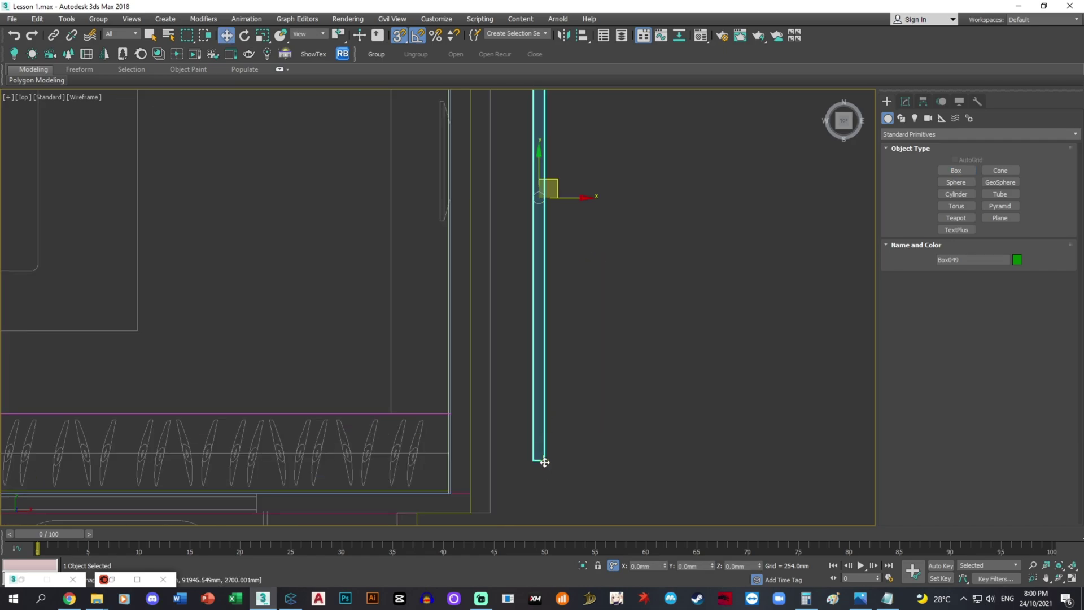
drag(544, 461, 450, 414)
Step: Add Edit Poly to the TV wall box and move its window-end vertices 200 mm away from the window wall
middle_drag(535, 281, 534, 390)
scroll(534, 389, down, 2)
middle_drag(540, 267, 538, 335)
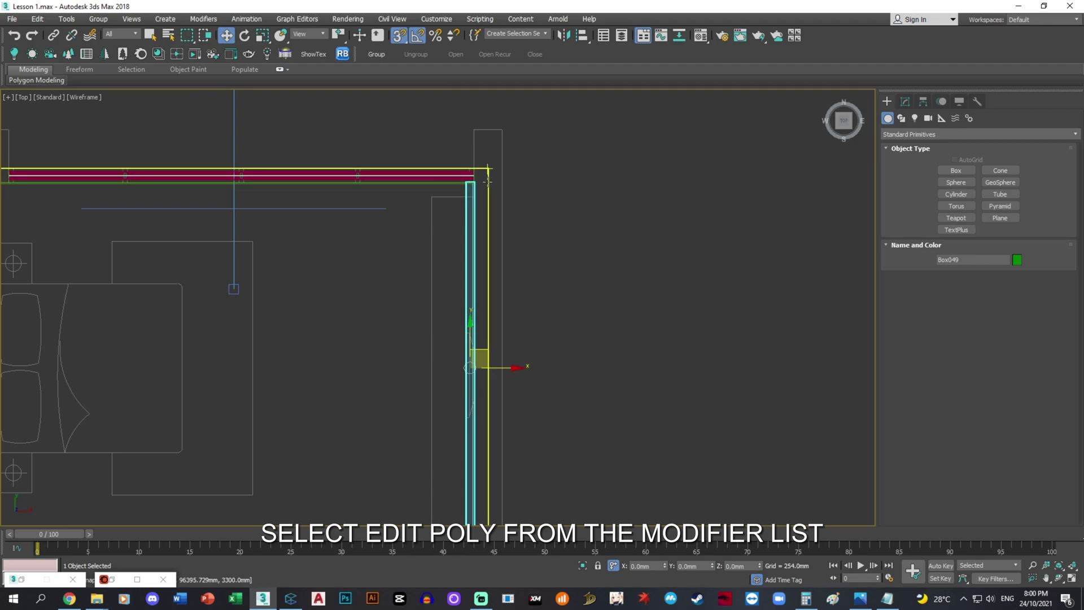
middle_drag(487, 181, 477, 219)
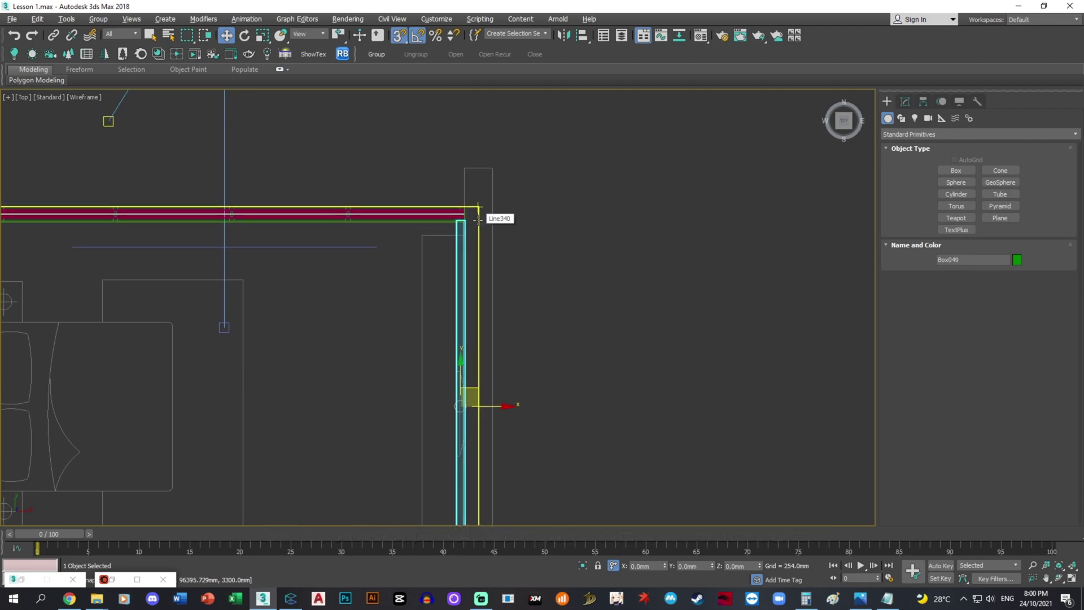
key(e)
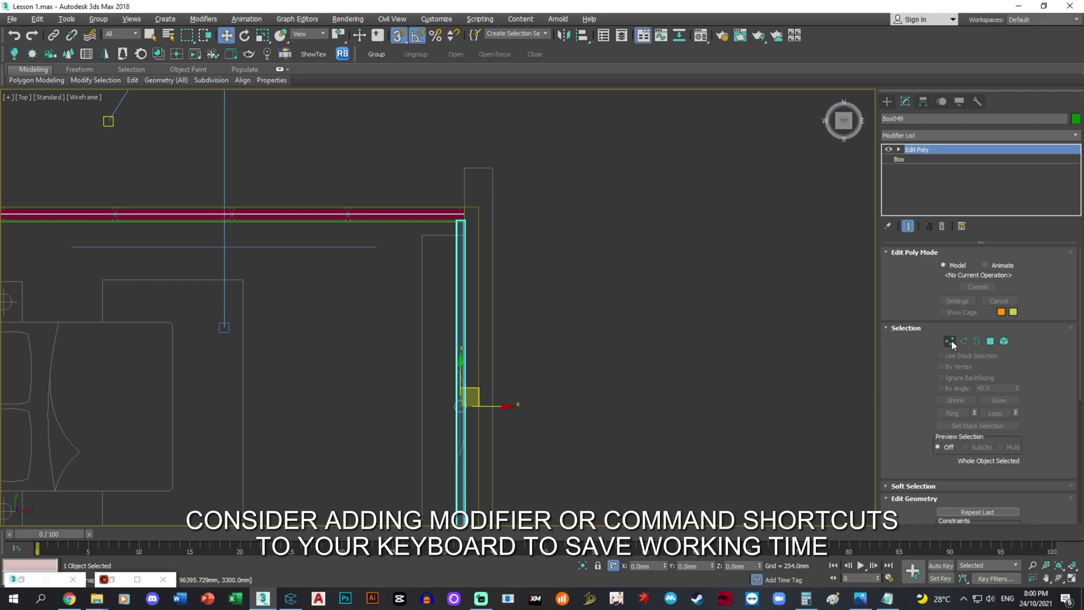
click(950, 341)
scroll(453, 220, up, 3)
scroll(456, 188, down, 2)
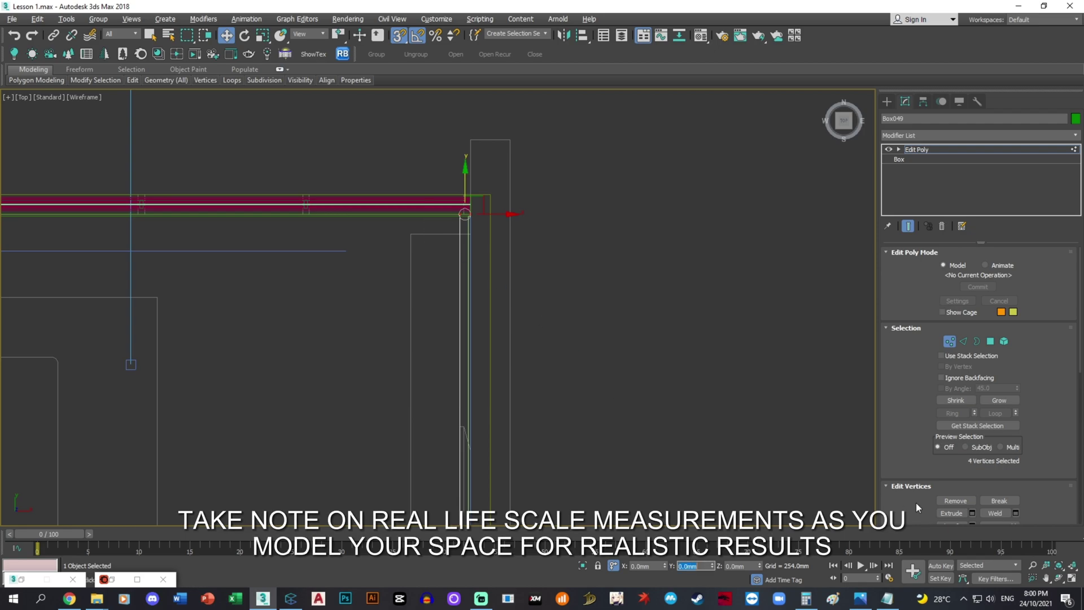
text(-20)
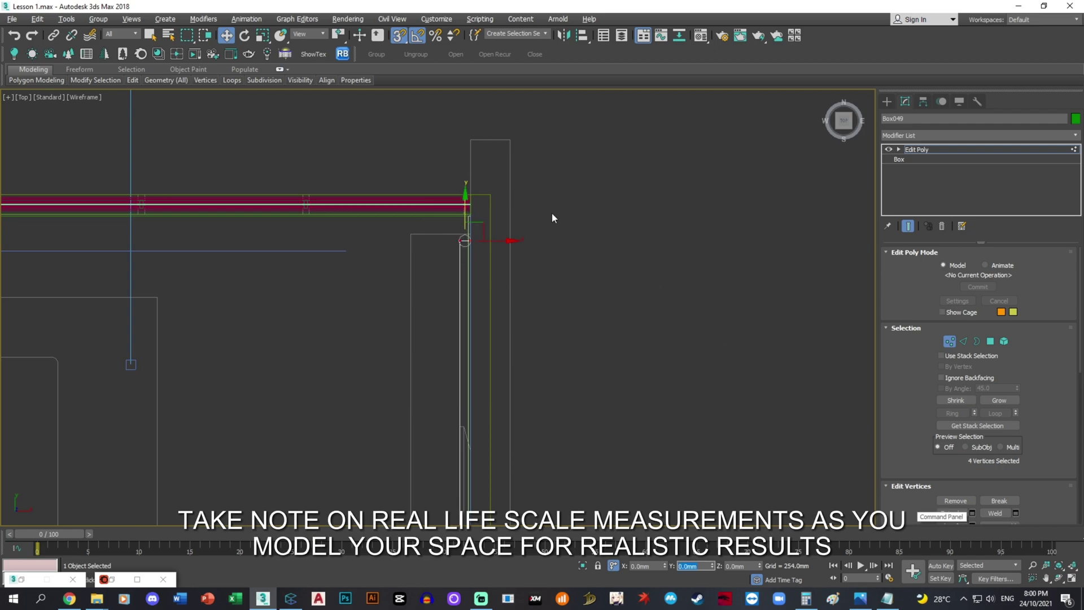
click(950, 340)
Step: Check the shortened TV wall box against the window and ceiling in 3D, undoing any accidental move
scroll(511, 255, down, 2)
alt+middle_drag(514, 256, 483, 201)
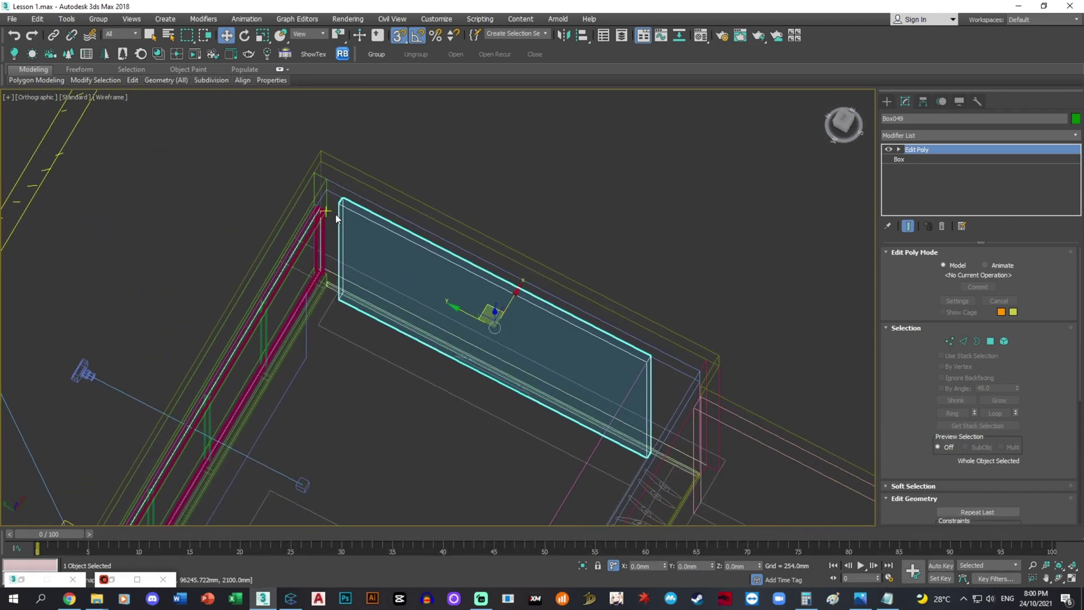
scroll(335, 213, up, 4)
scroll(339, 203, down, 3)
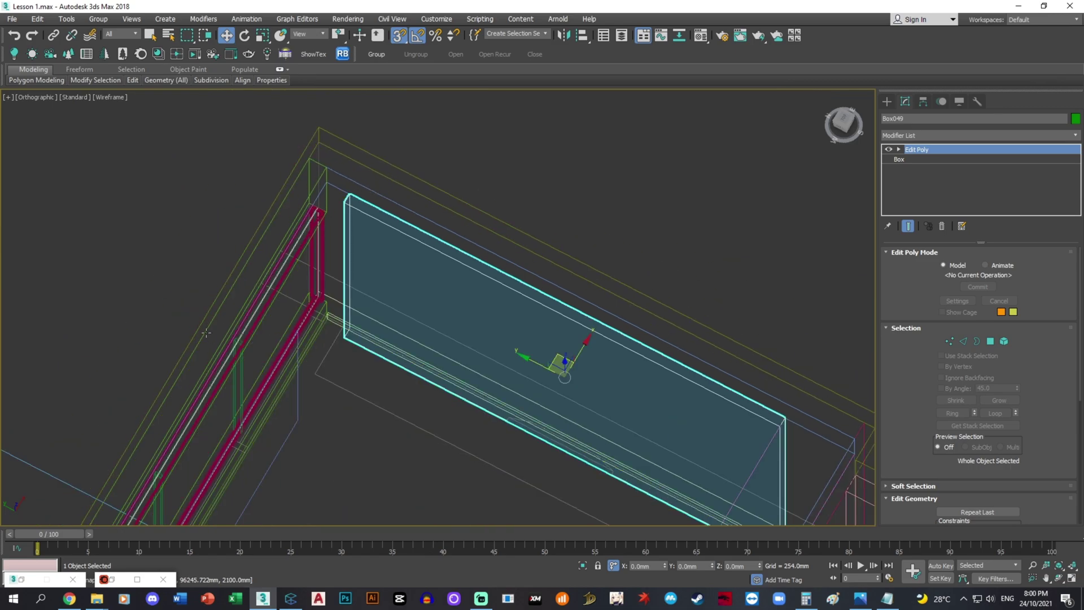
middle_drag(331, 229, 399, 175)
scroll(399, 174, down, 2)
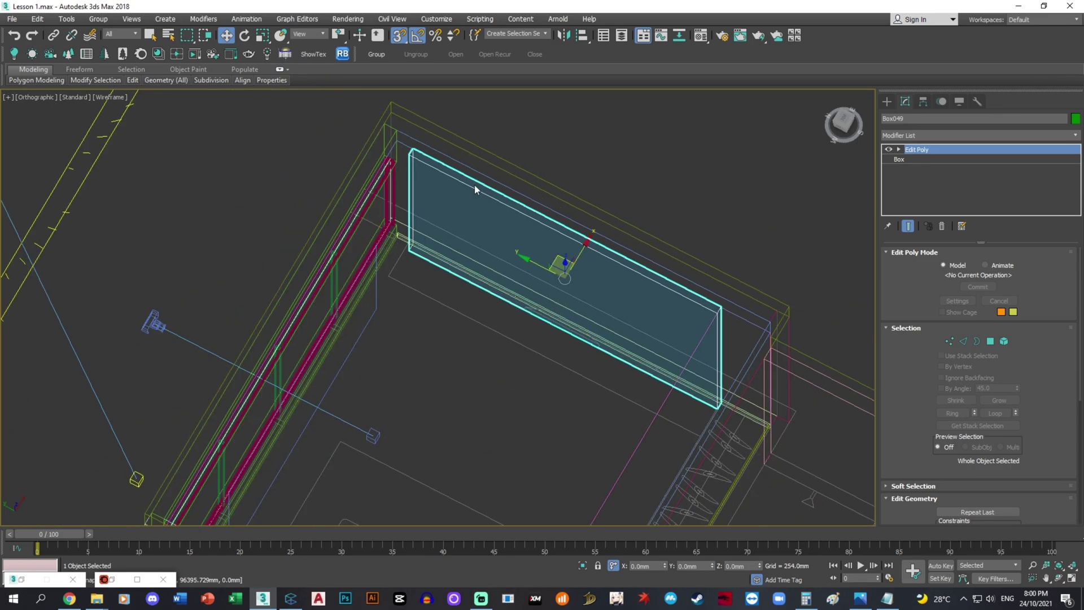
drag(474, 171, 496, 163)
key(ctrl+z)
Step: Add Edit Poly to the ceiling and snap its window-side vertices back to line up with the end of the TV wall box
scroll(501, 218, up, 2)
middle_drag(501, 219, 507, 221)
key(t)
key(z)
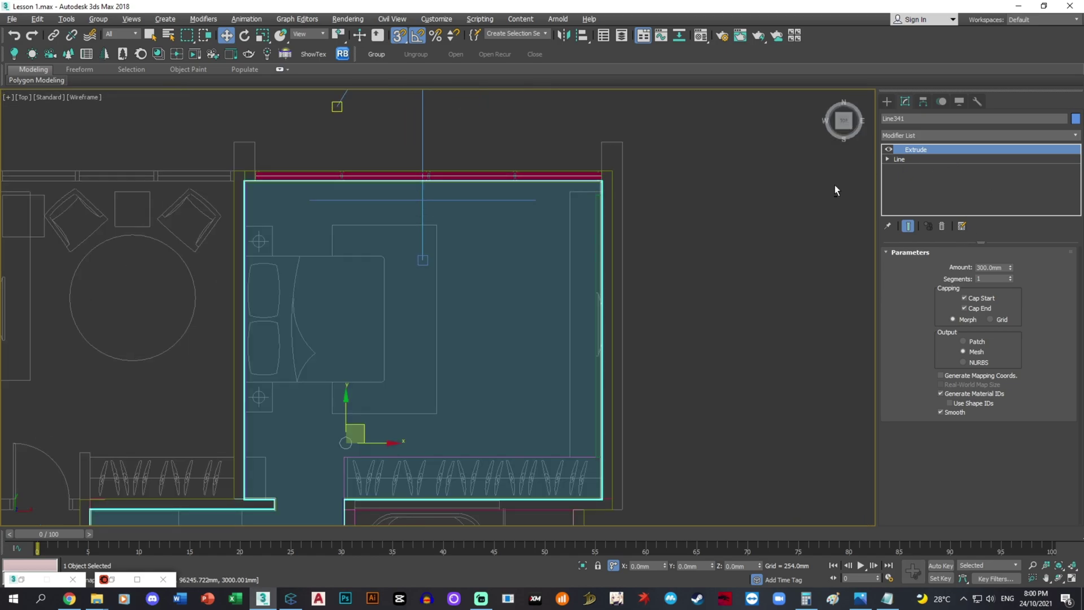
key(e)
click(949, 341)
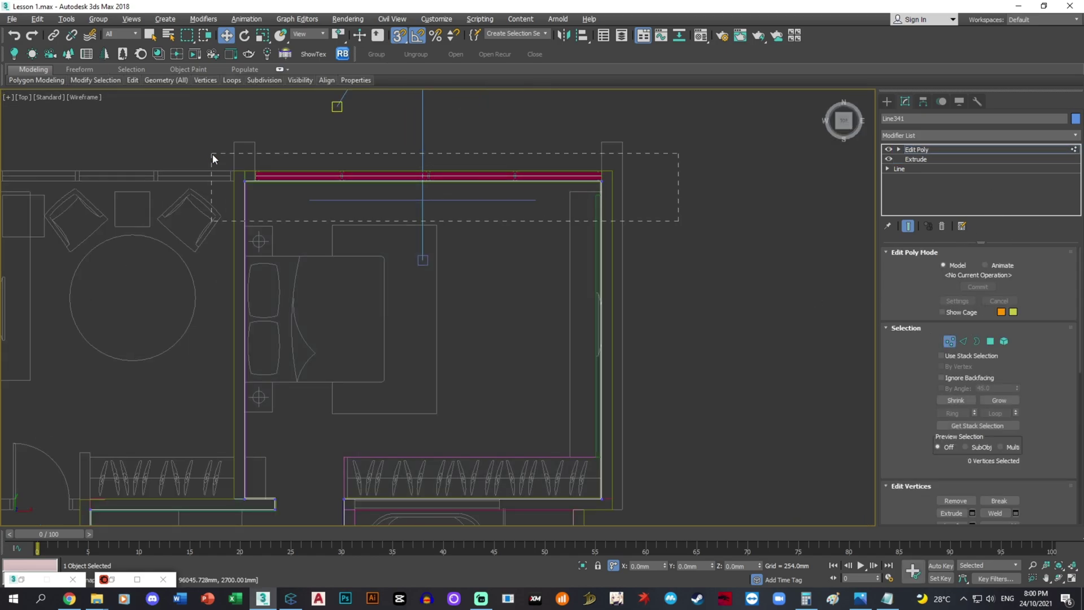
drag(424, 144, 605, 201)
scroll(607, 201, up, 5)
scroll(611, 211, down, 5)
alt+middle_drag(610, 208, 577, 167)
click(949, 341)
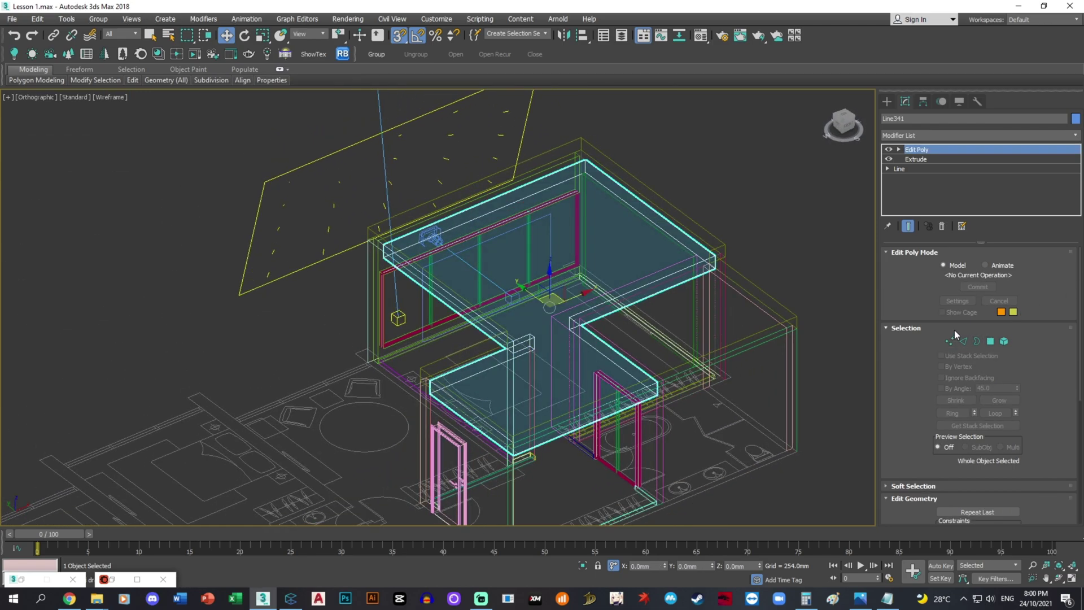
Step: Clone the TV wall box as a copy and snap it against the wall behind the bed
key(t)
click(681, 222)
scroll(621, 167, up, 5)
middle_drag(619, 166, 609, 240)
drag(592, 241, 616, 241)
right_click(616, 241)
scroll(615, 241, down, 2)
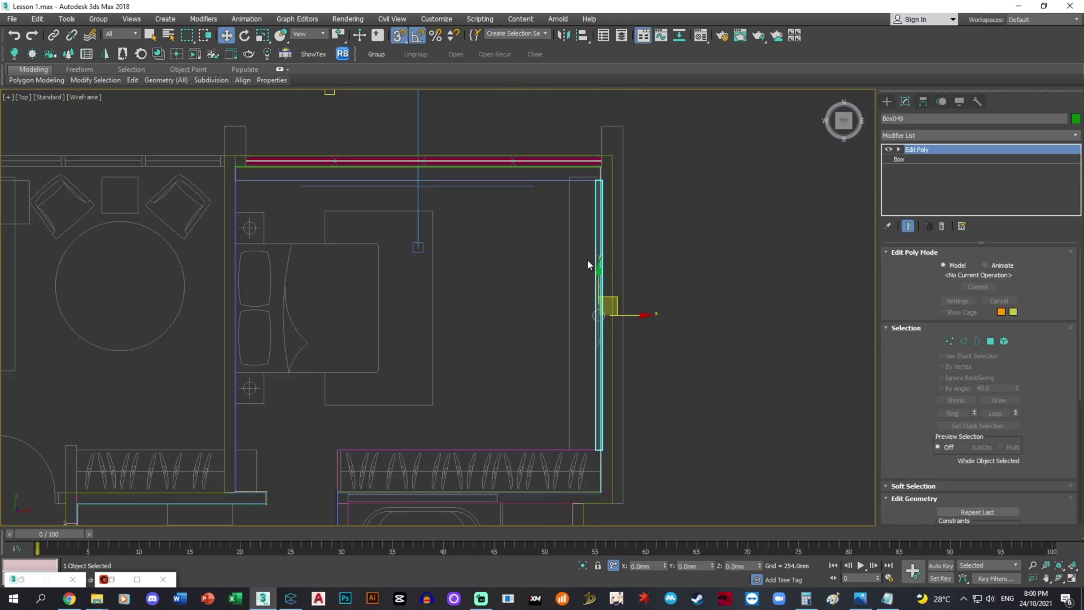
shift+drag(329, 322, 261, 327)
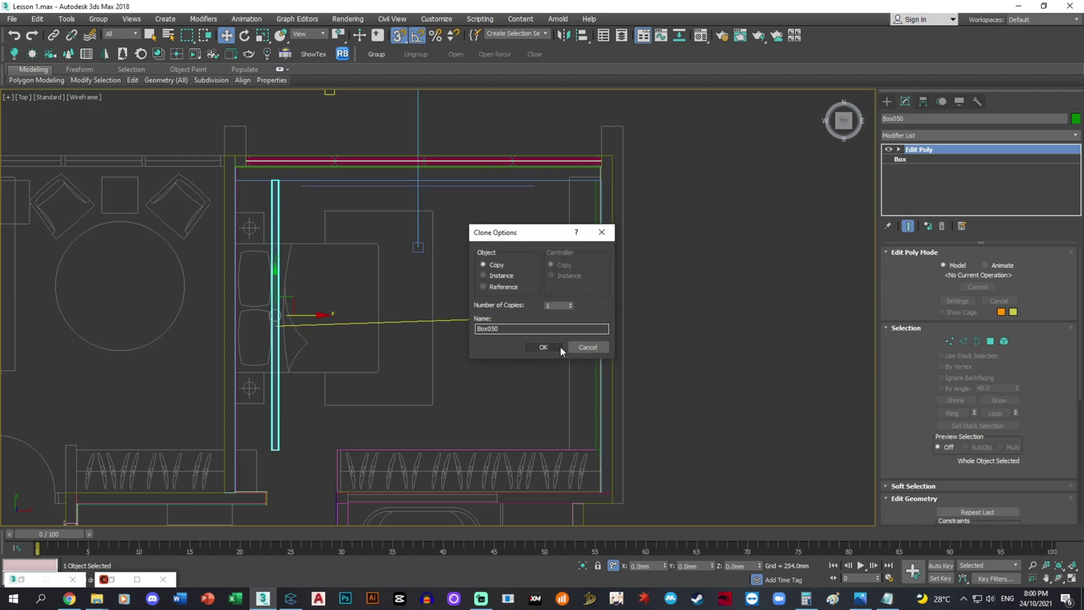
click(556, 346)
scroll(271, 451, up, 3)
drag(269, 445, 212, 495)
Step: Extend the bed wall panel by snapping its end vertices to the wall corner beside the bedroom entrance
scroll(220, 512, up, 4)
middle_drag(278, 450, 412, 421)
key(1)
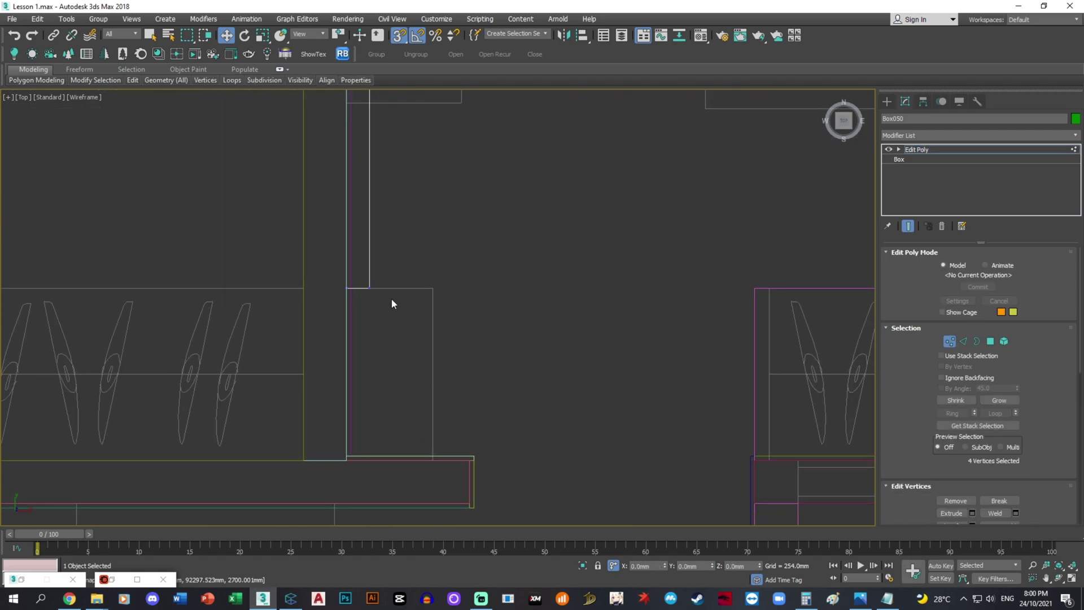
drag(359, 249, 349, 464)
scroll(449, 446, down, 5)
middle_drag(441, 433, 425, 476)
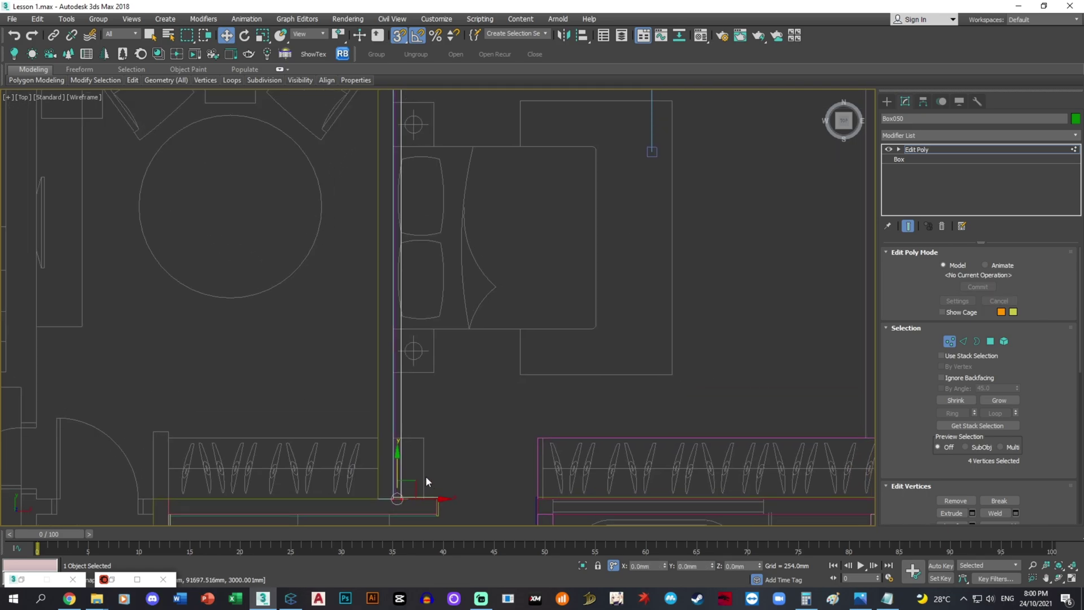
click(950, 343)
Step: Create a wardrobe box along the entry area's outer wall, about 3633 mm wide and 2700 mm high, and set its length to 600 mm
scroll(489, 326, down, 3)
alt+middle_drag(493, 361, 473, 250)
click(886, 102)
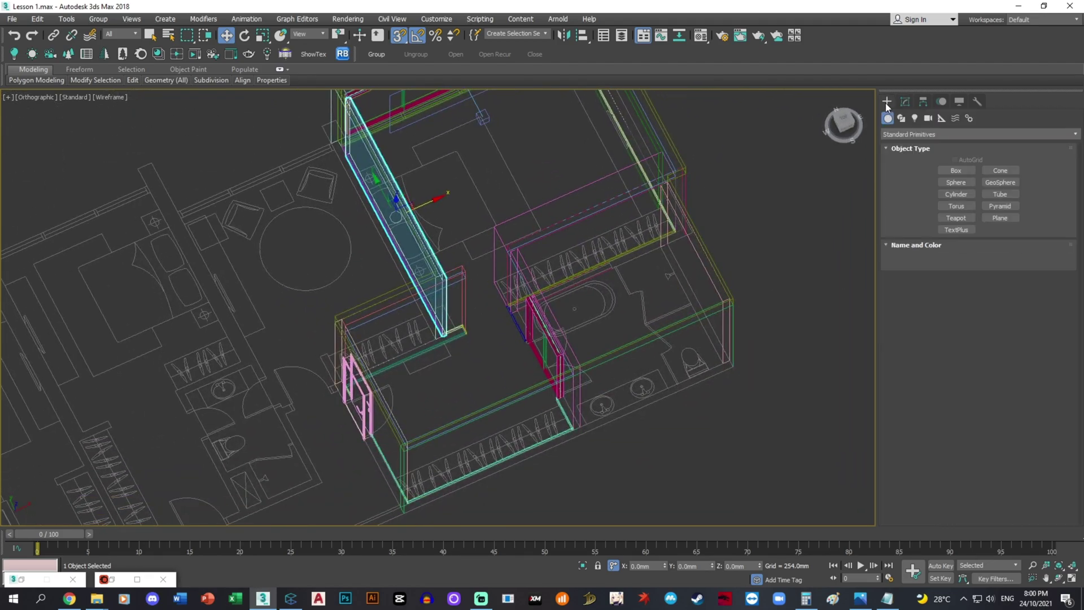
click(956, 170)
scroll(412, 510, up, 8)
drag(430, 467, 805, 321)
scroll(497, 455, down, 5)
scroll(809, 312, up, 5)
scroll(805, 316, down, 5)
middle_drag(784, 226, 692, 400)
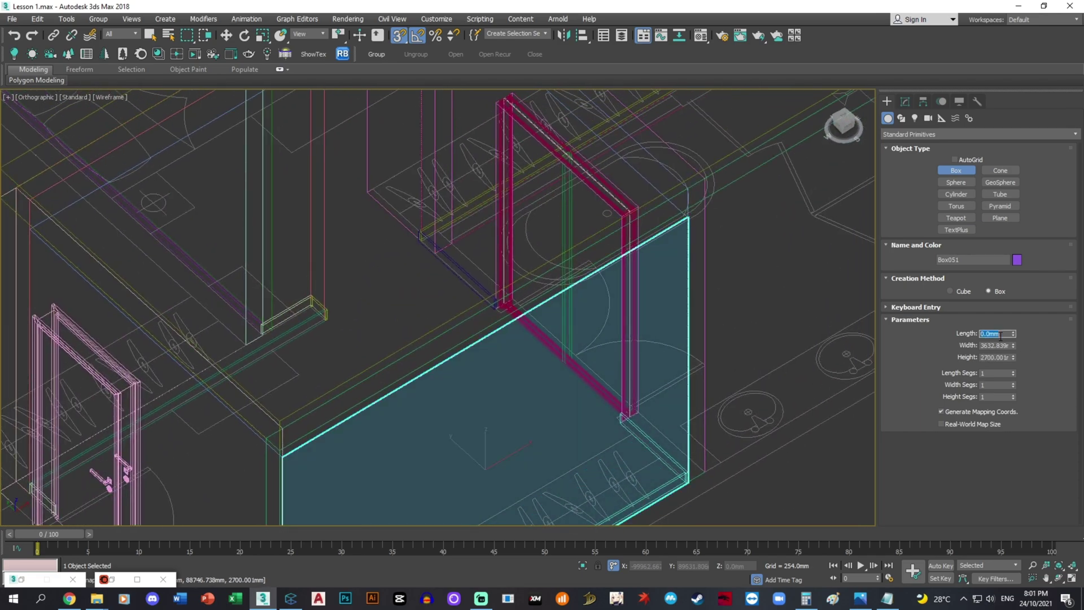
text(800)
key(Return)
middle_drag(302, 356, 318, 320)
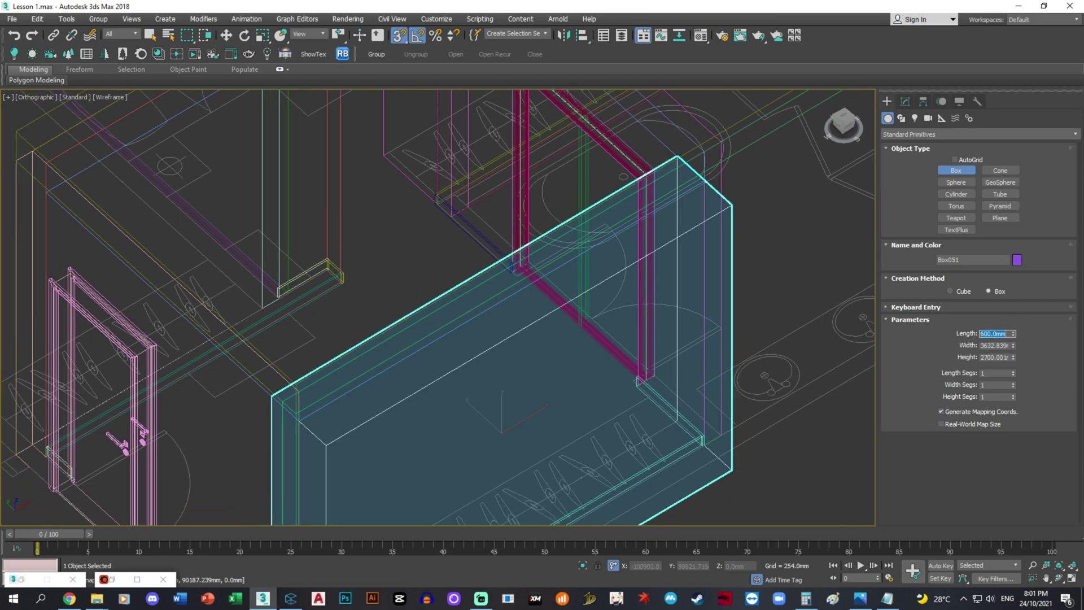
Step: Move the entry wardrobe box in the top view over the hanger symbols, snapping its back edge to the wall
key(t)
key(w)
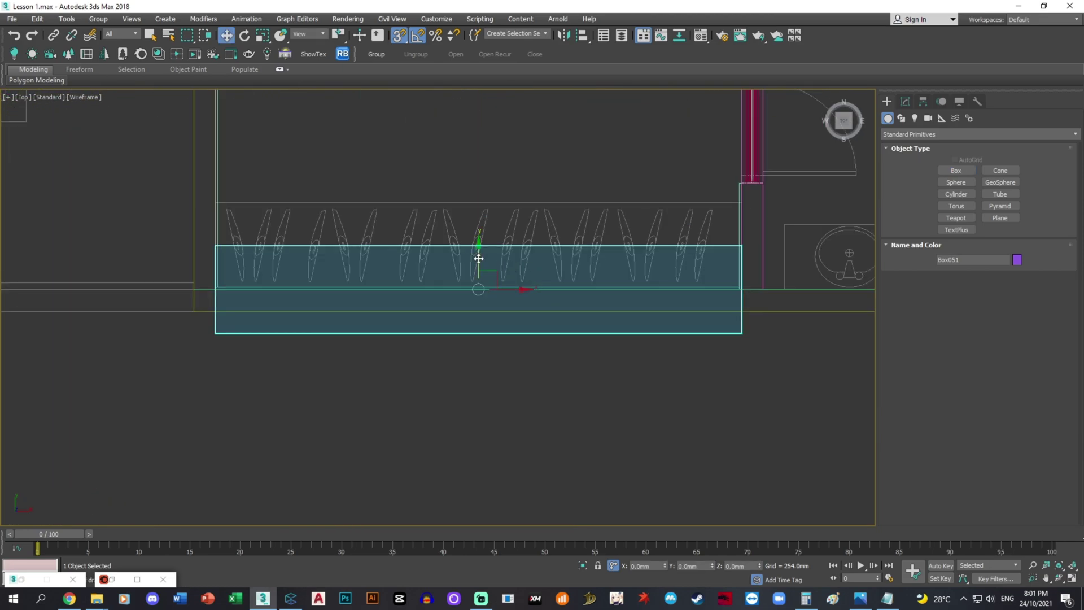
drag(478, 258, 750, 281)
scroll(750, 276, down, 5)
middle_drag(750, 276, 583, 404)
middle_drag(597, 246, 477, 331)
Step: Turn off snapping, select both wardrobes and both wall panels, and assign them a material from the Material Editor
key(s)
ctrl+drag(637, 347, 639, 349)
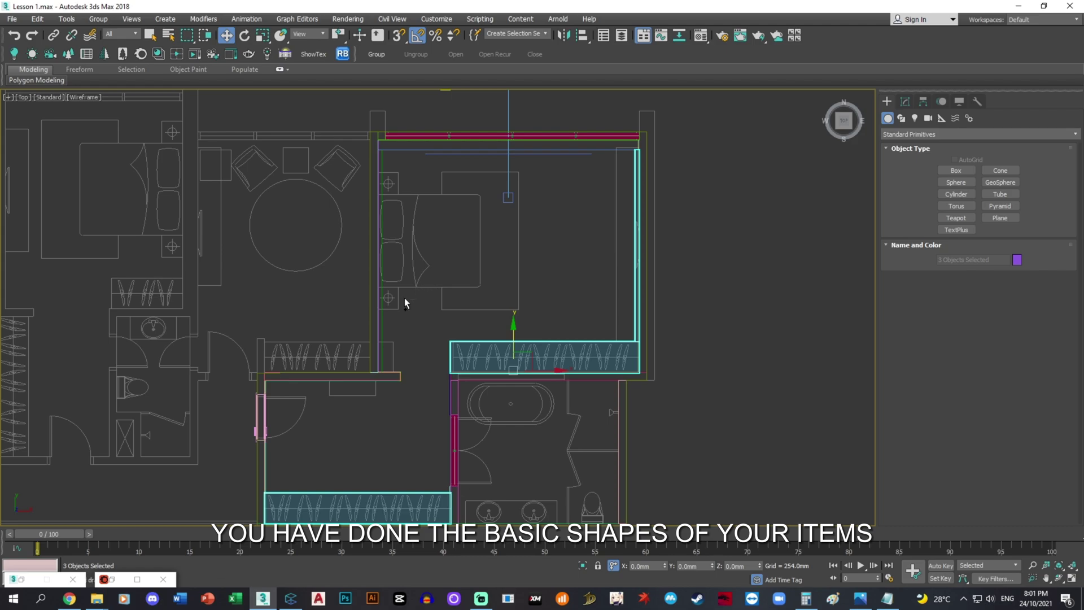
ctrl+click(381, 276)
middle_drag(482, 283, 458, 346)
key(m)
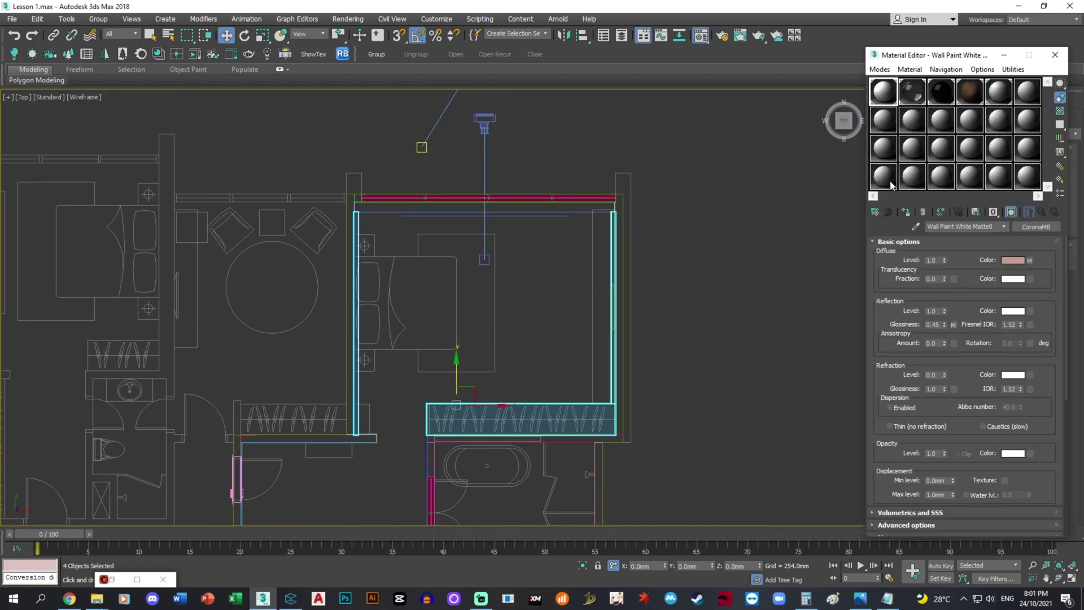
click(905, 212)
click(1055, 55)
click(403, 316)
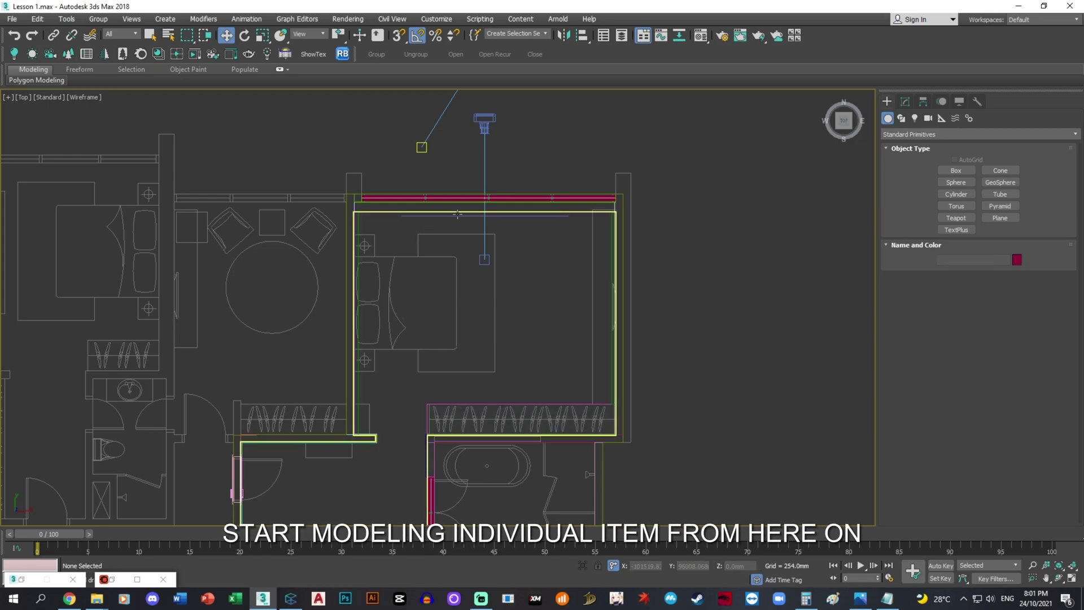
Step: Select the panel on the wall behind the bed and isolate it in an orbited 3D view
click(358, 269)
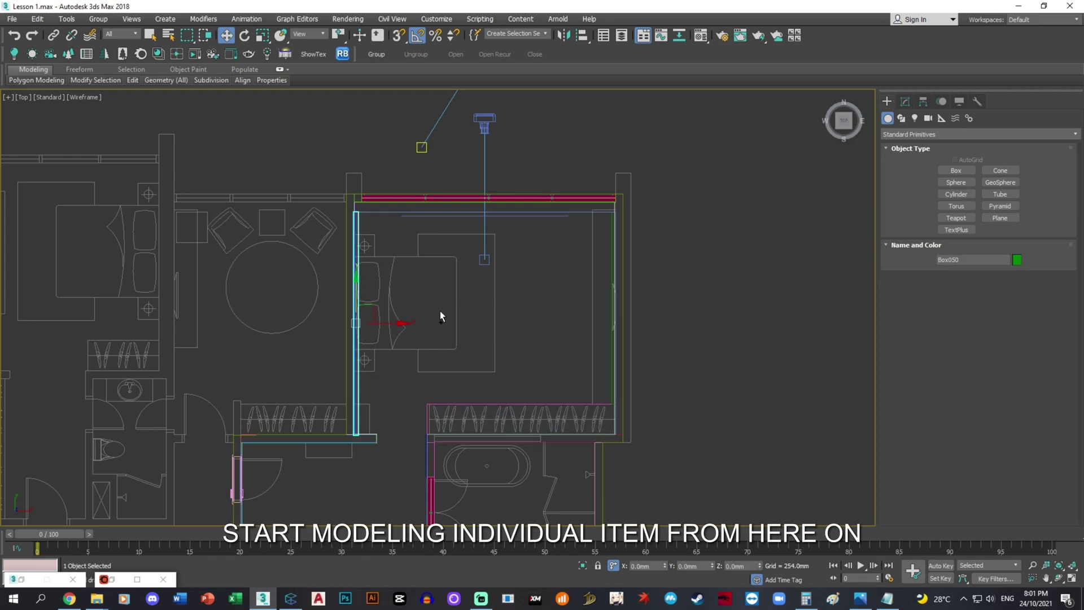
alt+middle_drag(438, 319, 414, 290)
scroll(428, 267, up, 4)
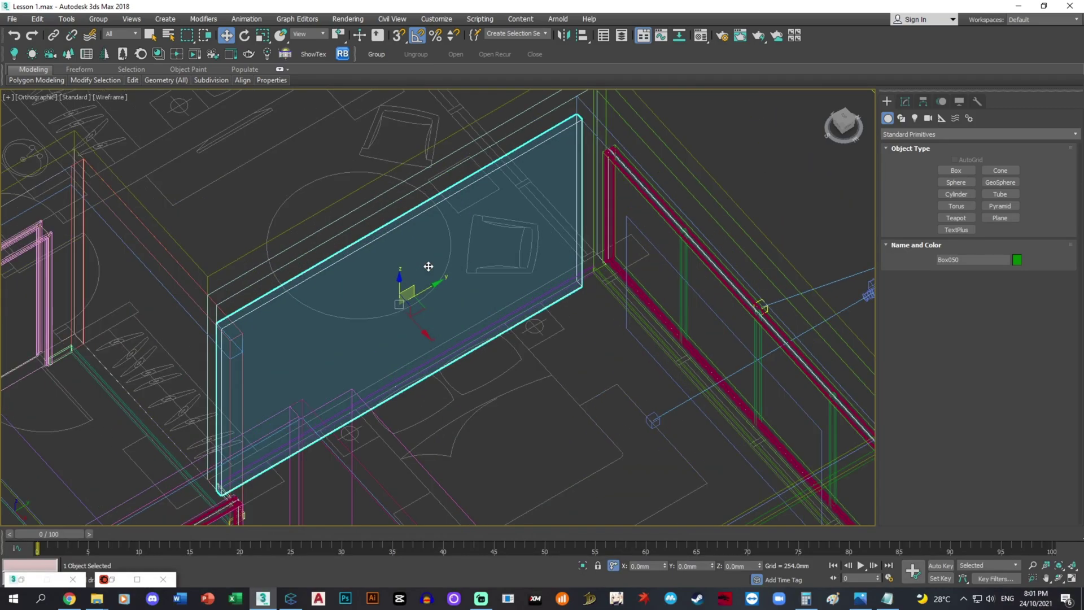
right_click(457, 278)
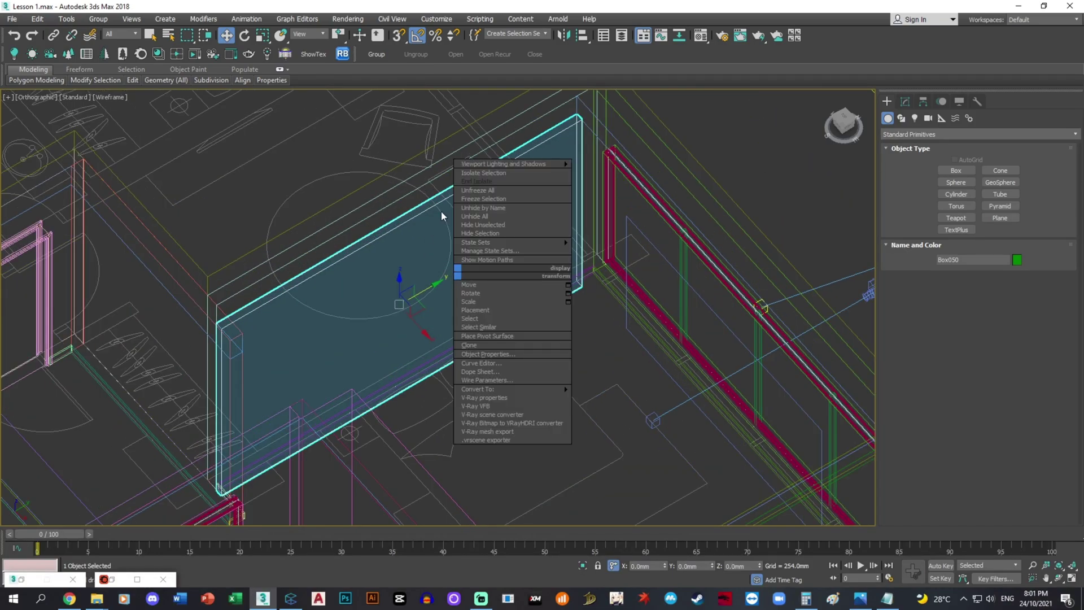
click(491, 173)
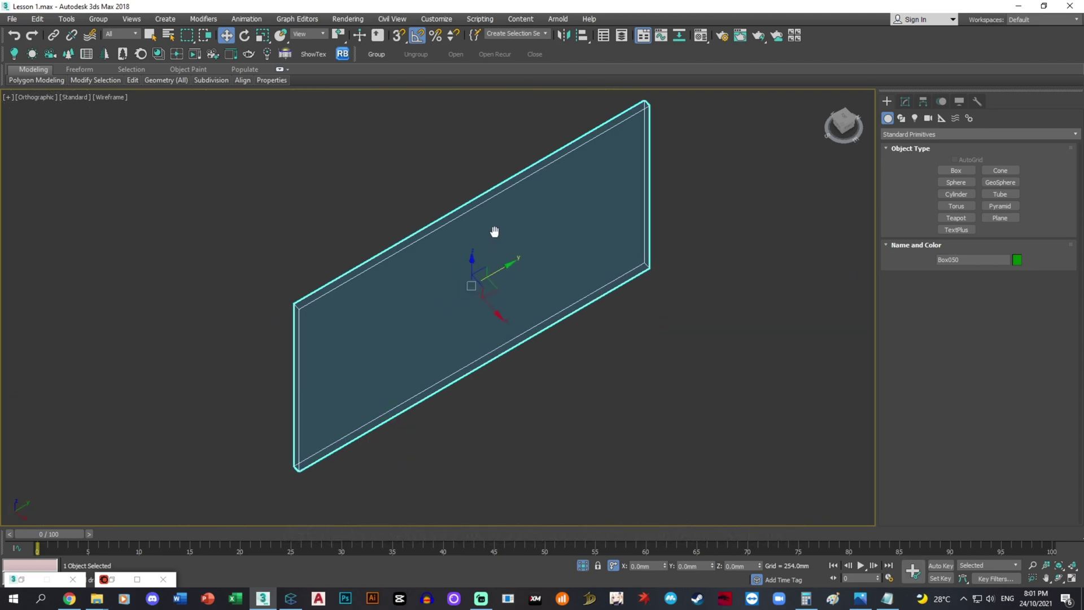
Step: Inspect the bed wall panel both isolated and within the room, and consult the bedroom reference image for its design
middle_drag(494, 231, 500, 301)
alt+middle_drag(524, 320, 511, 288)
middle_drag(515, 341, 527, 273)
scroll(529, 277, down, 2)
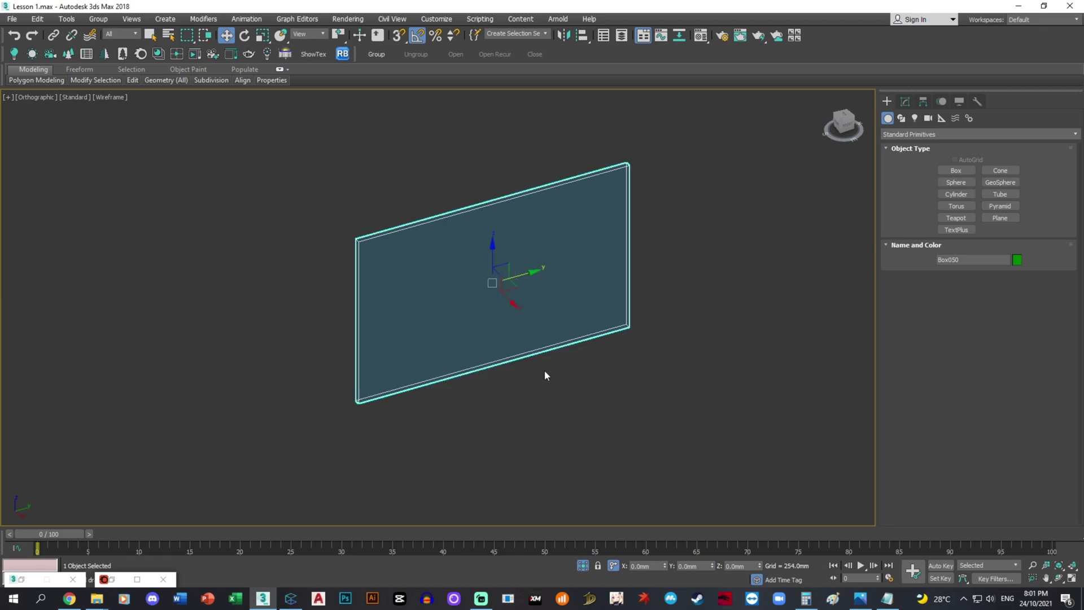
key(alt+q)
scroll(541, 358, up, 2)
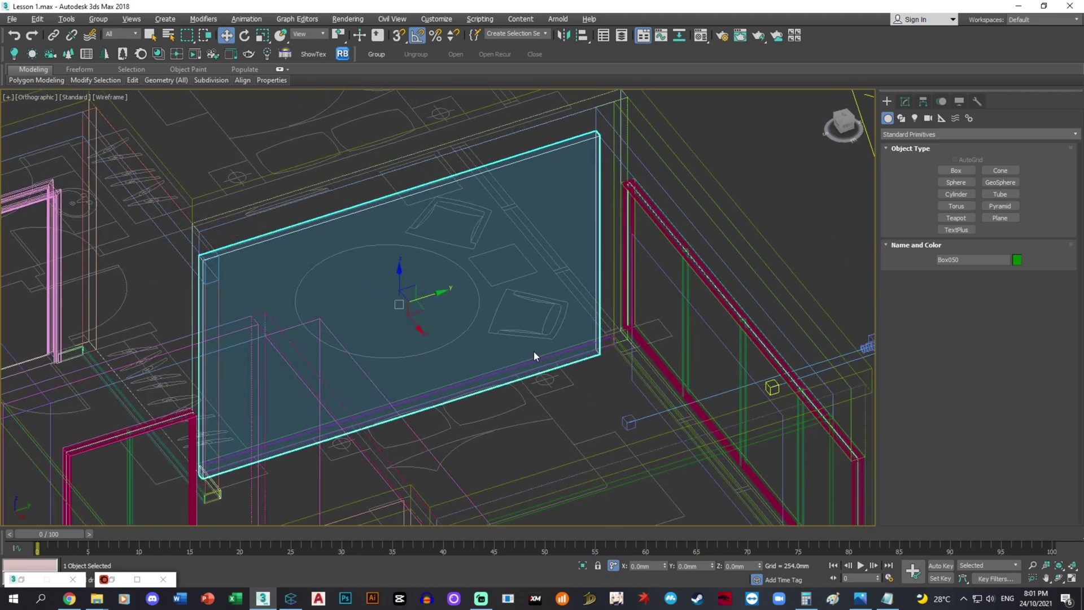
key(alt+q)
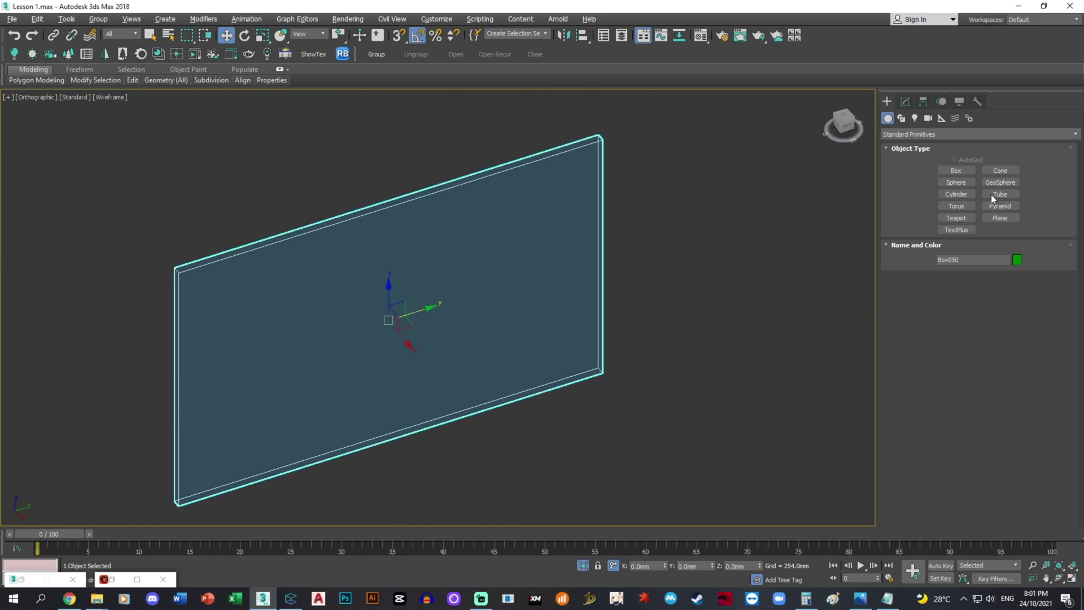
click(862, 603)
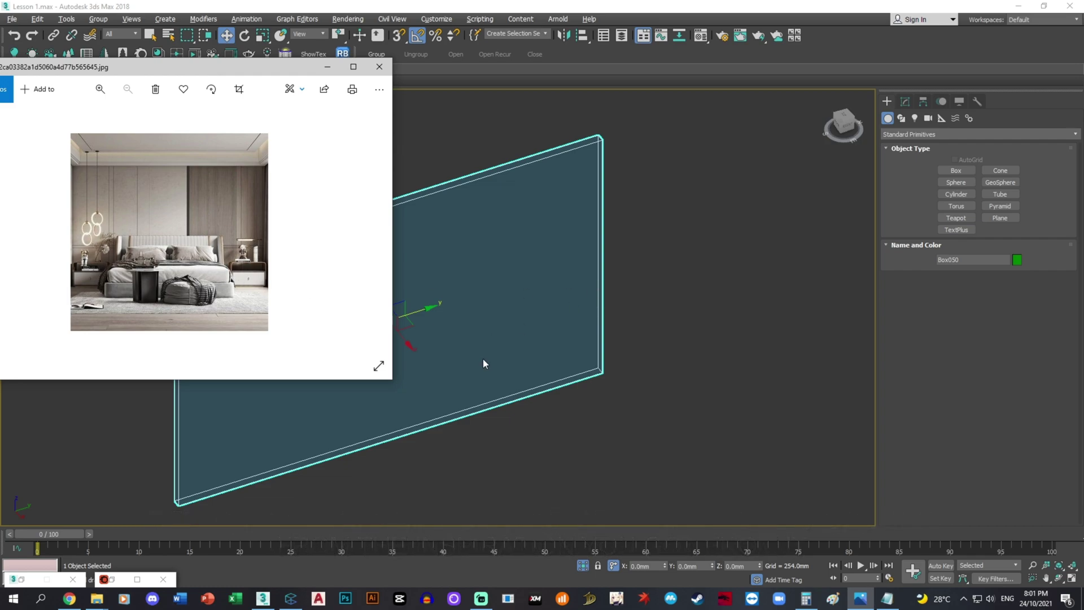
middle_drag(483, 358, 671, 351)
Step: Create a snapped box along the bed wall panel's bottom edge, with a height of 5 mm and a width of 20 mm
click(954, 171)
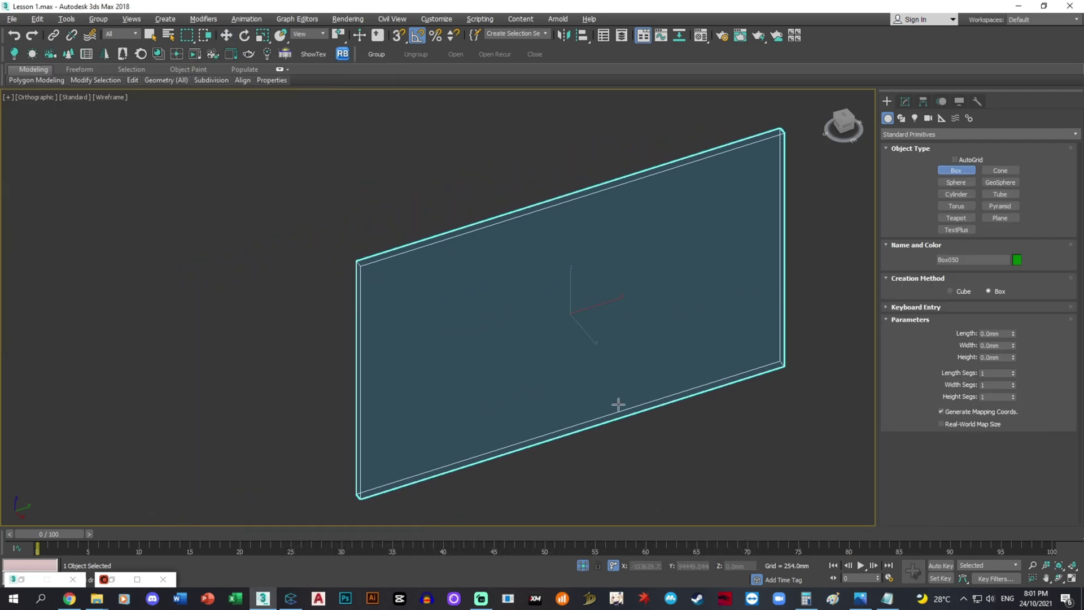
key(s)
drag(362, 502, 786, 394)
click(802, 391)
double_click(1000, 358)
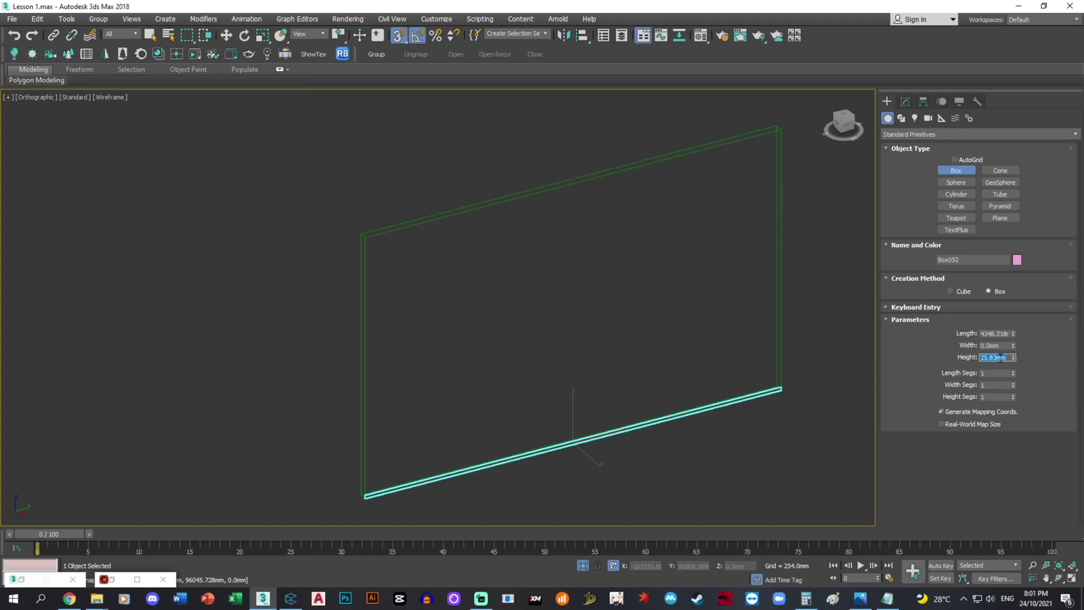
key(Return)
double_click(1005, 346)
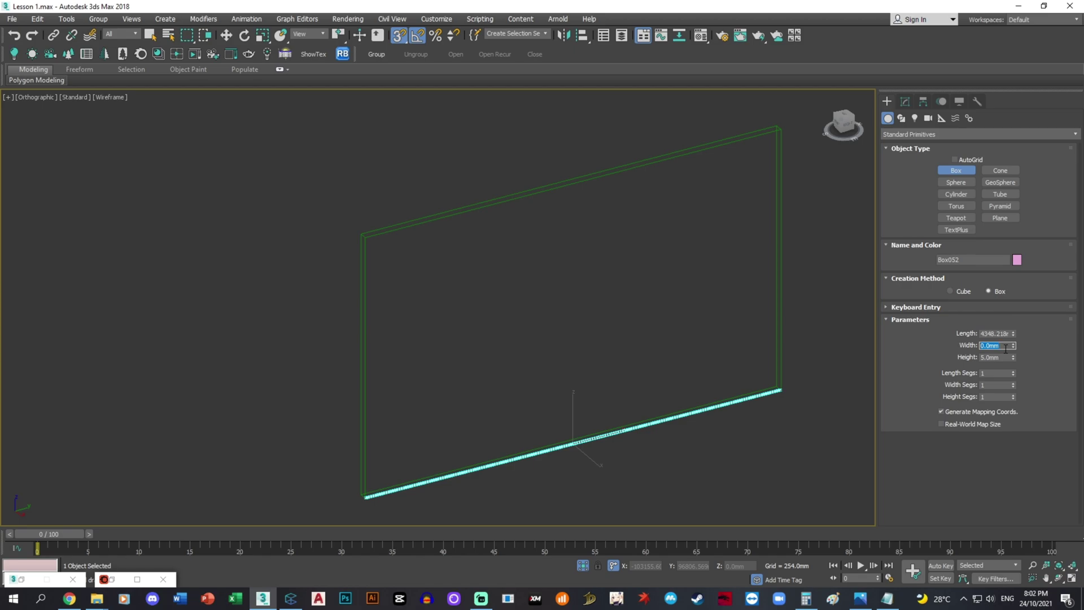
text(20)
key(Return)
Step: Raise the thin strip vertically from the panel's bottom edge to roughly a third of its height
alt+middle_drag(553, 400, 549, 399)
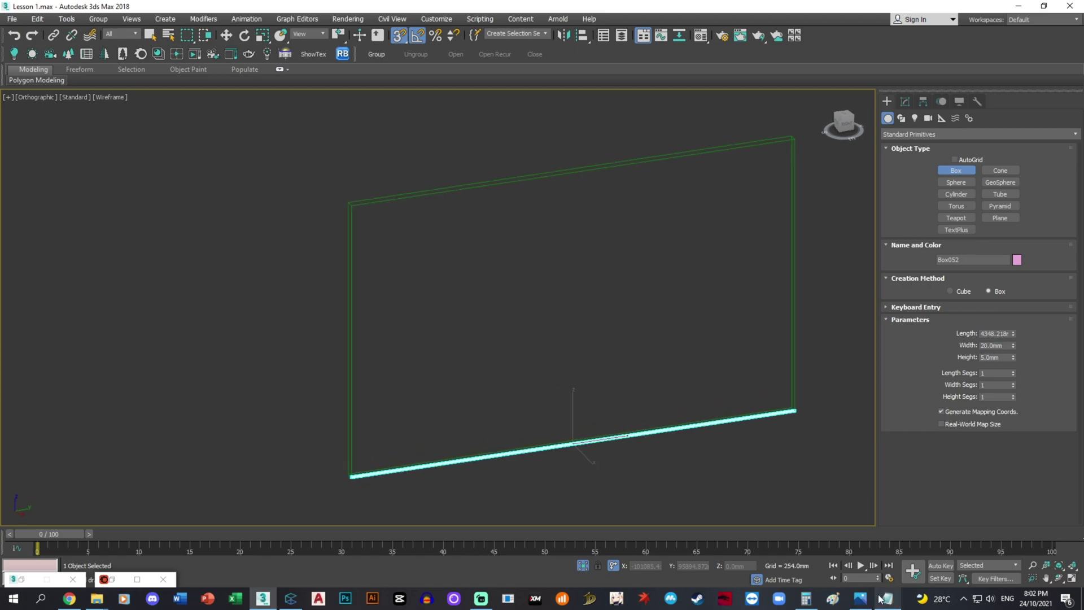
middle_drag(707, 428, 668, 401)
key(w)
double_click(738, 566)
key(Return)
middle_drag(550, 319, 571, 340)
Step: Scale the horizontal strip along its length so it extends slightly beyond both ends of the panel
key(r)
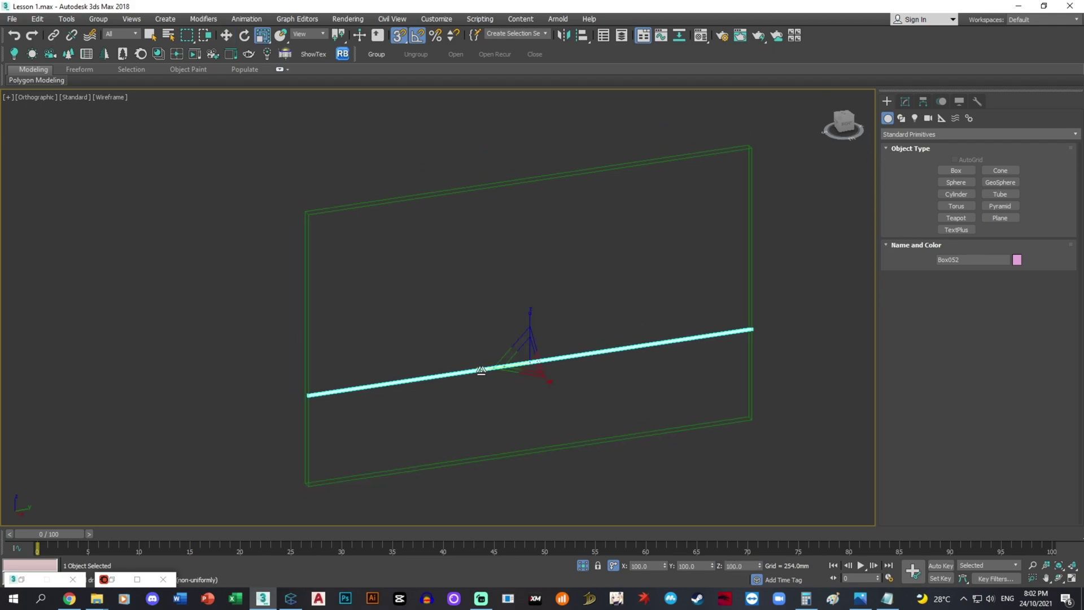
key(w)
alt+middle_drag(702, 342, 785, 263)
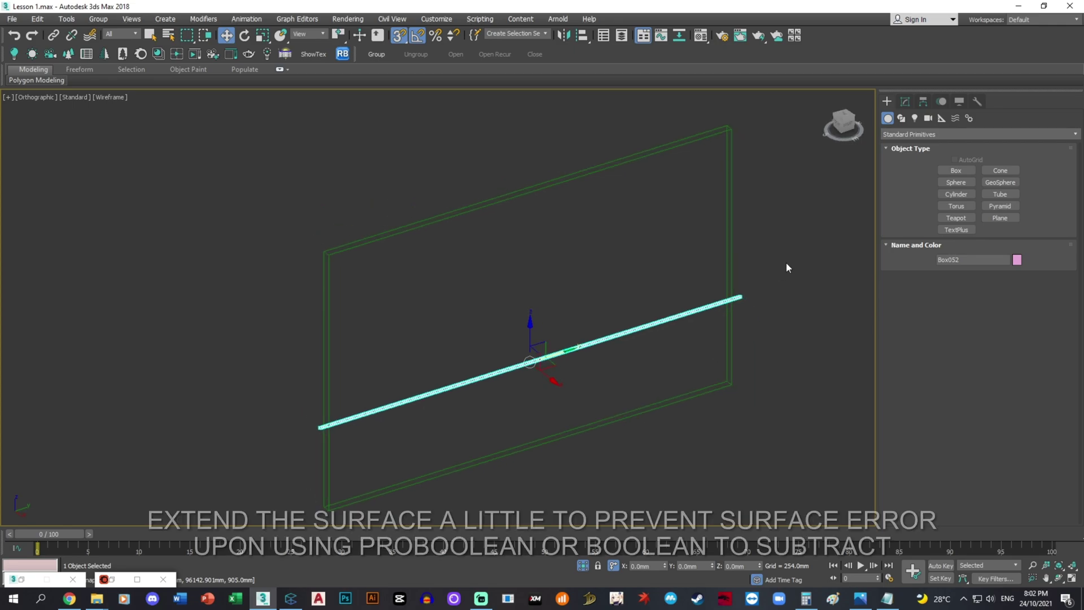
click(785, 263)
scroll(744, 262, up, 3)
click(717, 283)
click(792, 323)
scroll(754, 341, up, 3)
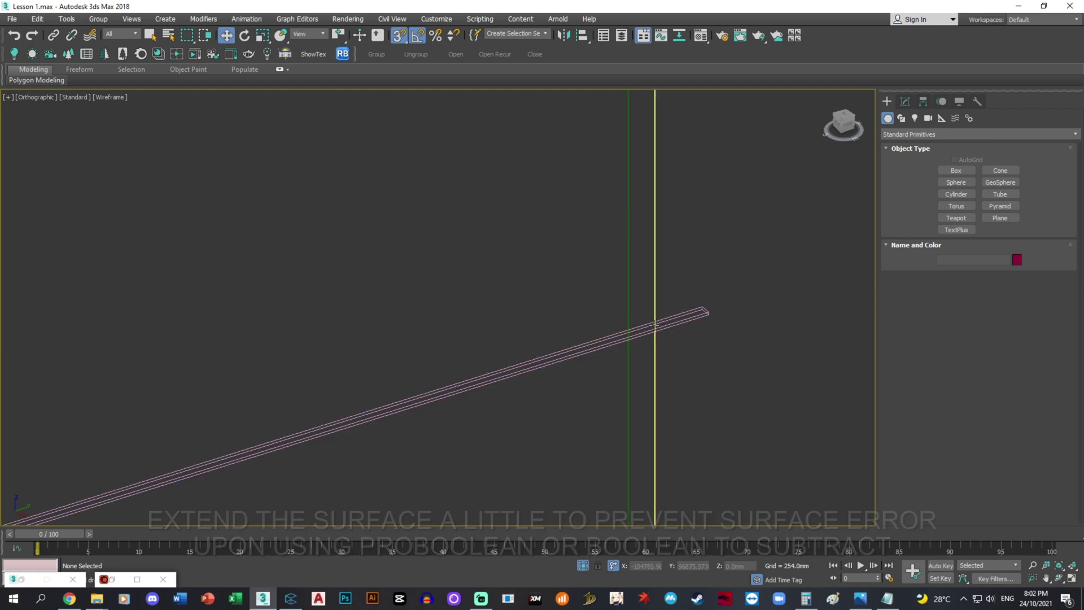
alt+middle_drag(682, 343, 651, 275)
Step: Duplicate the horizontal strip and rotate the copy 90 degrees into a vertical strip crossing the panel's middle
click(959, 171)
scroll(604, 335, down, 3)
right_click(601, 336)
mouse_move(537, 346)
mouse_down()
mouse_move(465, 297)
mouse_move(528, 313)
mouse_up()
key(e)
click(548, 350)
alt+middle_drag(632, 435, 590, 419)
key(w)
Step: Check the bedroom reference image, then clone the bed wall panel in place
click(868, 604)
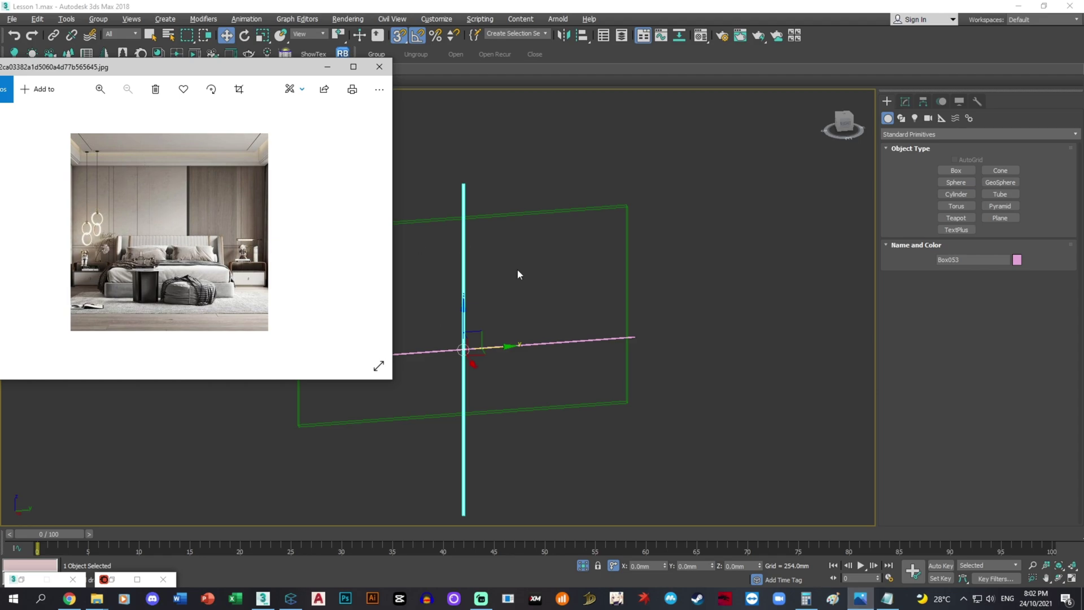
click(608, 236)
click(595, 235)
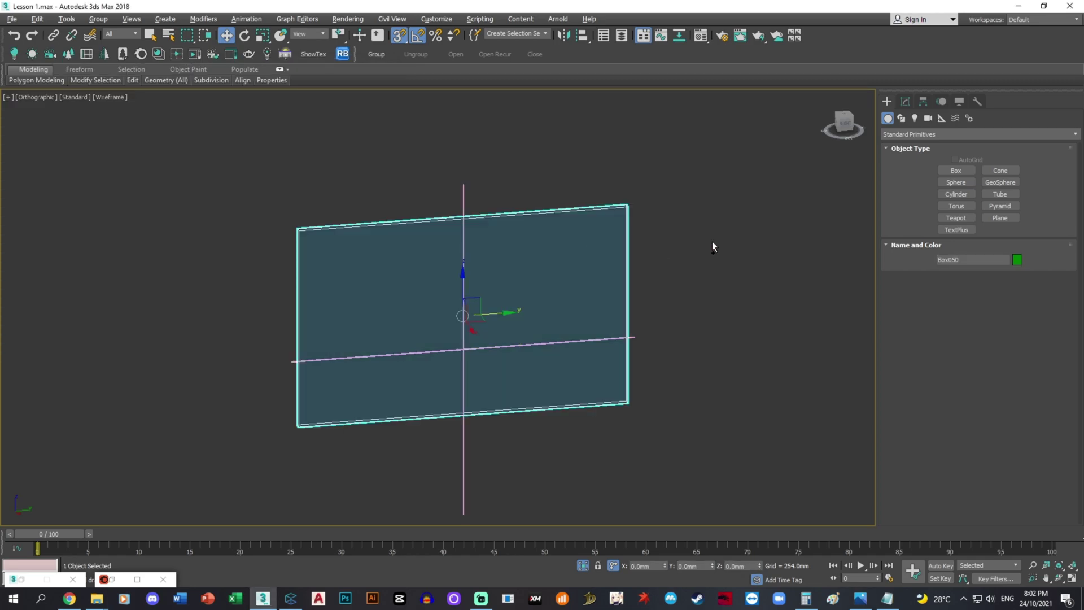
key(ctrl+v)
click(518, 342)
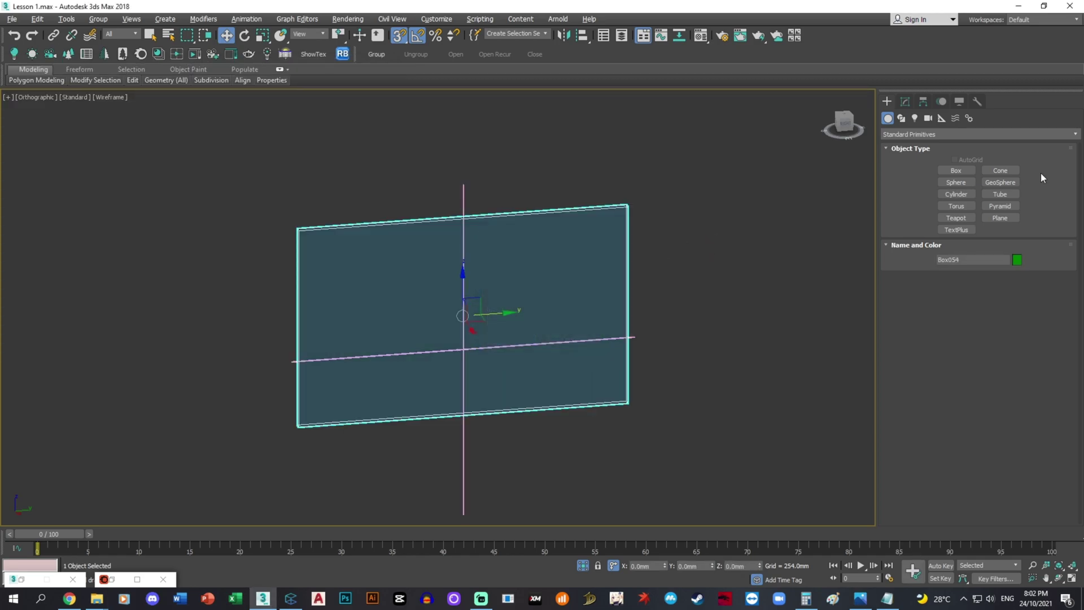
Step: Narrow the cloned panel with Edit Poly by moving its right-end vertices to just past the vertical strip
click(906, 102)
click(947, 341)
drag(572, 190, 662, 428)
mouse_move(654, 301)
mouse_down()
mouse_move(460, 310)
mouse_move(489, 305)
mouse_up()
key(1)
Step: Copy the narrowed panel along the wall and snap the copy's left edge against the first one's right edge
mouse_move(393, 323)
shift+mouse_down()
mouse_move(689, 303)
mouse_move(639, 302)
shift+mouse_up()
click(538, 347)
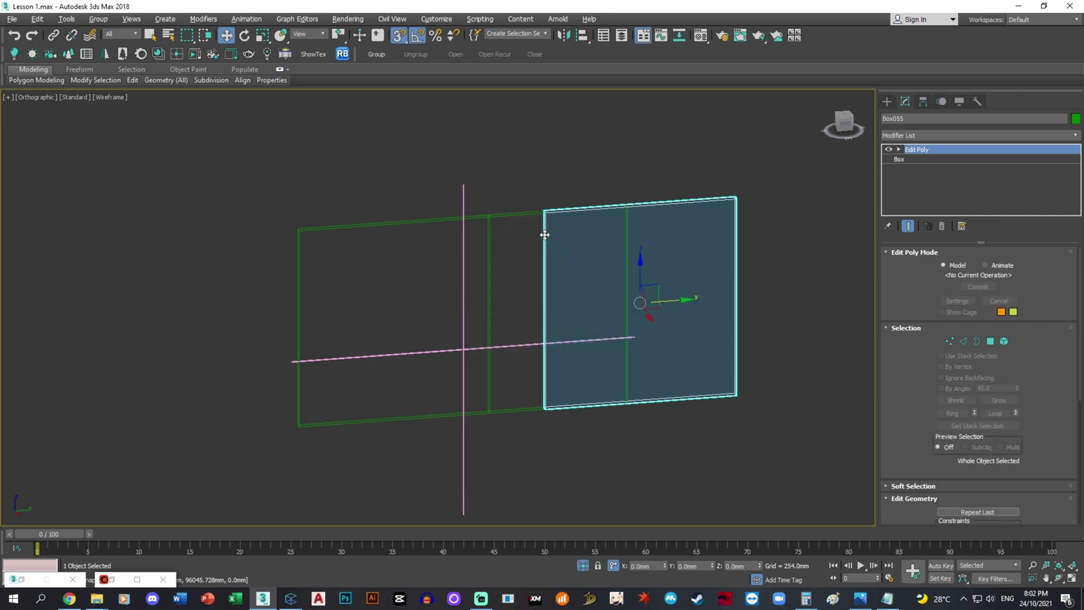
drag(542, 235, 488, 223)
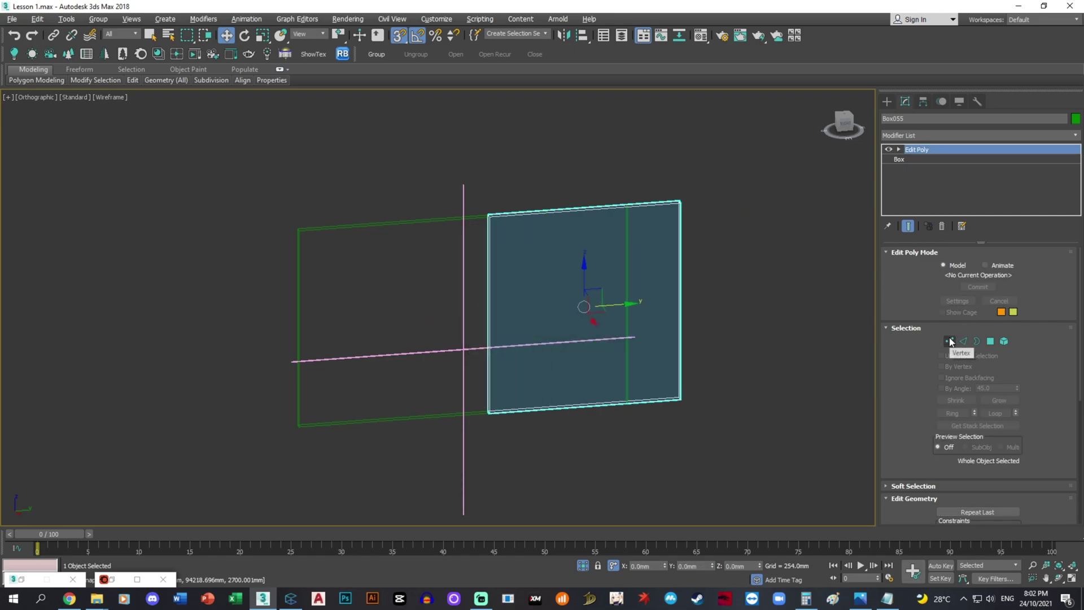
Step: Collapse the copied panel's right vertices onto its left edge and offset them 50 mm along Y
key(1)
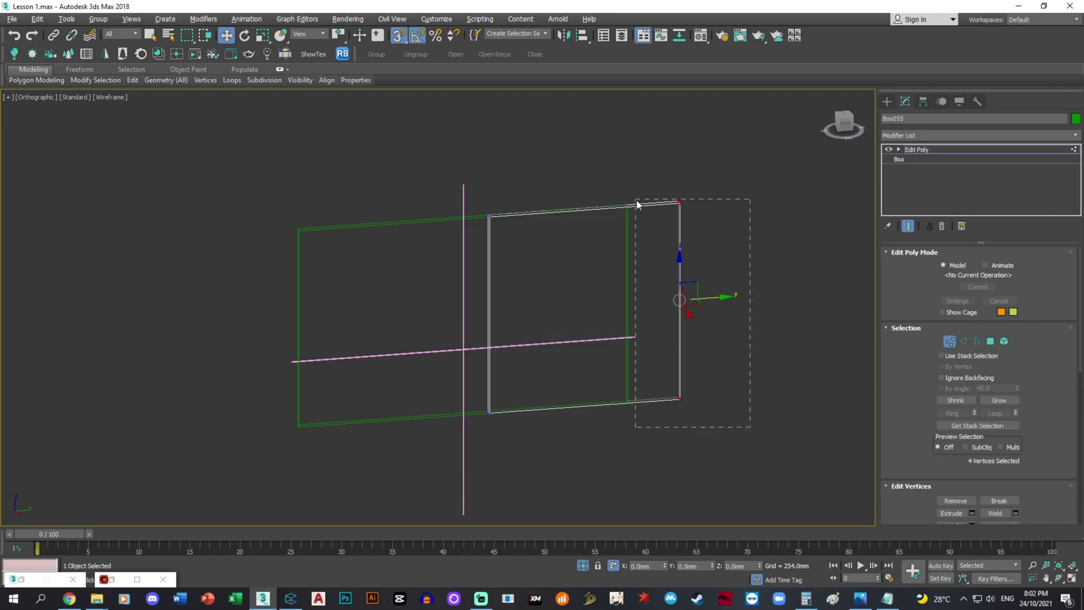
drag(718, 289, 489, 412)
click(688, 565)
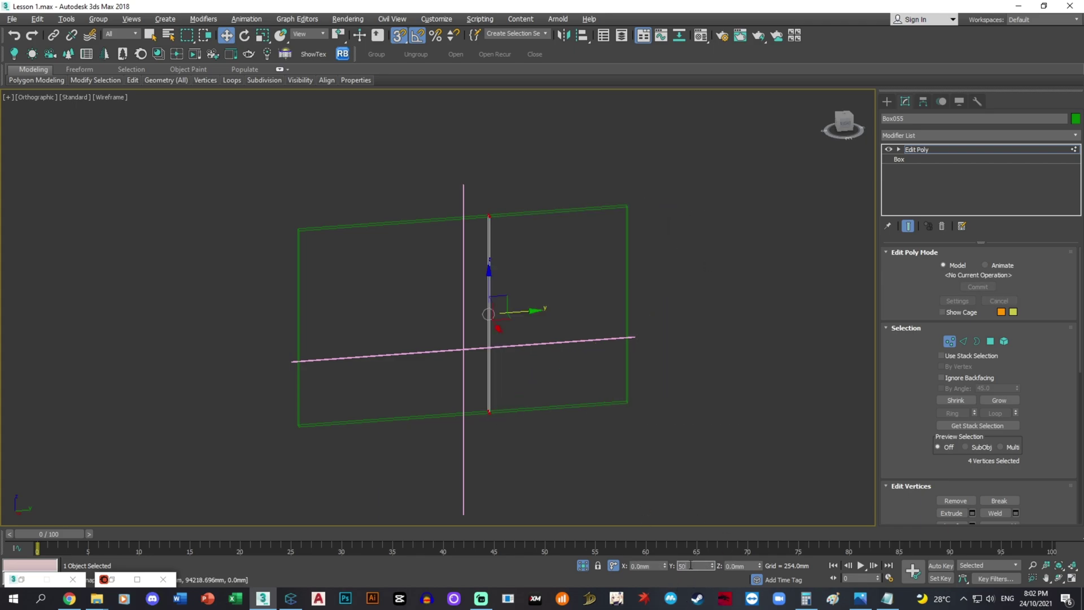
text(50)
key(Return)
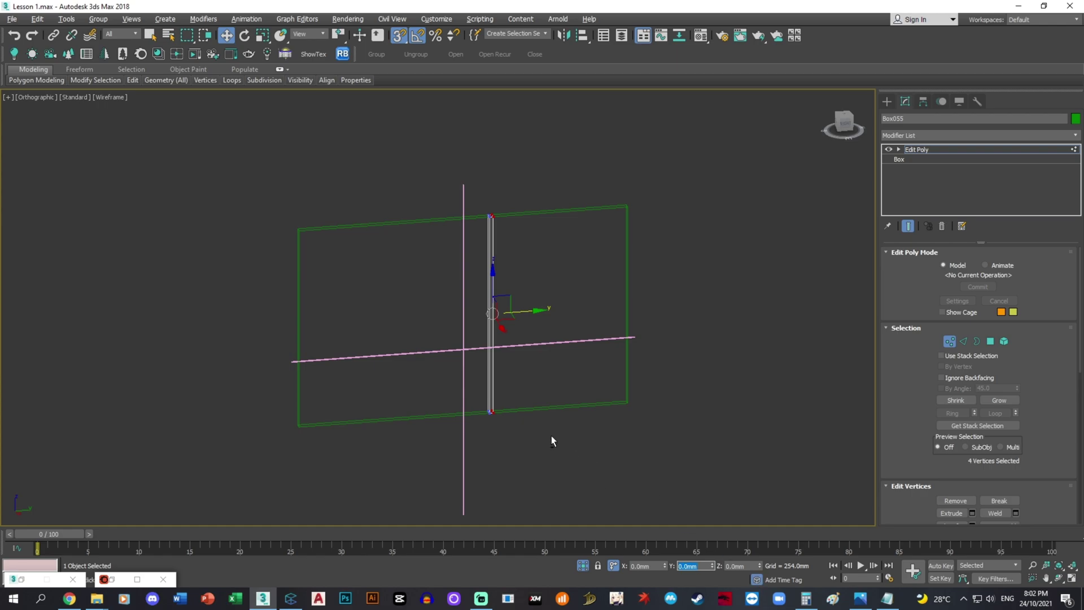
Step: Compare with the reference image, widen the narrow piece by another 50 mm along Y, and pull its edge back slightly
click(857, 600)
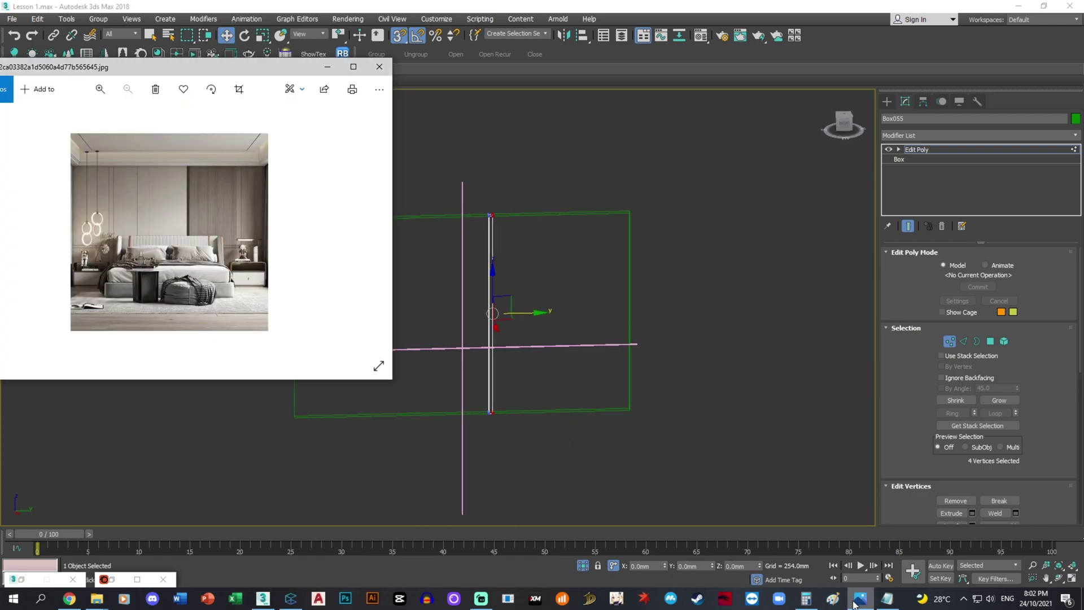
click(857, 600)
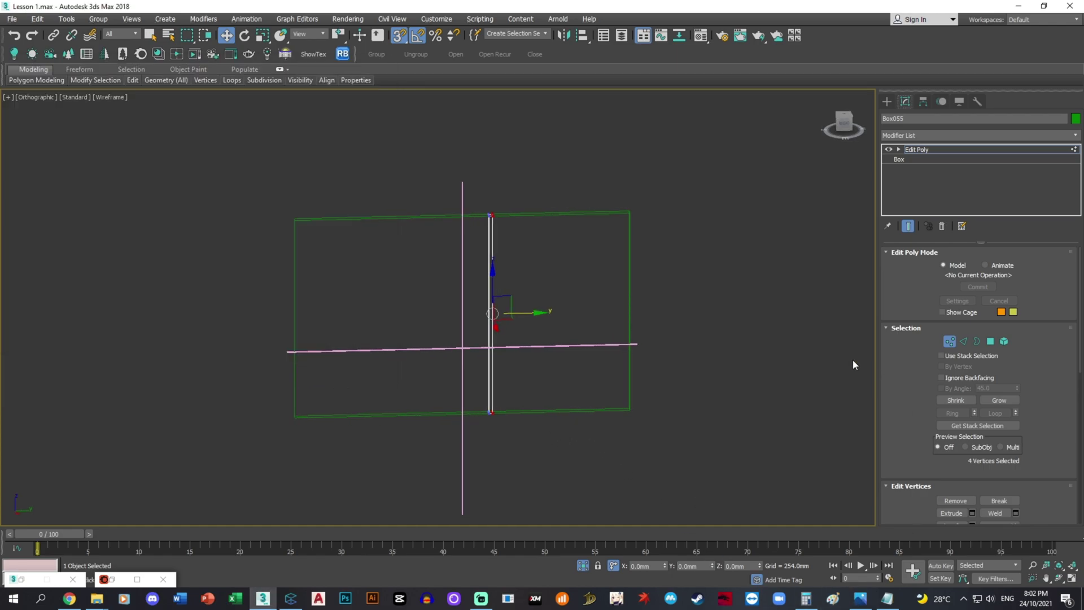
double_click(684, 566)
text(50)
key(Return)
alt+middle_drag(539, 348, 505, 344)
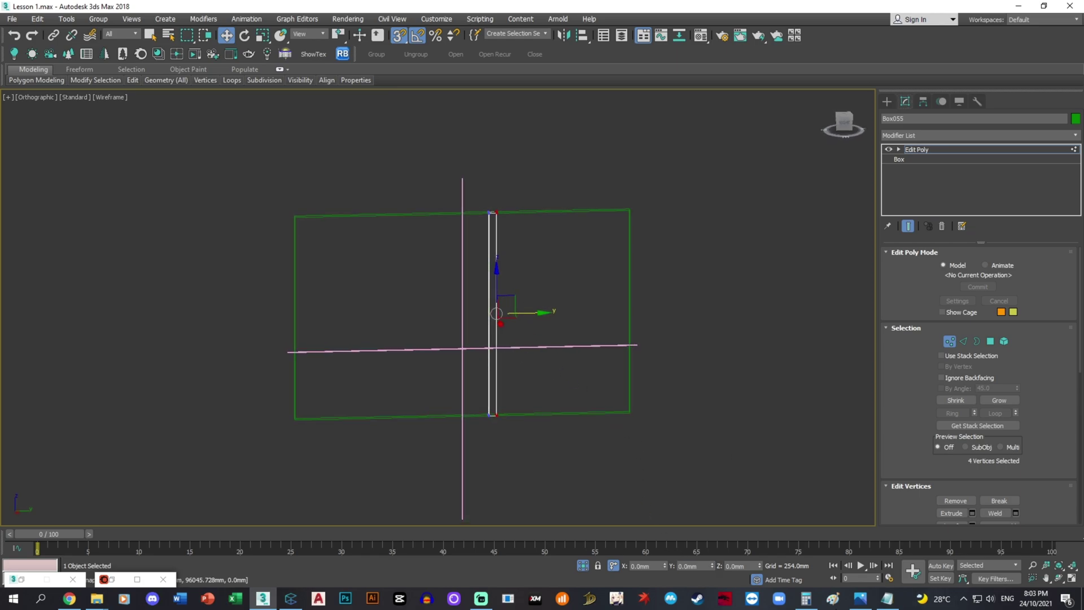
click(705, 567)
text(-2)
key(Return)
Step: Shorten the original full-width panel by snapping its left vertices to the right edge of the narrow middle piece
scroll(515, 329, up, 2)
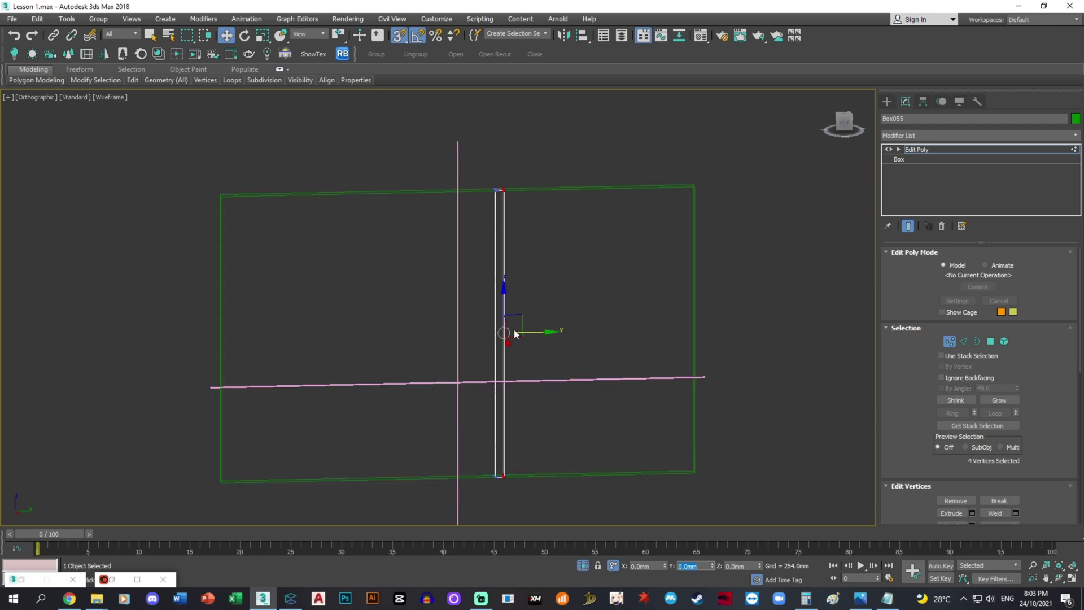
click(953, 342)
drag(768, 249, 628, 262)
click(637, 263)
click(640, 265)
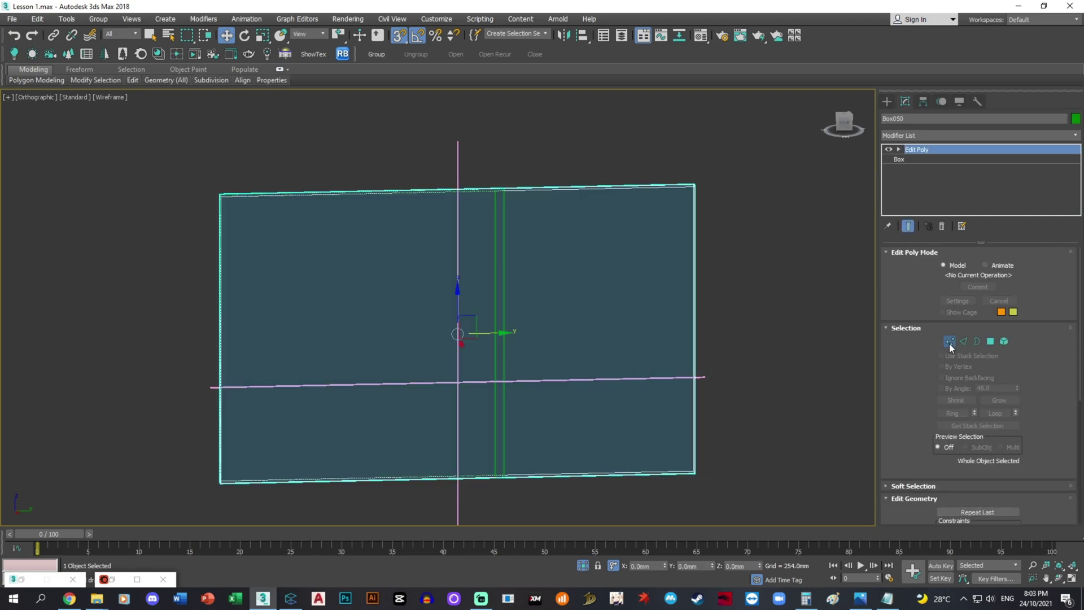
click(949, 341)
scroll(274, 306, down, 2)
drag(282, 326, 389, 394)
scroll(390, 394, up, 3)
alt+middle_drag(389, 394, 408, 388)
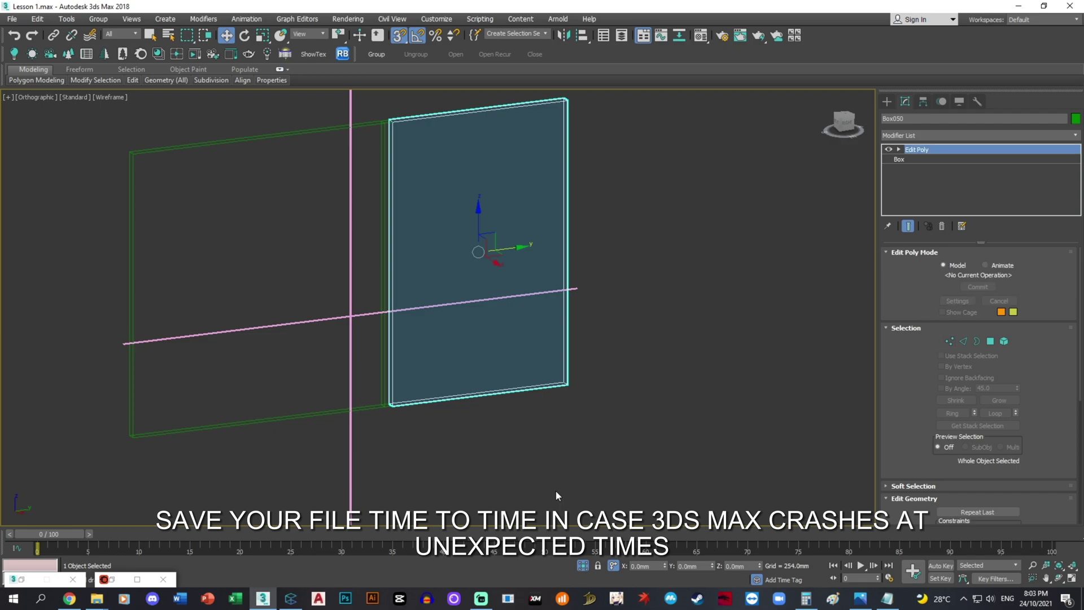
Step: Create a 20 mm high box along the full bottom edge of the panels and reduce its width
click(886, 101)
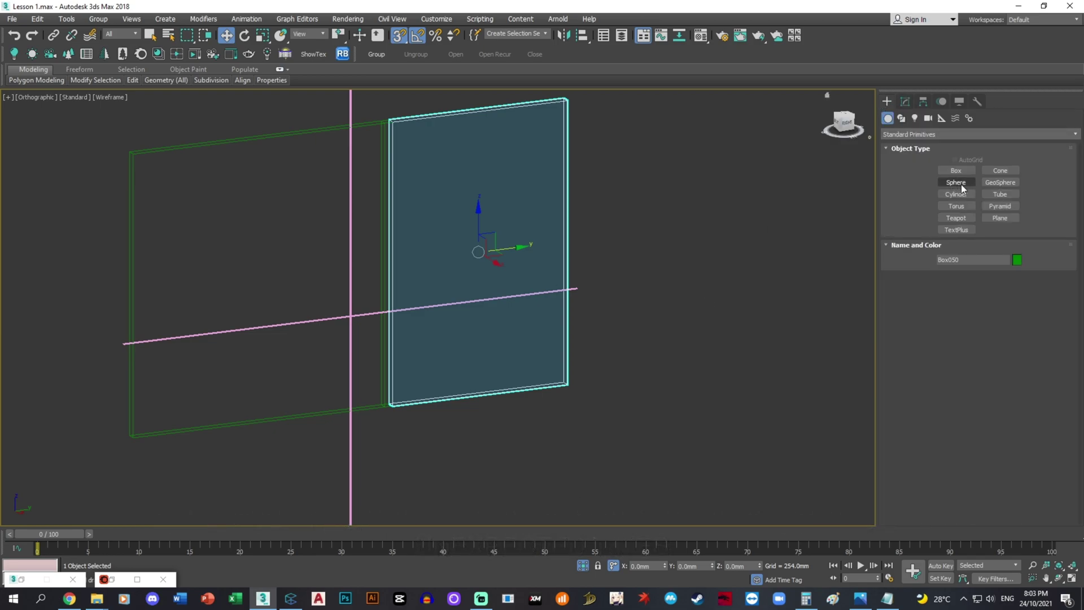
click(957, 169)
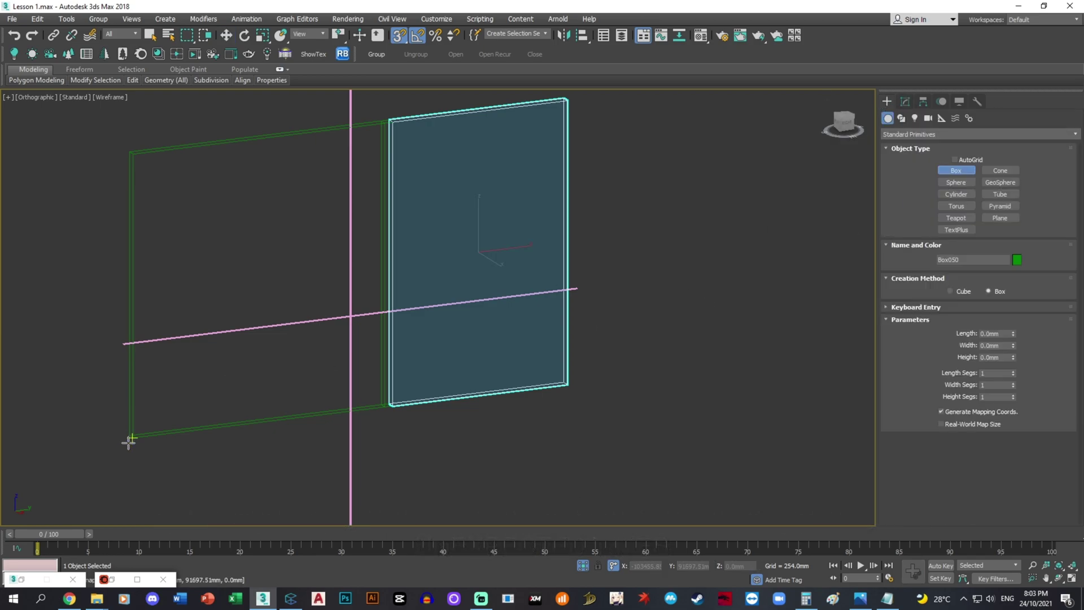
drag(128, 438, 600, 384)
scroll(543, 381, up, 5)
click(599, 378)
text(20)
key(Return)
scroll(607, 357, down, 6)
alt+middle_drag(550, 387, 546, 383)
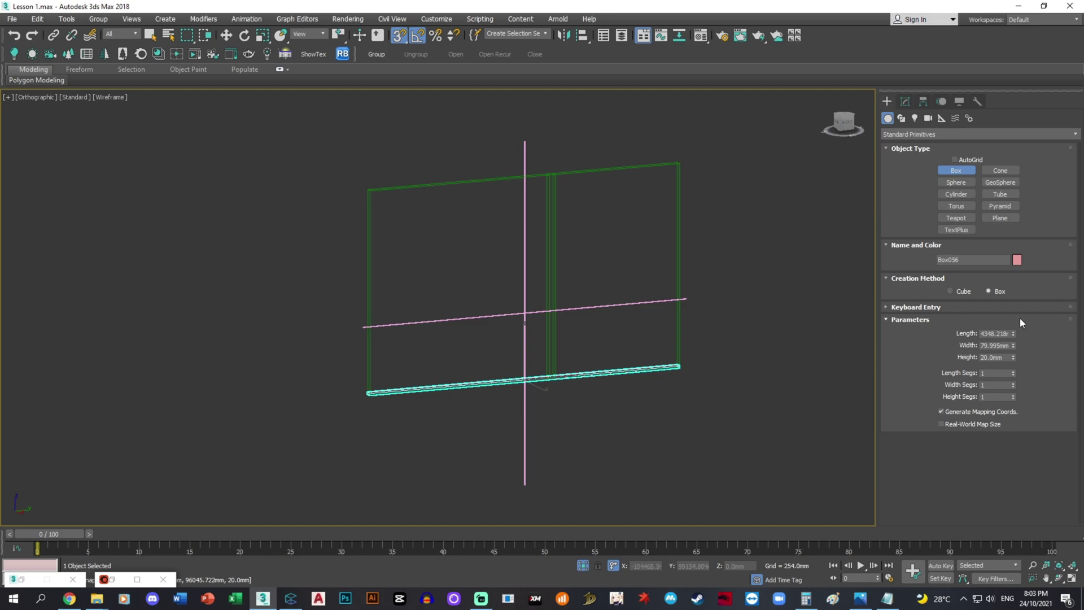
key(Return)
Step: Move the bottom strip so its end corner snaps to the panels' back bottom corner
alt+middle_drag(542, 363, 559, 386)
scroll(559, 387, up, 3)
key(w)
drag(532, 385, 388, 468)
scroll(369, 464, up, 4)
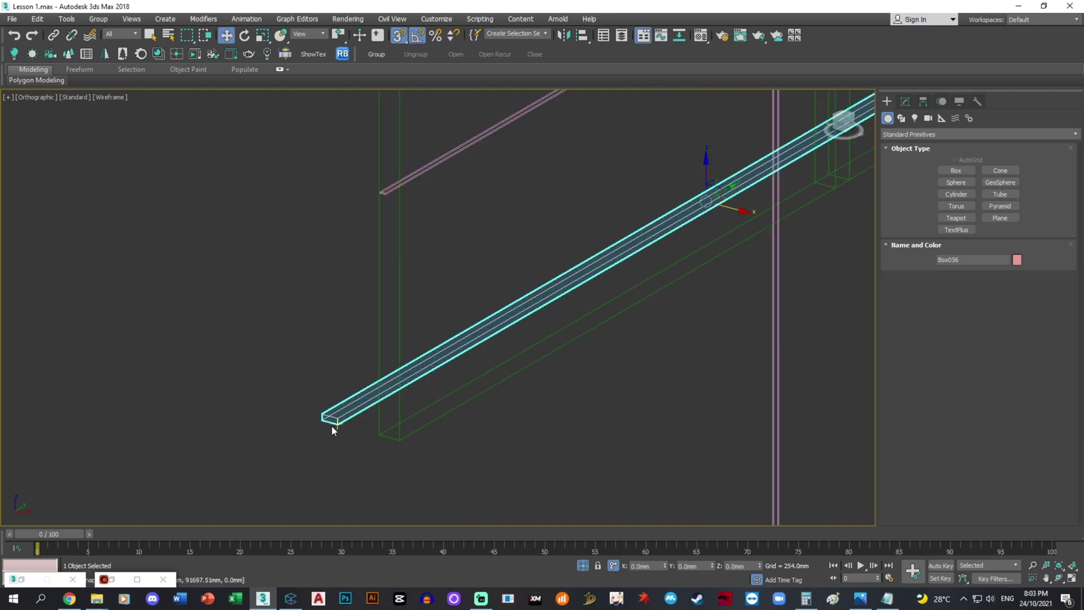
drag(326, 421, 386, 435)
scroll(393, 433, down, 5)
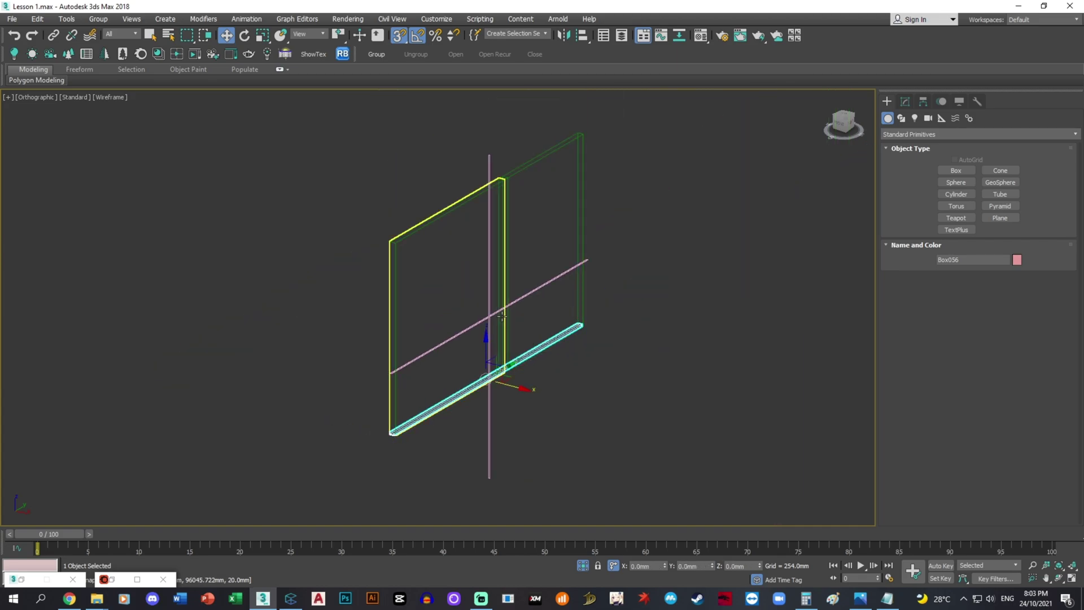
Step: Copy the bottom strip upward and snap the copy flush with the panels' back top corner
drag(484, 344, 484, 176)
click(543, 346)
scroll(435, 228, up, 5)
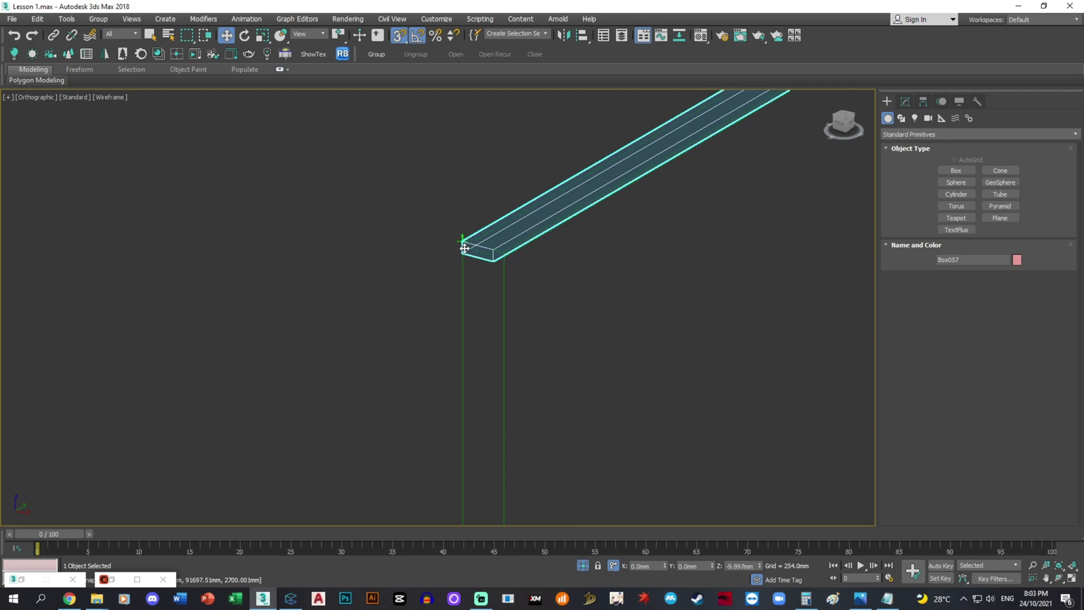
scroll(486, 255, down, 2)
scroll(489, 257, down, 5)
alt+middle_drag(489, 258, 542, 285)
Step: Select the three panel pieces, add a shared Edit Poly, and lower their top vertices to the top strip's underside
click(700, 287)
scroll(579, 275, up, 4)
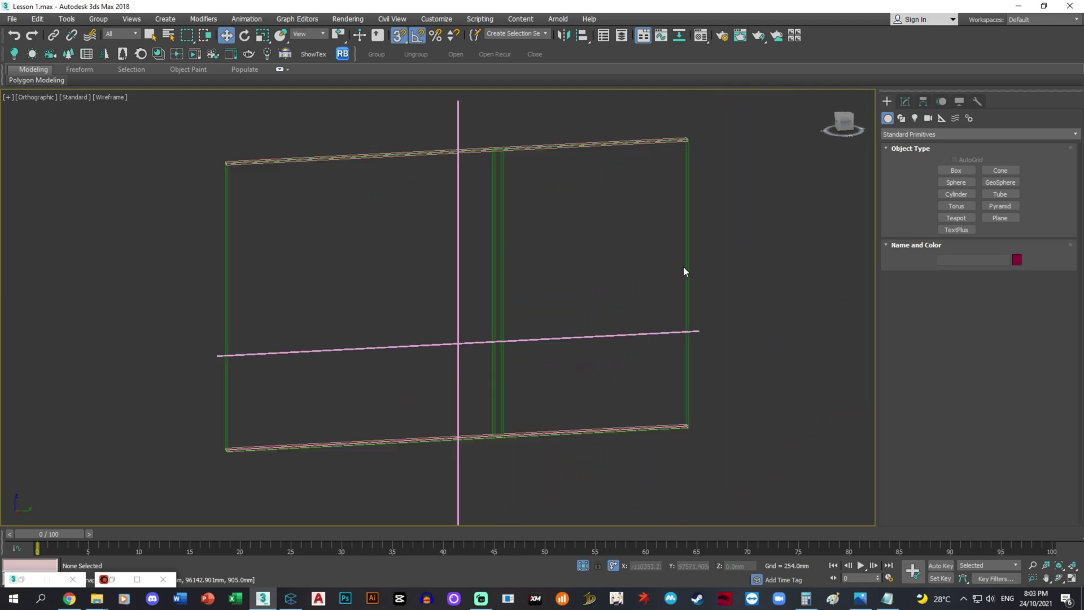
drag(516, 220, 516, 220)
click(905, 101)
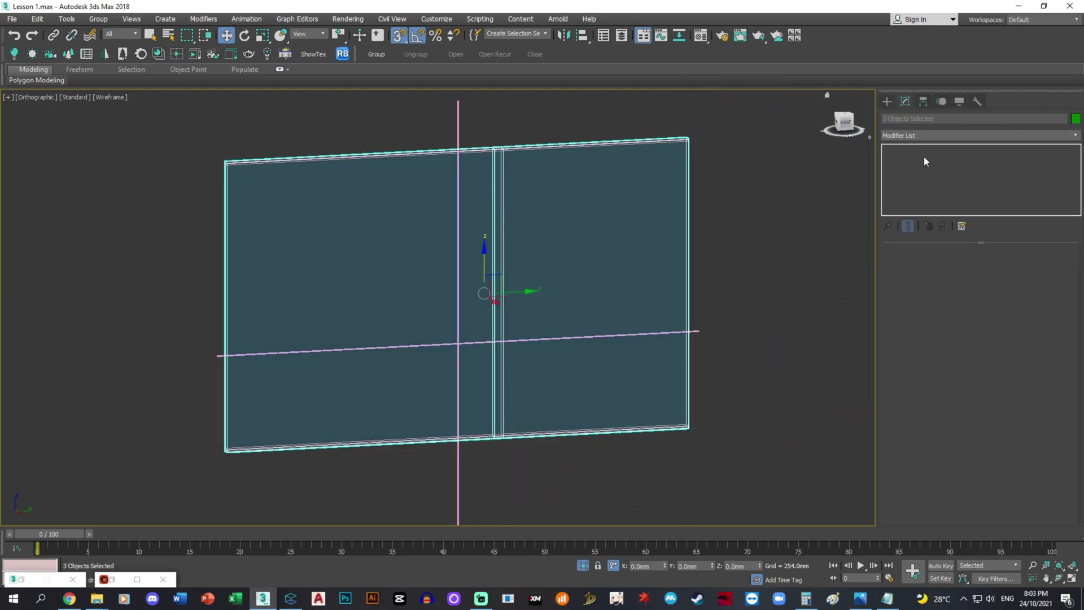
key(ctrl+e)
click(948, 340)
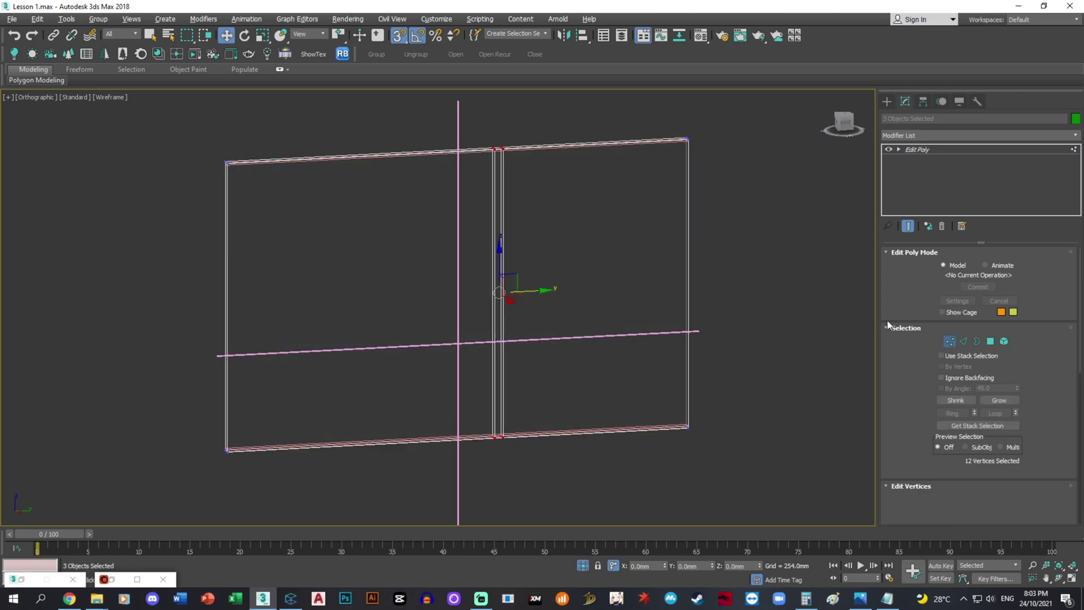
drag(761, 204, 187, 122)
drag(487, 121, 599, 221)
Step: Raise the bottom vertices of the three panels to the top of the bottom strip and finish vertex editing
scroll(717, 154, up, 6)
drag(681, 427, 272, 335)
scroll(610, 367, up, 8)
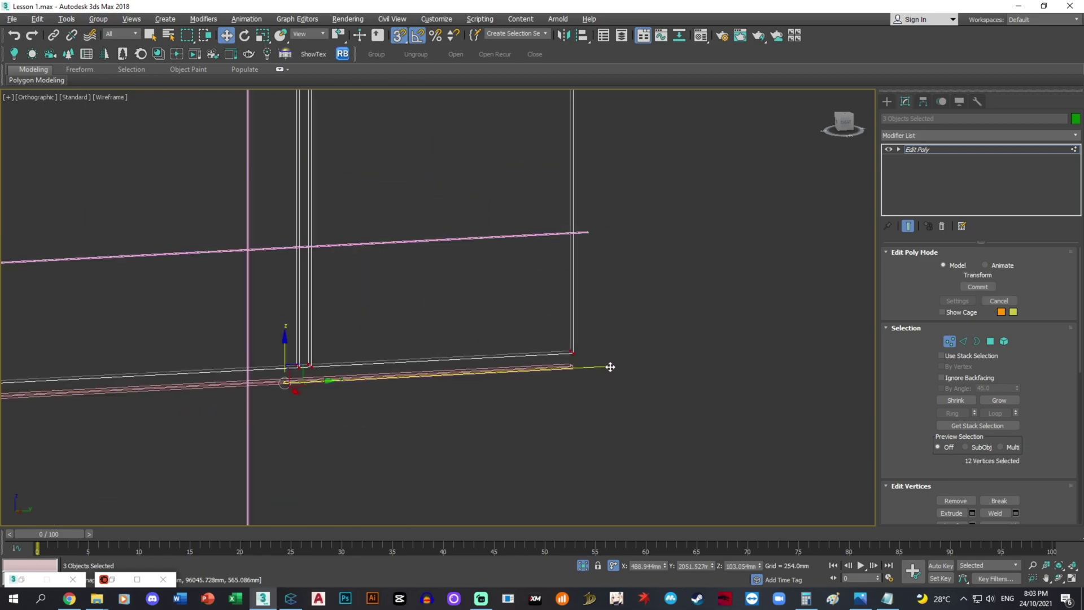
click(947, 342)
key(F3)
scroll(525, 323, down, 5)
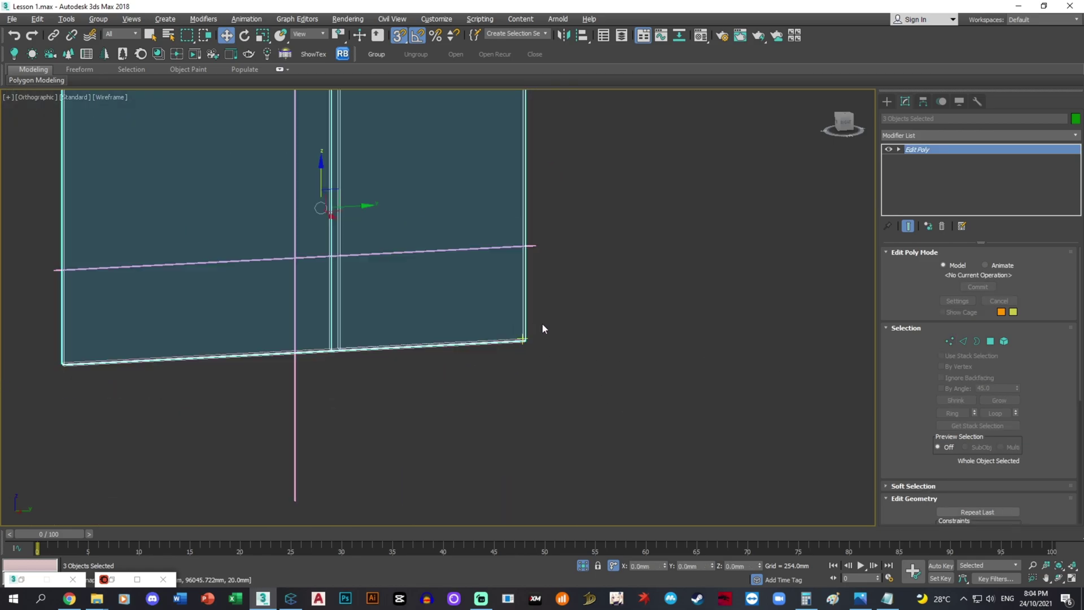
alt+middle_drag(555, 322, 554, 337)
click(554, 339)
key(F3)
Step: Reposition the reference image window for comparison and move the vertical strip along Y toward the left end of the wide panel
click(859, 598)
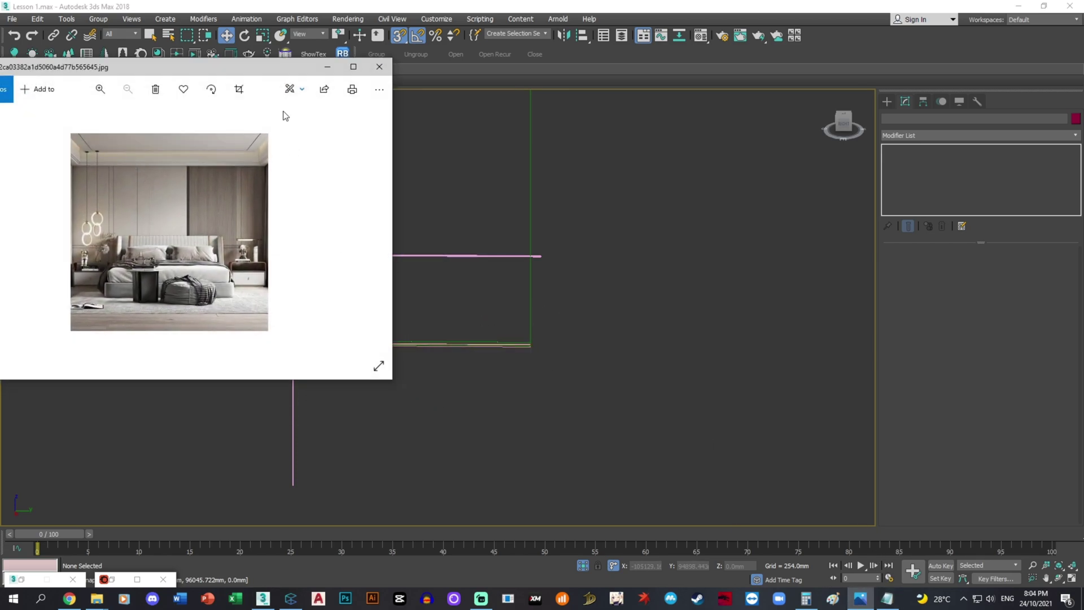
drag(264, 72, 795, 113)
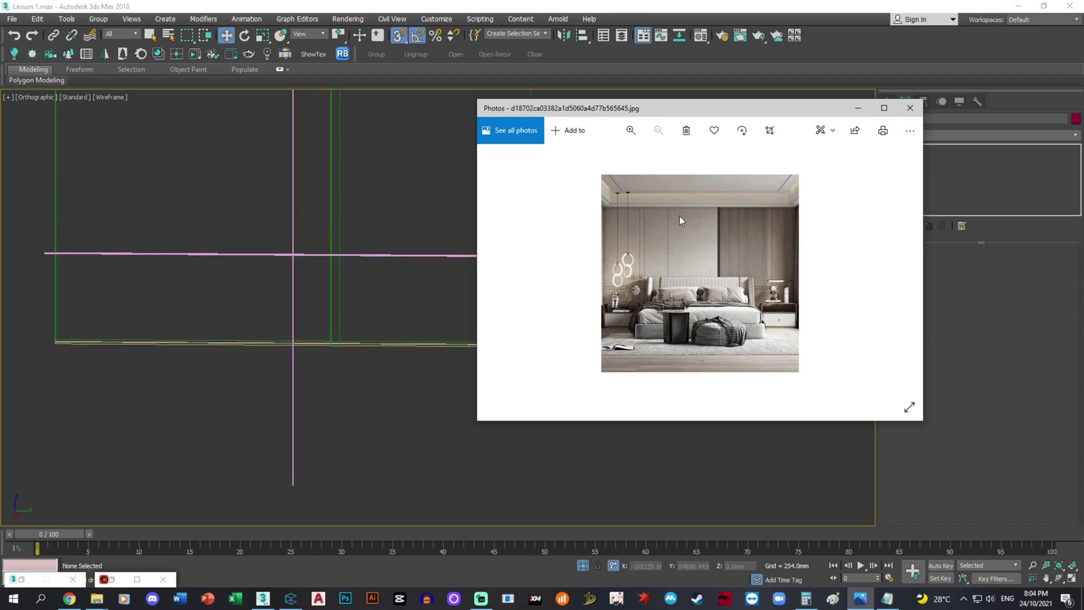
middle_drag(379, 261, 478, 340)
scroll(391, 286, down, 2)
click(392, 275)
drag(428, 318, 285, 321)
click(860, 601)
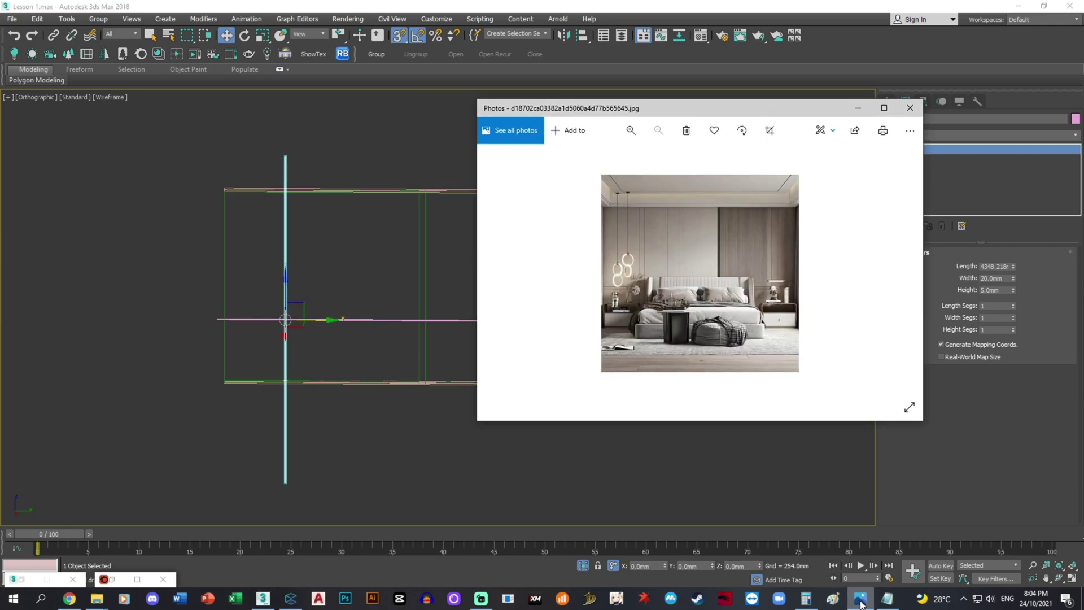
Step: Copy the vertical strip a short distance along Y, making the first groove pair on the wide panel as in the reference image
click(860, 601)
shift+drag(313, 319, 321, 319)
click(557, 349)
Step: Turn off snapping, place two more strip copies along Y as a second groove pair on the wide panel, and adjust the pair's position together
click(860, 599)
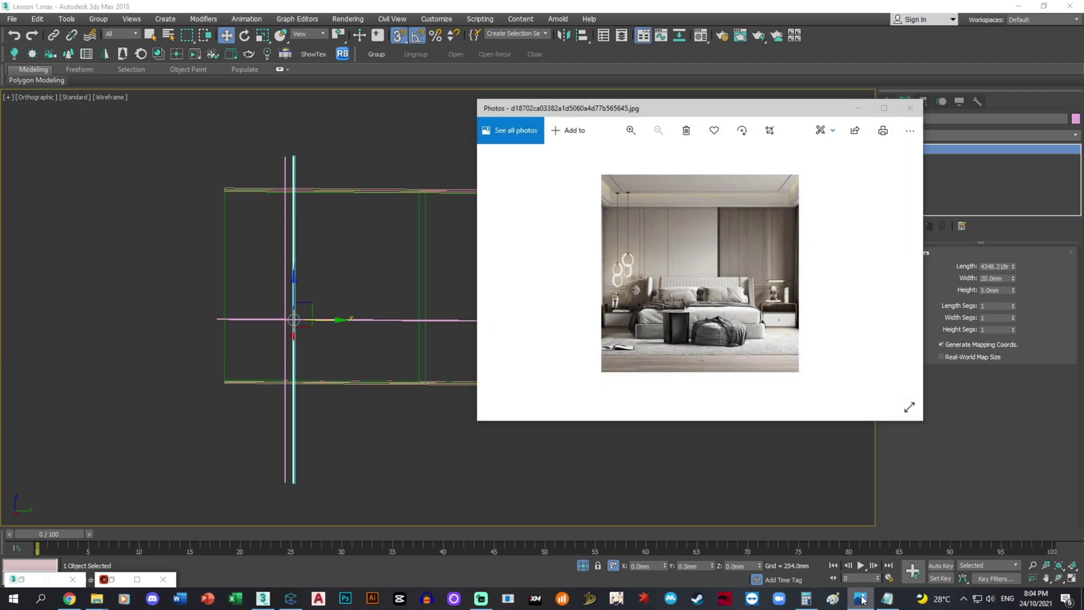
click(861, 600)
key(s)
drag(322, 318, 380, 318)
click(556, 347)
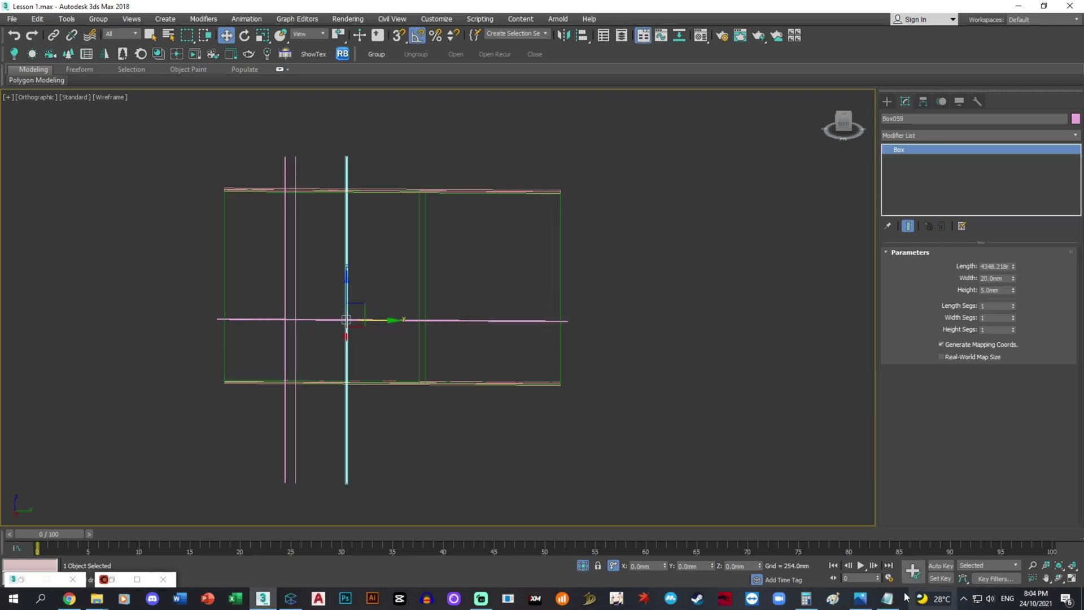
click(862, 601)
drag(380, 322, 401, 312)
click(546, 345)
ctrl+click(346, 274)
Step: Check the reference image's groove layout and copy one strip of the second pair along Y onto the narrower panel
click(866, 603)
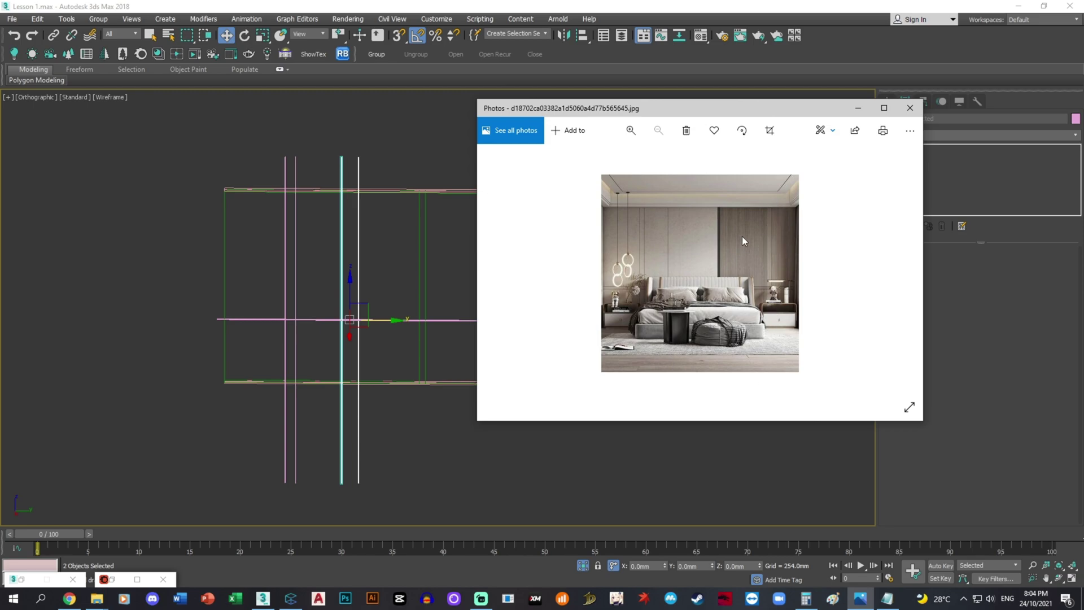
scroll(767, 232, up, 4)
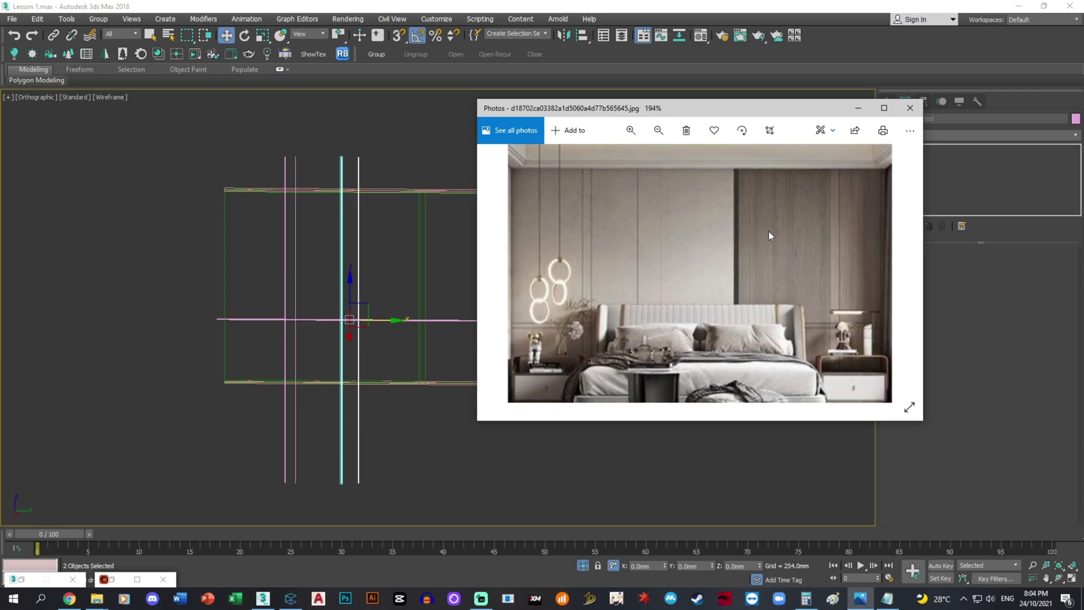
scroll(767, 232, down, 2)
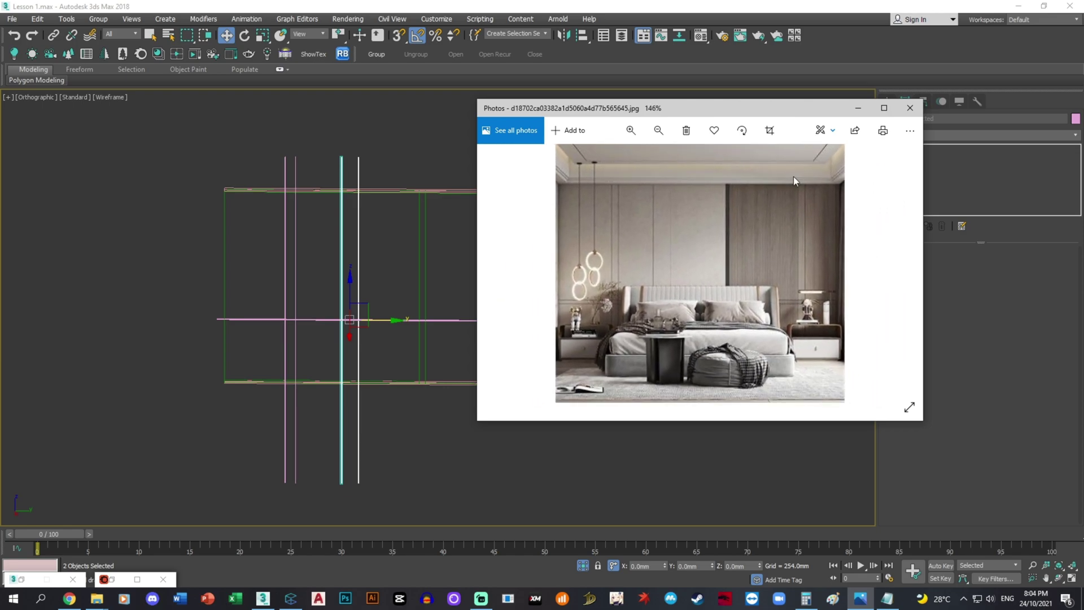
scroll(744, 286, down, 1)
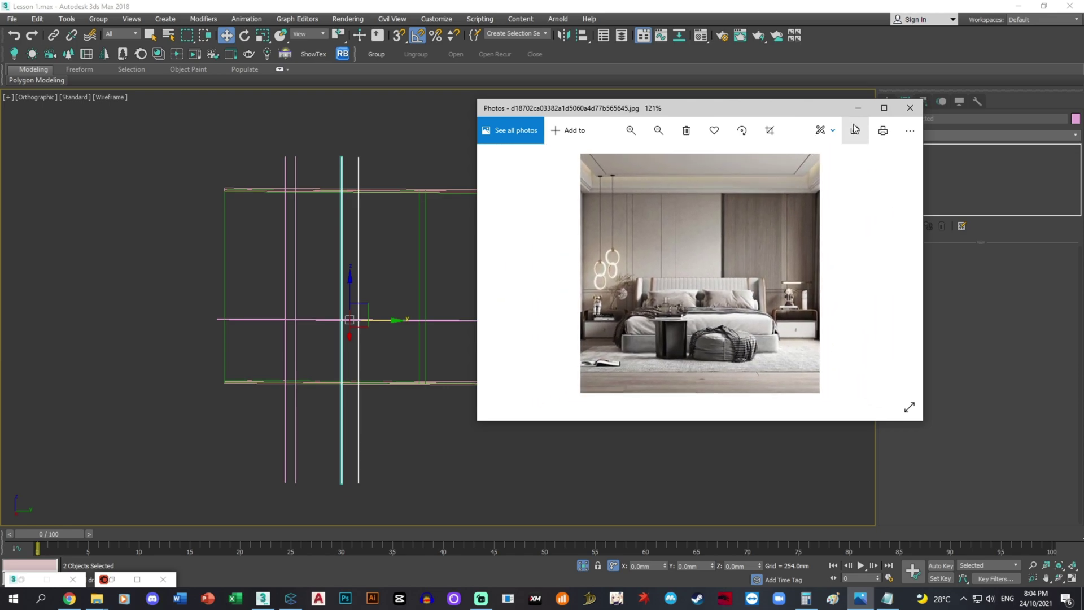
click(858, 109)
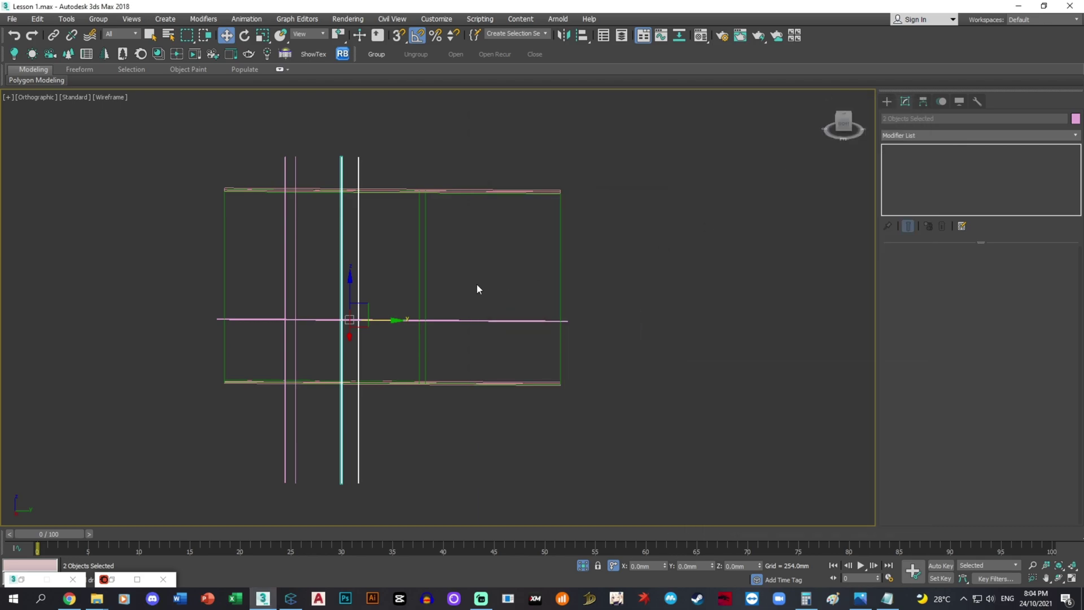
click(360, 354)
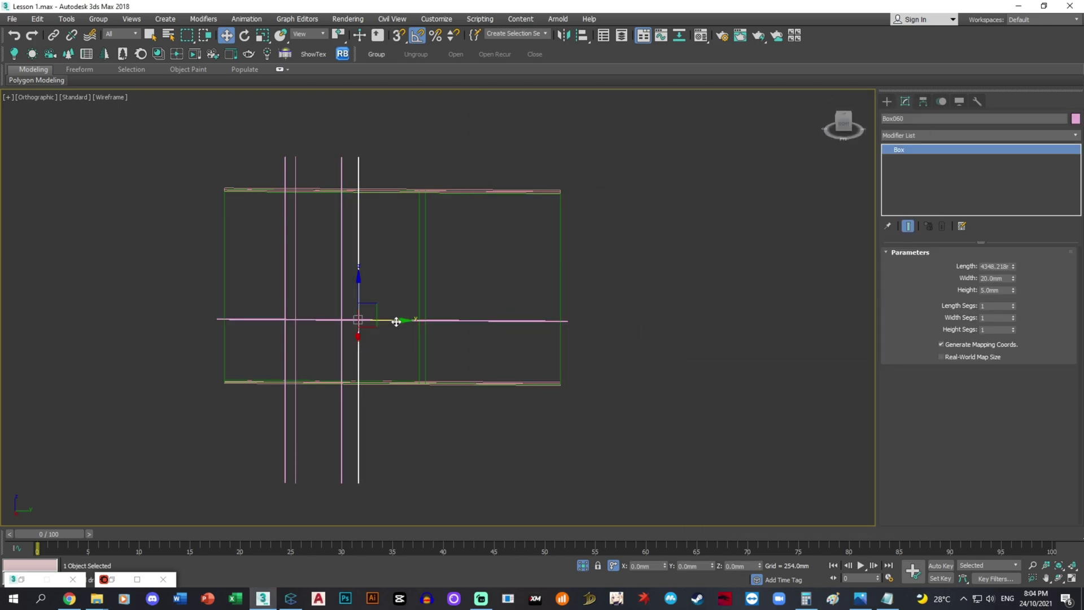
shift+drag(397, 321, 549, 321)
click(543, 350)
Step: Copy that strip slightly toward the wide panel to complete the third groove pair and fine-tune its spacing against the reference image
click(854, 603)
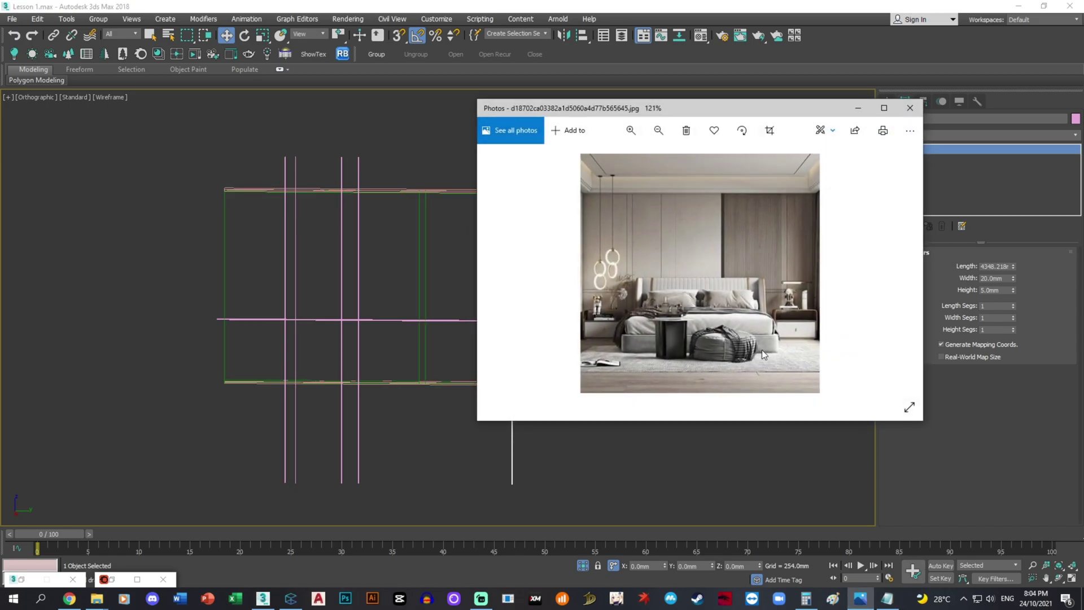
click(858, 114)
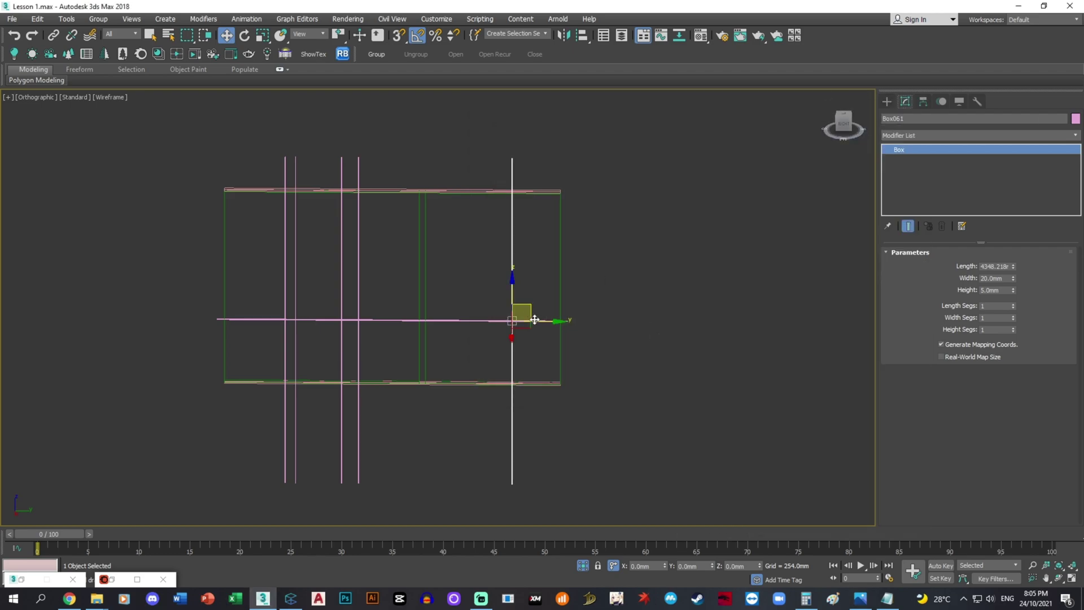
mouse_move(537, 321)
mouse_down()
mouse_move(551, 322)
mouse_move(539, 324)
mouse_up()
click(551, 348)
click(860, 598)
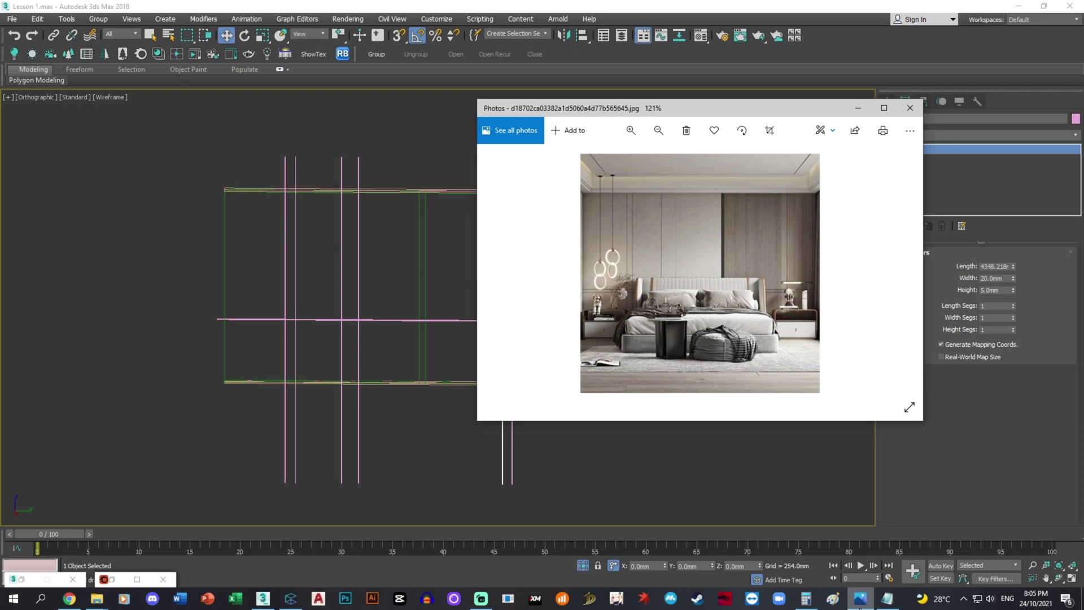
click(859, 598)
alt+middle_drag(582, 352, 580, 350)
scroll(519, 310, up, 2)
drag(534, 326, 537, 327)
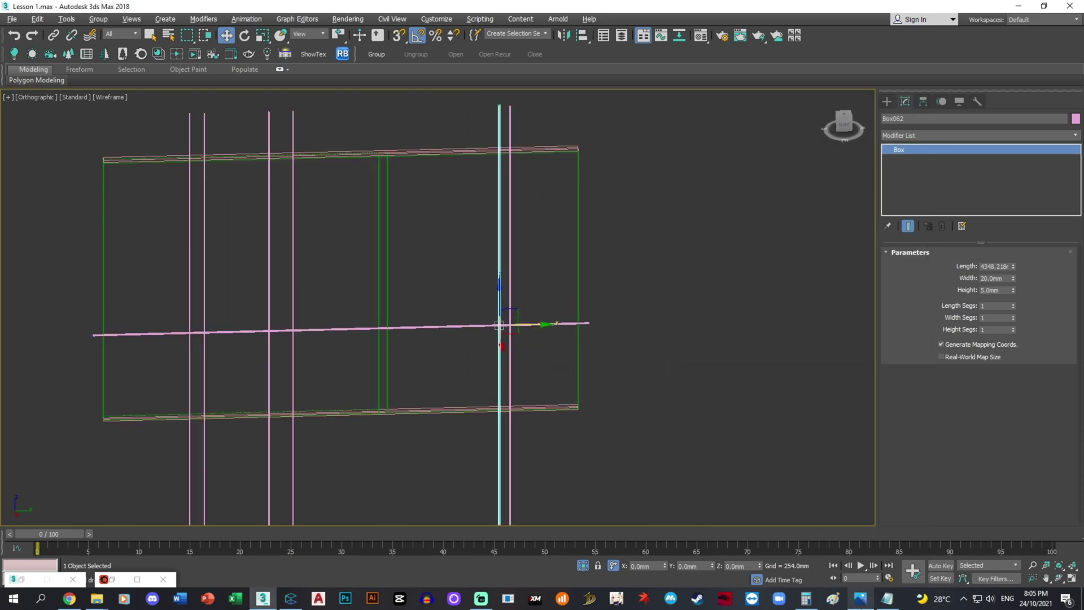
click(861, 600)
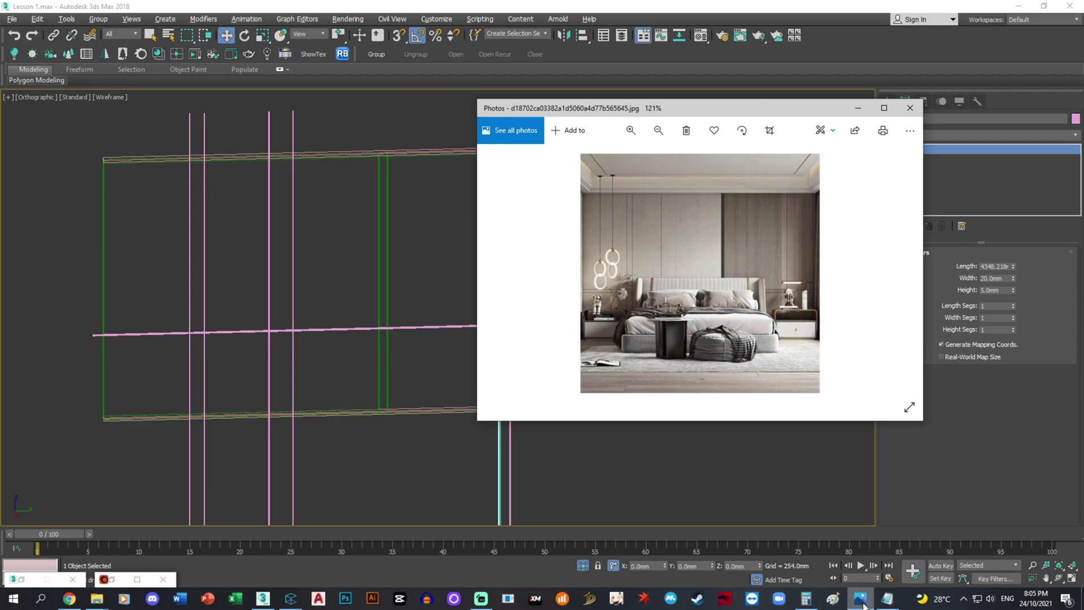
click(860, 600)
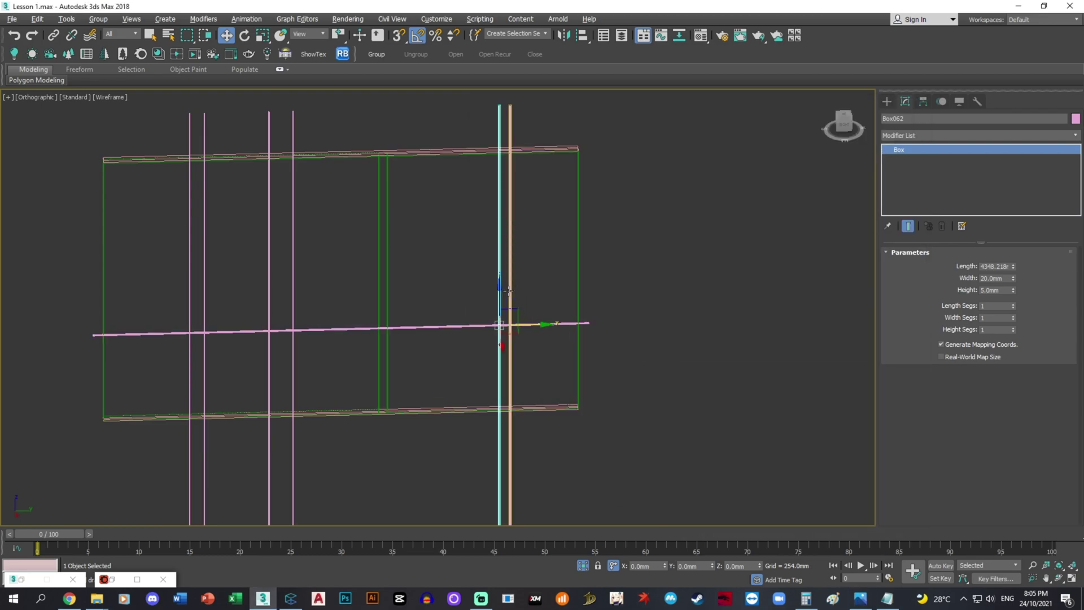
Step: Select the panel crossed by the third groove pair and clone it in place as a copy
click(575, 276)
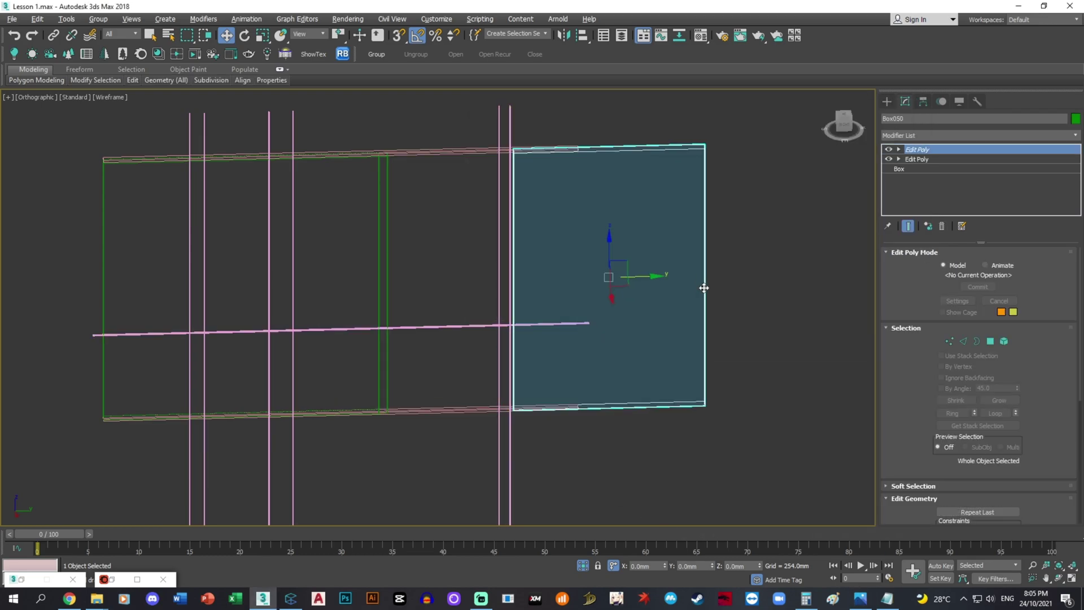
middle_drag(665, 393, 678, 338)
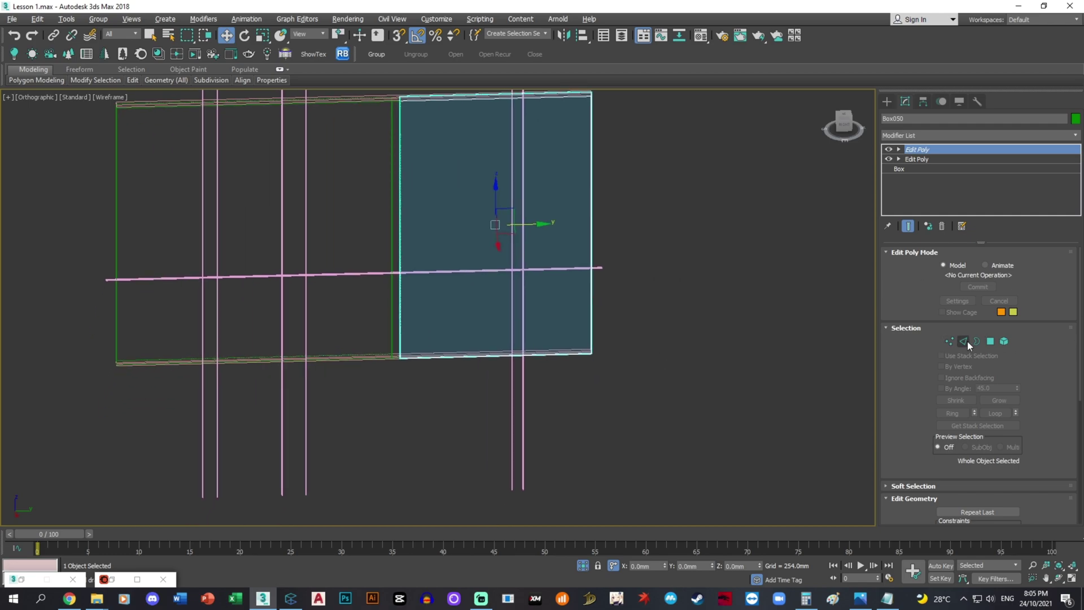
click(947, 343)
scroll(497, 317, down, 2)
middle_drag(628, 368, 616, 435)
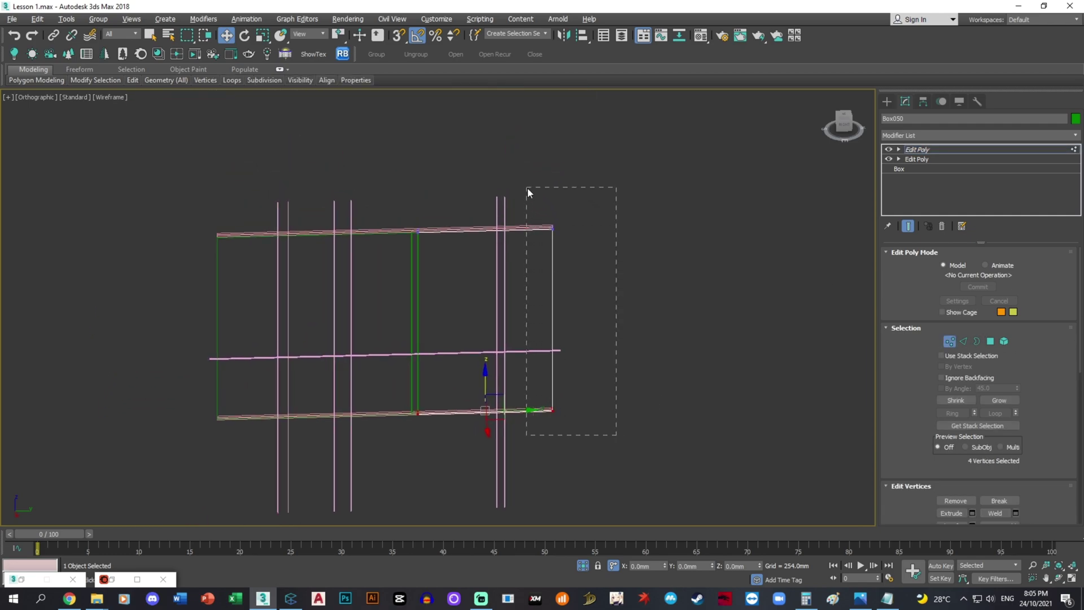
drag(527, 187, 527, 188)
click(949, 341)
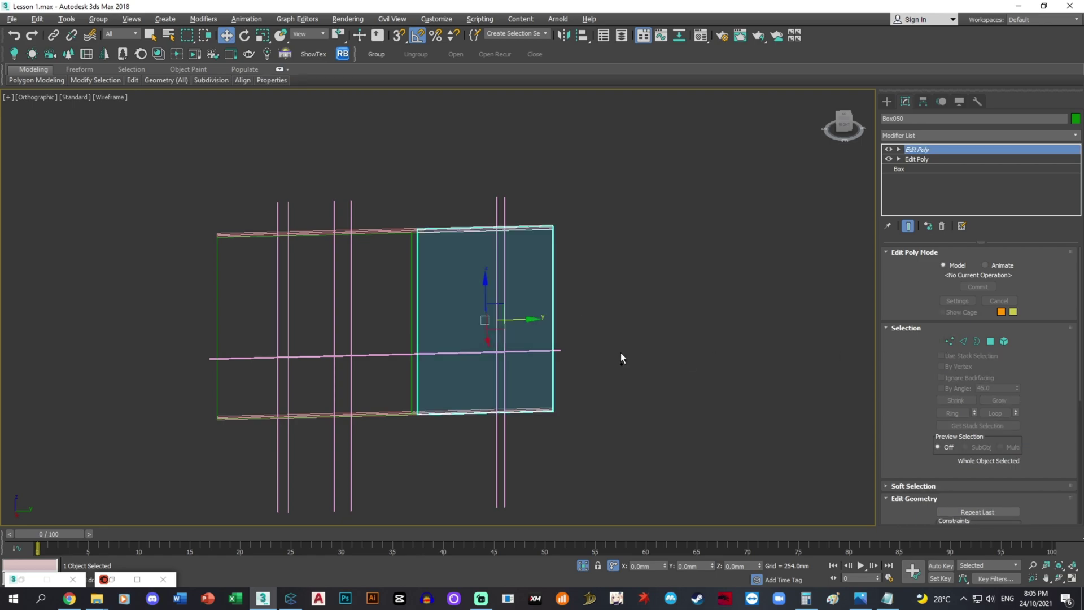
key(ctrl+v)
click(511, 342)
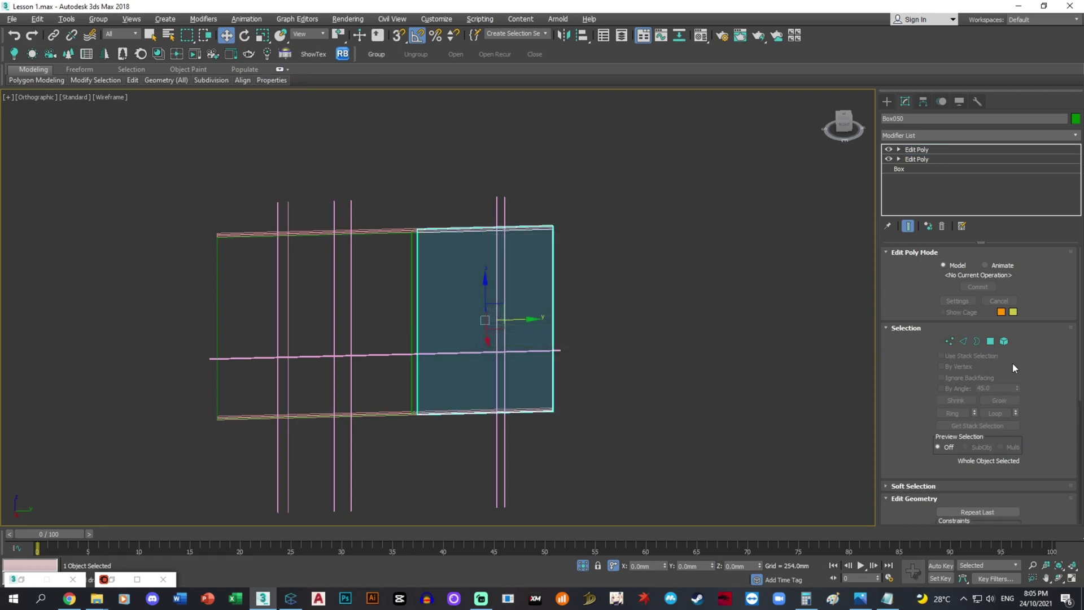
Step: Turn on snapping and move the cloned panel's outer-end vertices back to the nearer strip of the third groove pair
click(948, 340)
drag(554, 224, 555, 223)
drag(594, 319, 518, 469)
scroll(474, 503, up, 5)
middle_drag(519, 474, 518, 469)
drag(518, 469, 508, 427)
middle_drag(517, 469, 508, 426)
scroll(508, 426, down, 2)
drag(508, 426, 514, 463)
key(s)
click(952, 341)
Step: Select the original panel and snap its inner-end vertices to the third groove pair, so it covers only the outer section
middle_drag(699, 252, 692, 351)
drag(680, 310, 567, 277)
click(948, 341)
scroll(569, 310, down, 3)
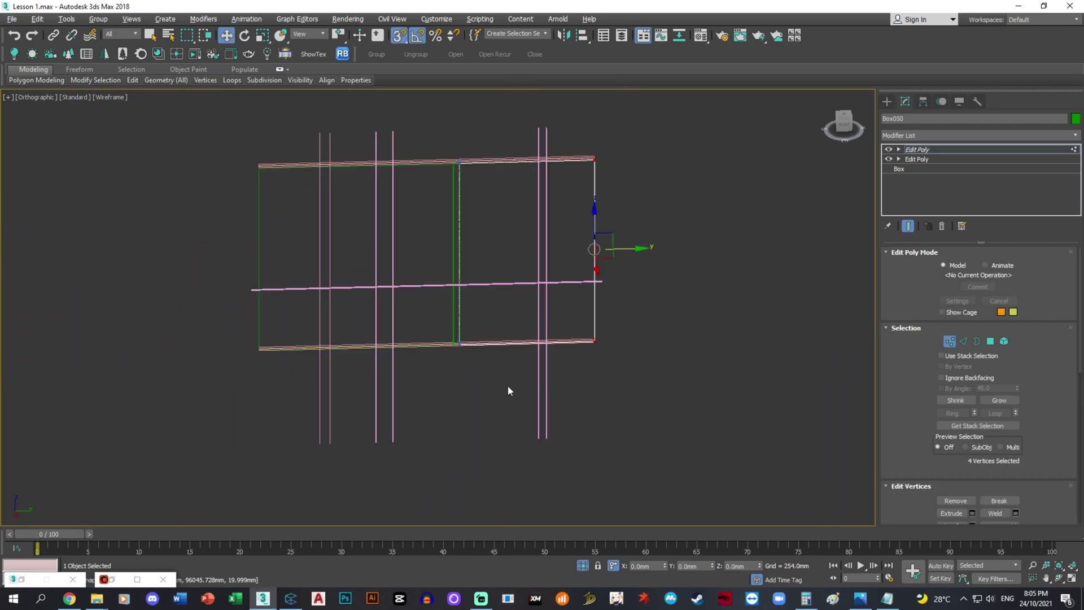
drag(415, 143, 415, 143)
drag(489, 250, 552, 328)
scroll(537, 339, up, 12)
scroll(556, 327, down, 6)
click(948, 340)
Step: Select the cloned middle panel in shaded view and set its base box width to 60 mm
scroll(577, 338, down, 4)
alt+middle_drag(539, 329, 530, 367)
click(532, 310)
key(F3)
click(557, 174)
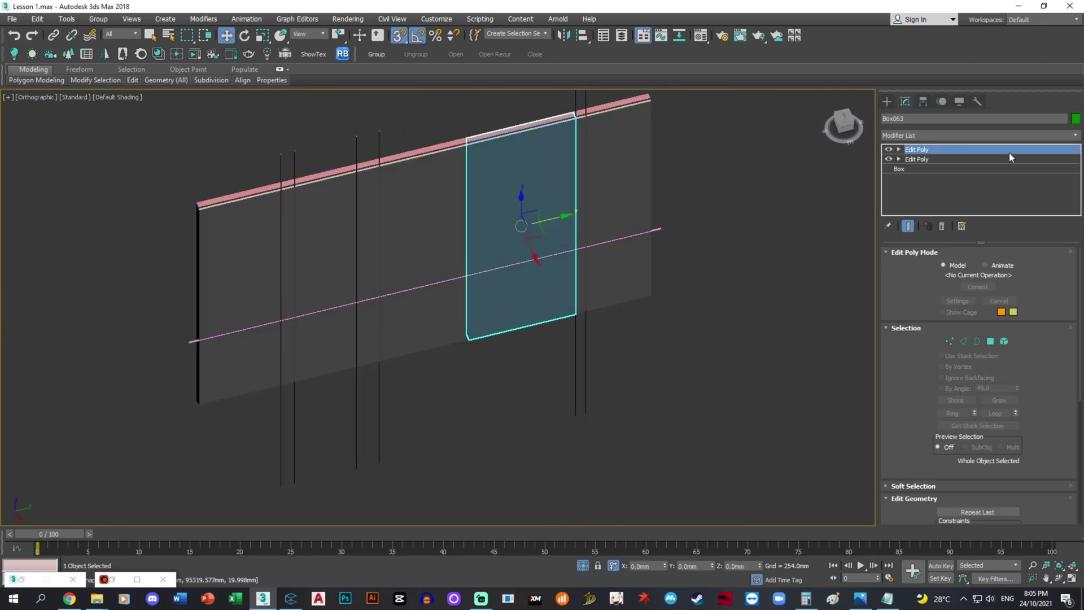
click(925, 169)
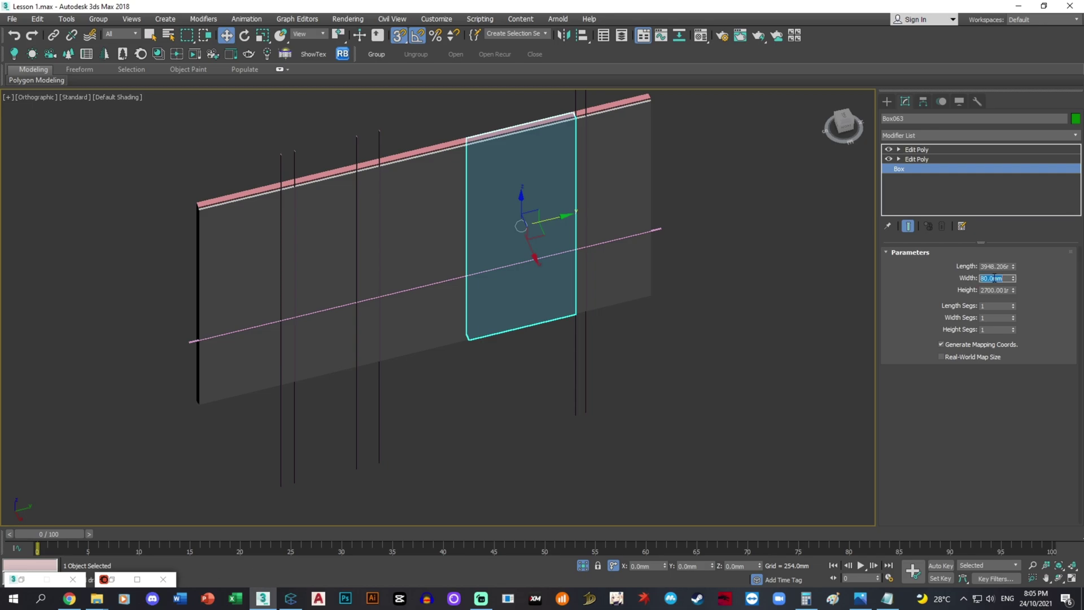
text(60)
key(Return)
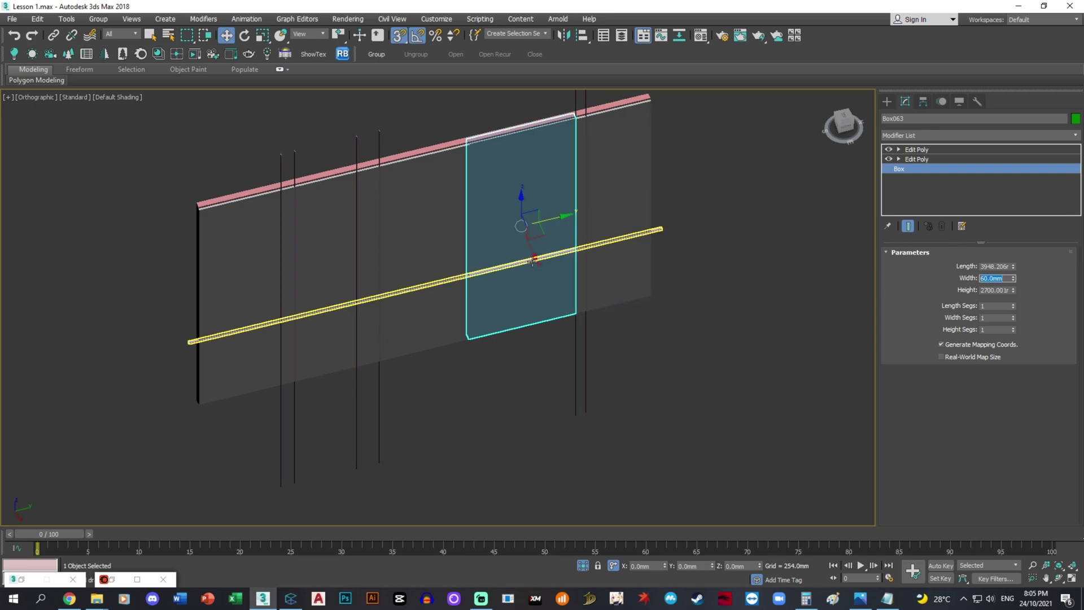
Step: Return to wireframe and snap the thinner middle panel into place against the adjoining panels and strips
key(F3)
scroll(474, 367, up, 5)
drag(460, 293, 438, 242)
scroll(455, 240, down, 5)
middle_drag(566, 196, 541, 342)
Step: Clone the middle panel in place as a copy and set the copy's base box width to 20 mm
key(ctrl+v)
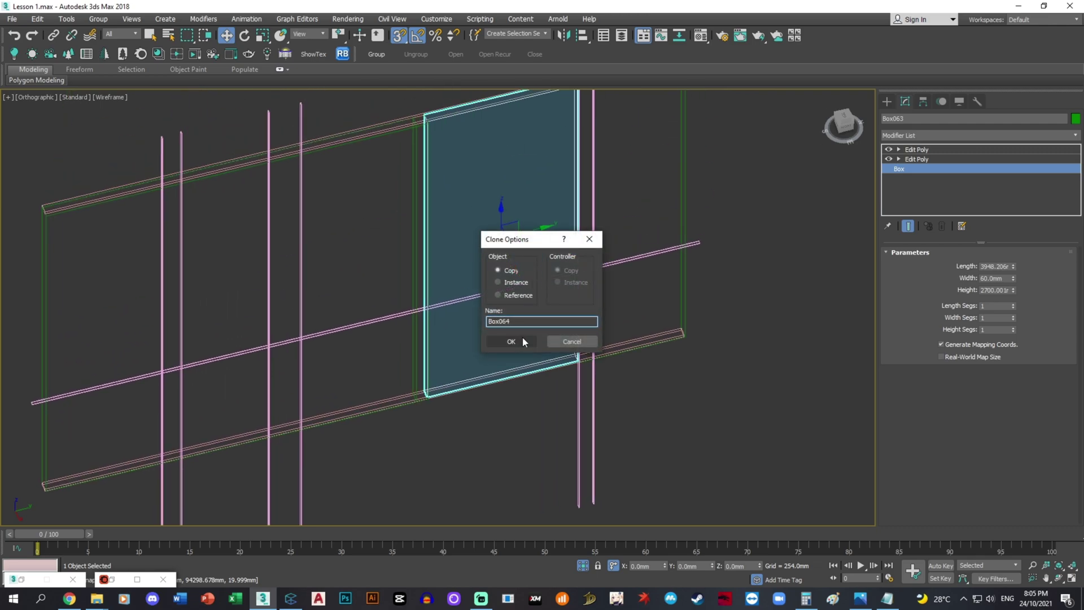
click(521, 340)
click(922, 170)
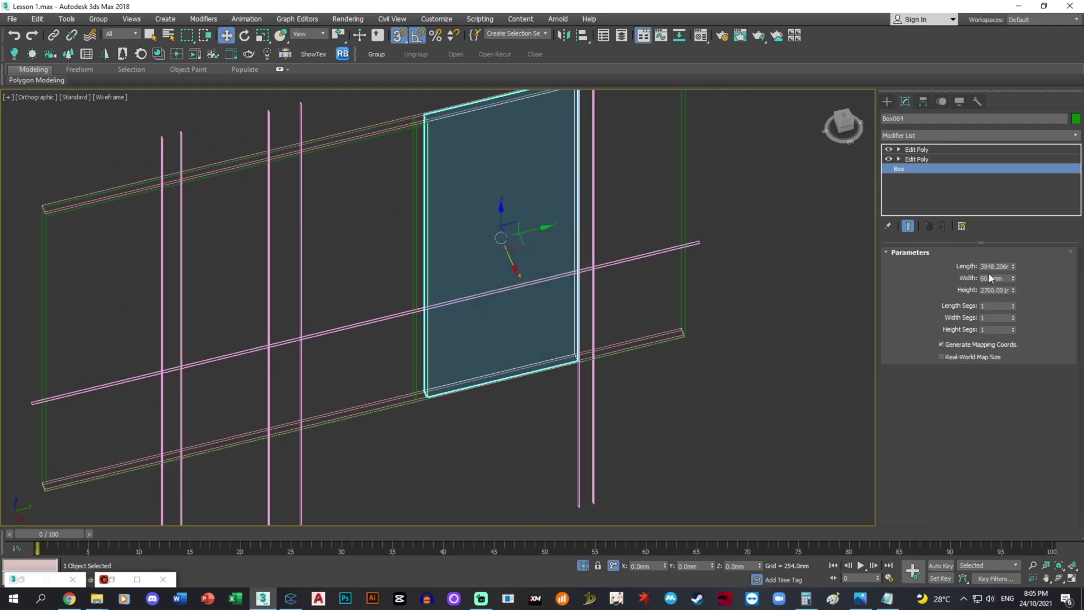
double_click(997, 278)
text(20)
key(Return)
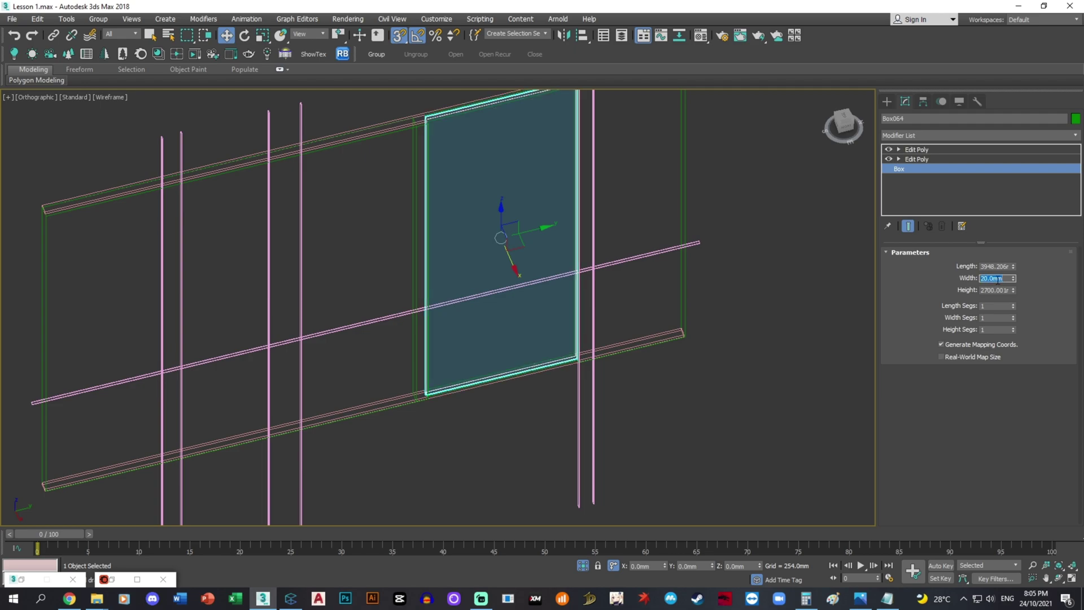
Step: Try to set the new copy's base box length to 20 mm beneath its Edit Poly modifiers and undo the change
double_click(996, 266)
text(20)
key(Return)
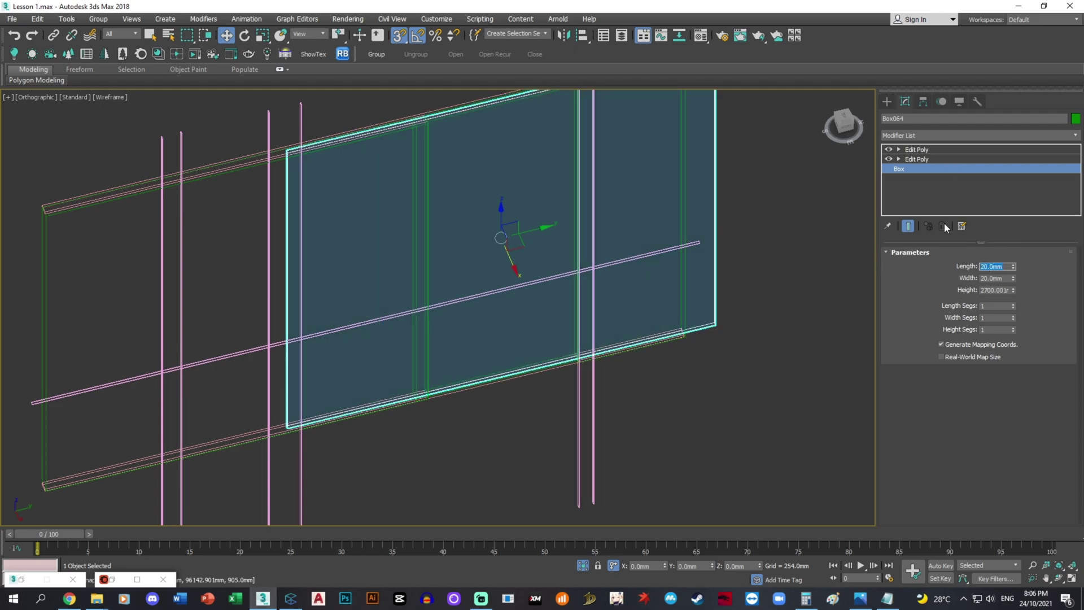
middle_drag(720, 309, 709, 335)
scroll(713, 314, up, 3)
key(ctrl+z)
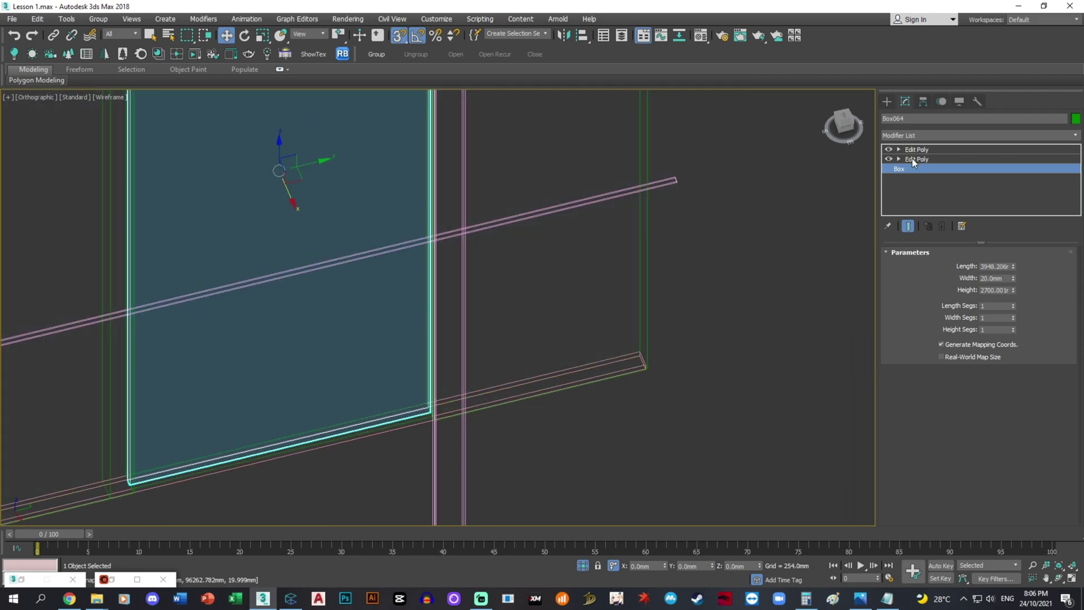
Step: Delete both Edit Poly modifiers from the copy and set its box length to 20 mm
click(1016, 158)
click(941, 226)
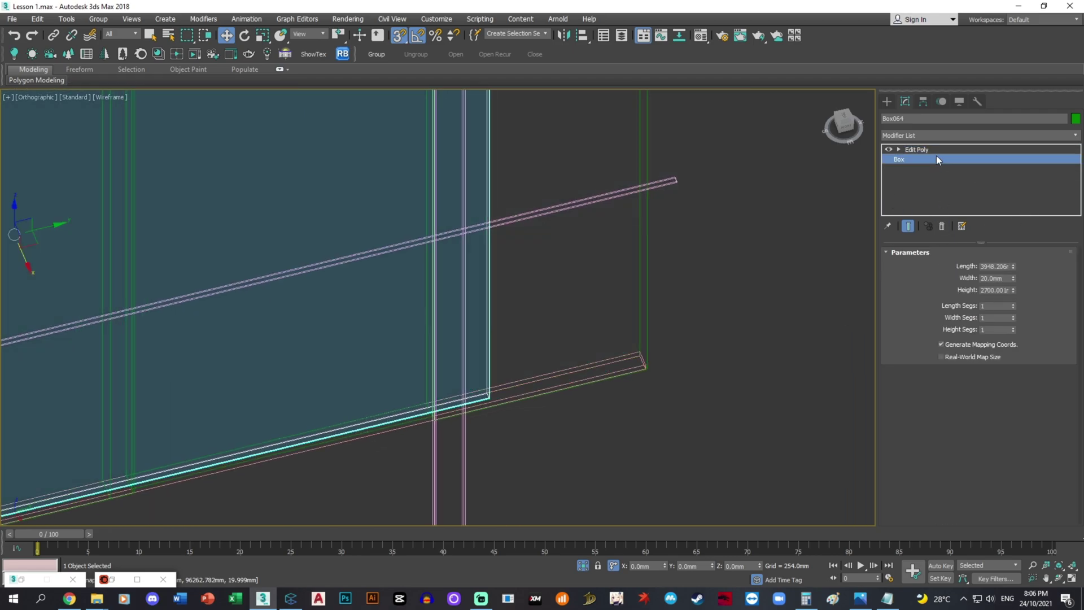
click(937, 150)
click(942, 226)
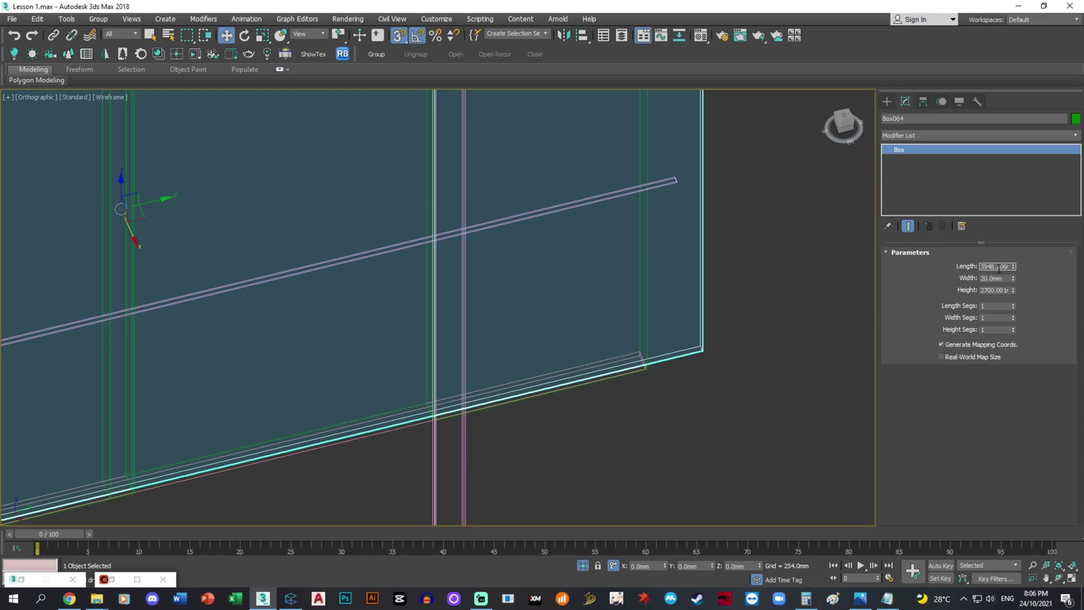
text(20)
key(Return)
Step: Set the height of the 20 mm square slat to 2680 mm
middle_drag(127, 480, 399, 360)
scroll(349, 409, down, 3)
double_click(997, 291)
middle_drag(517, 412, 536, 363)
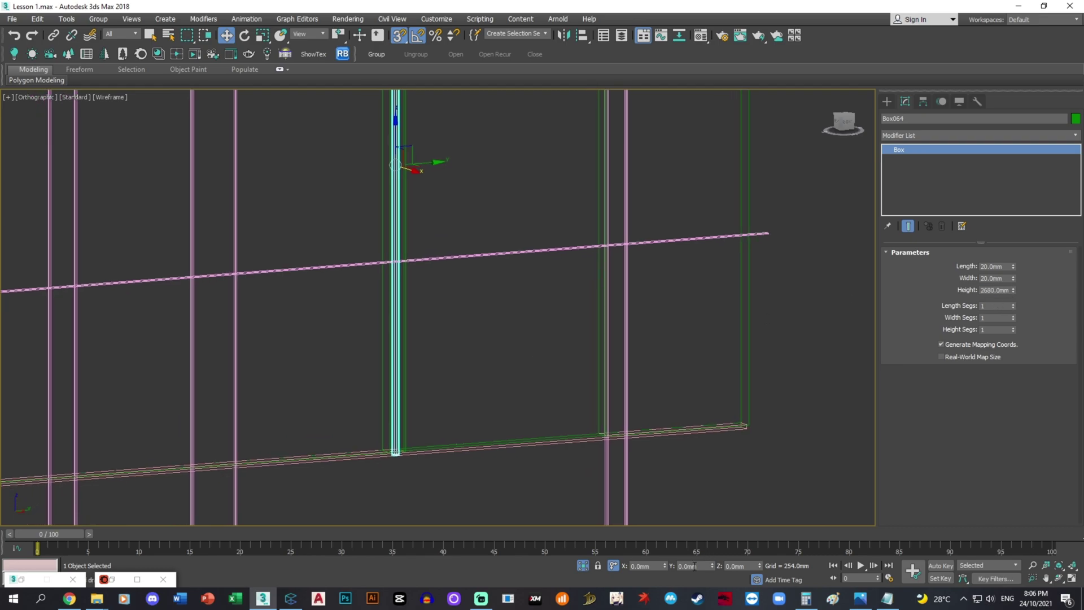
Step: Move the slat to the inner end of the middle panel and snap its base onto the bottom strip
alt+middle_drag(390, 407, 365, 407)
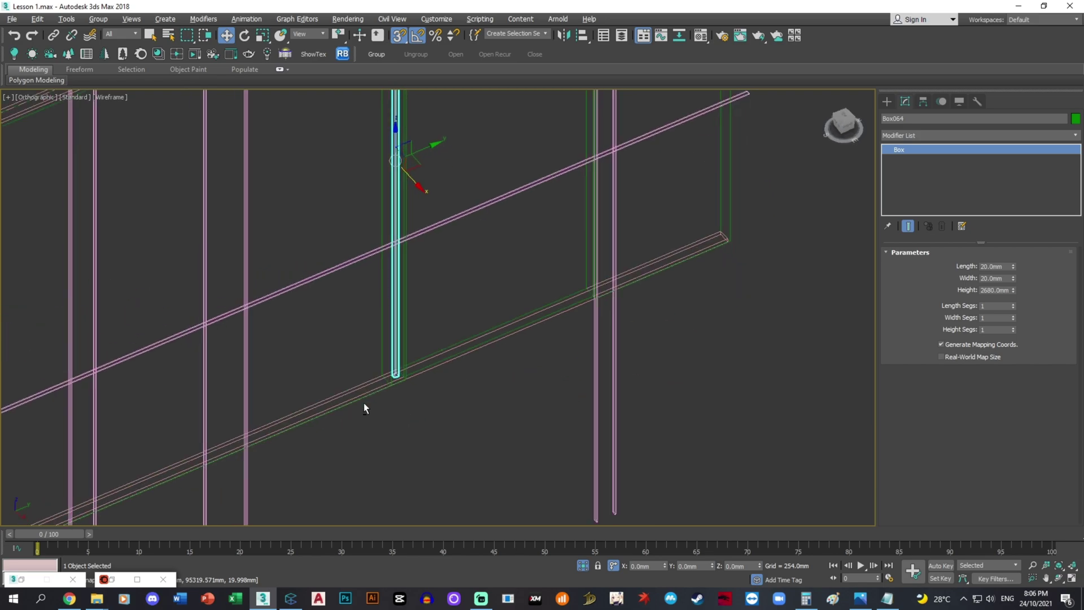
drag(418, 167, 478, 189)
scroll(387, 367, up, 3)
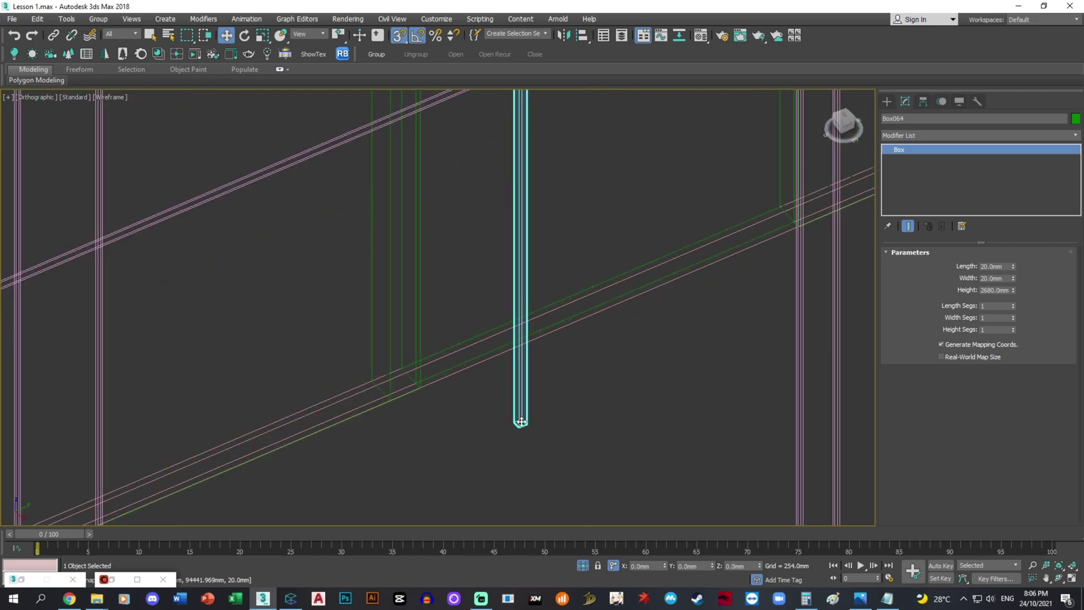
middle_drag(520, 426, 418, 384)
scroll(455, 387, down, 1)
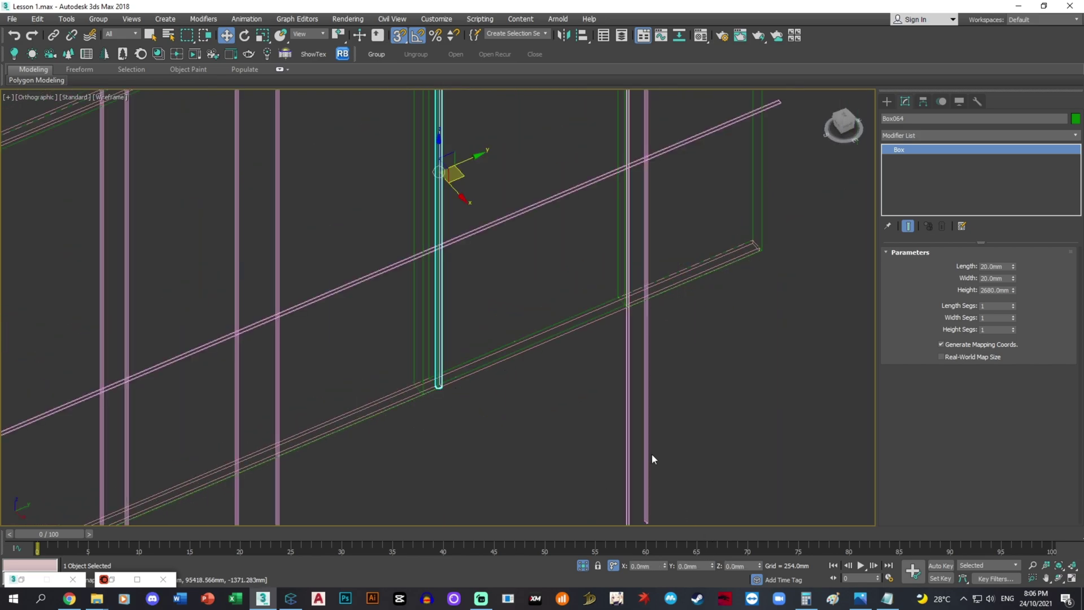
key(Return)
Step: Try to move the slat along Y in shaded view and undo the move
mouse_move(468, 387)
middle_down()
mouse_move(481, 467)
mouse_move(488, 431)
mouse_move(464, 463)
mouse_move(486, 338)
middle_up()
key(F3)
drag(506, 225, 536, 218)
key(ctrl+z)
Step: Make two copies of the 20 mm slat directly beside it along the bottom strip
scroll(492, 405, up, 3)
key(F3)
middle_drag(480, 498, 482, 440)
scroll(452, 448, up, 3)
shift+drag(461, 421, 477, 418)
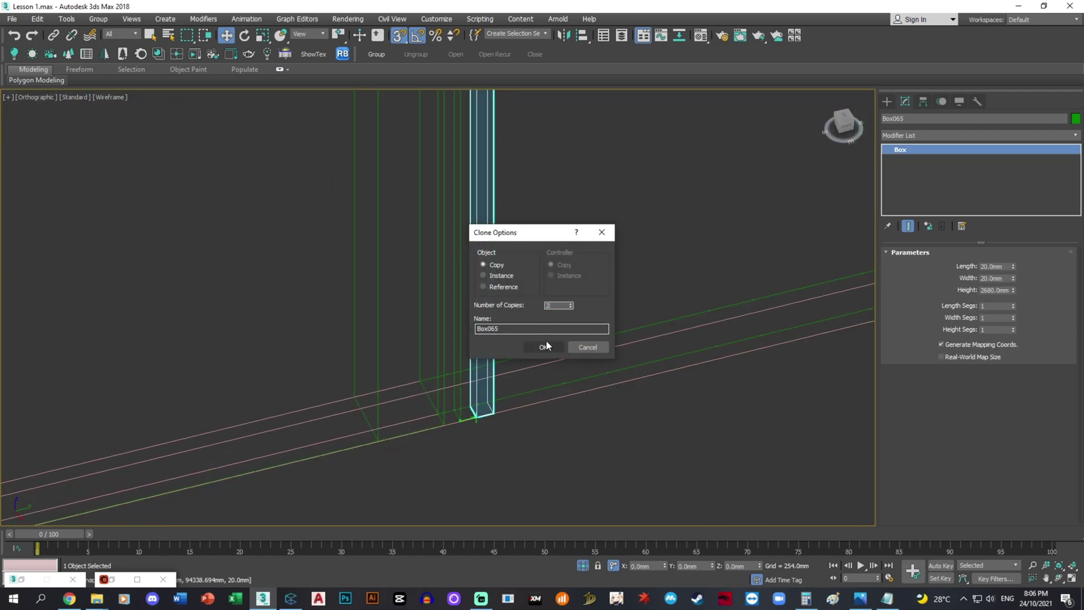
click(552, 346)
Step: Clone the first slat repeatedly with one-slat gaps to fill the width of the middle section
click(487, 420)
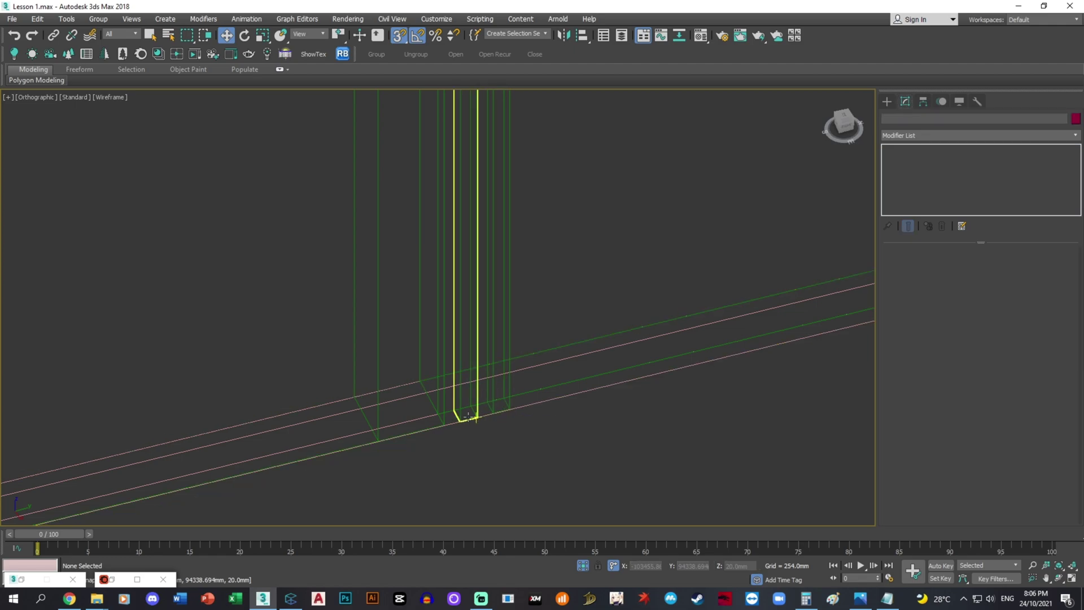
click(464, 418)
shift+drag(463, 418, 499, 414)
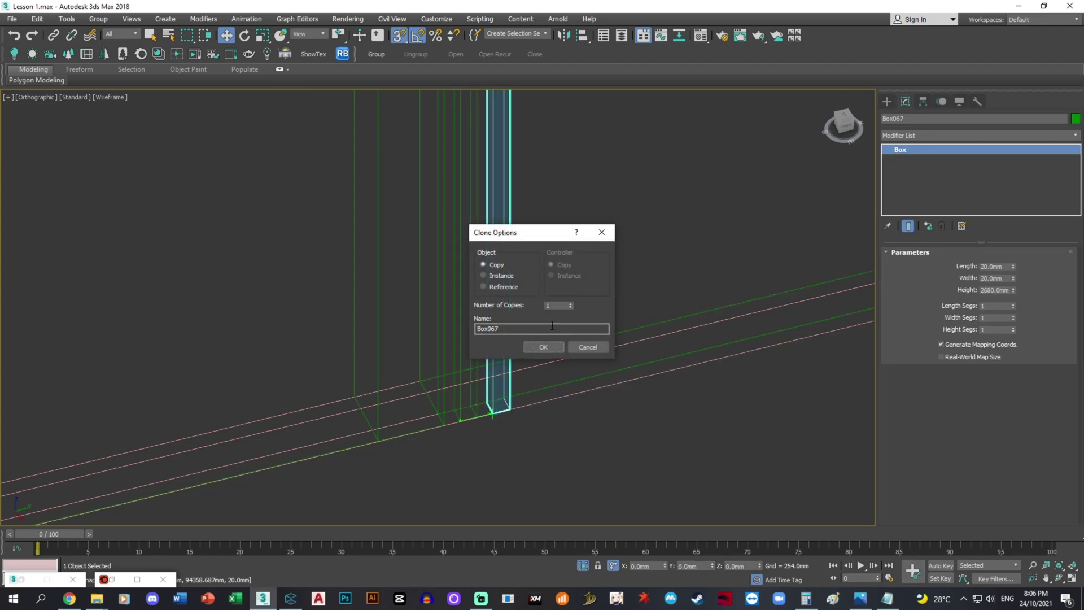
click(552, 304)
click(543, 347)
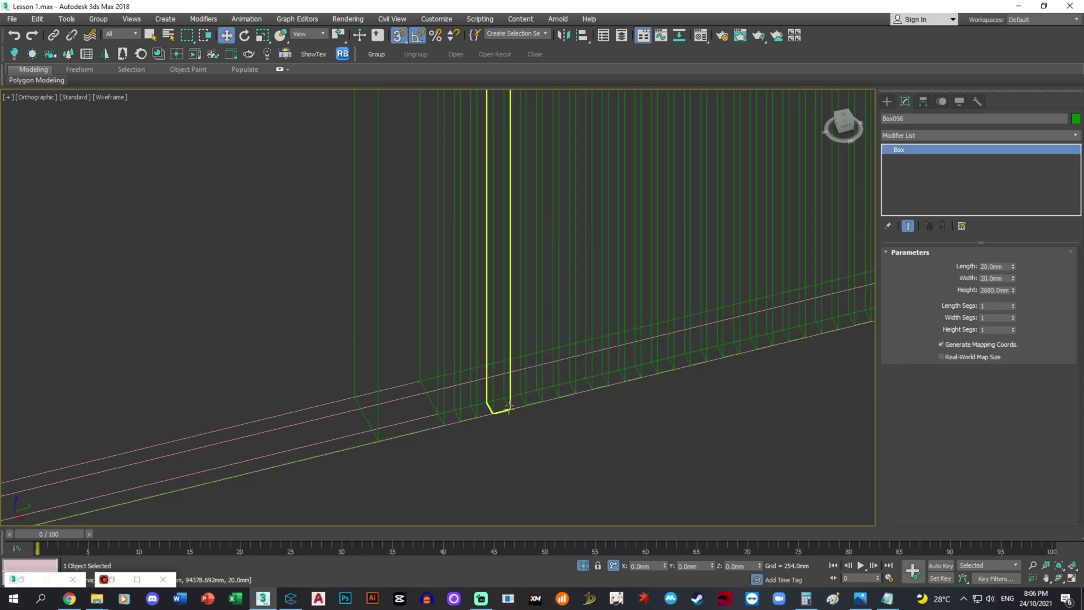
Step: Delete the surplus slats that extend past the middle section into the outer end panel
click(514, 413)
scroll(508, 405, down, 5)
middle_drag(626, 380, 488, 406)
scroll(408, 438, down, 2)
scroll(587, 368, up, 4)
drag(600, 367, 469, 354)
key(Delete)
key(Delete)
click(466, 409)
key(Delete)
Step: Select all the remaining slats and apply an FFD 2x2x2 modifier to them
scroll(460, 441, up, 2)
middle_drag(460, 440, 456, 430)
drag(446, 380, 120, 315)
scroll(148, 315, down, 4)
middle_drag(148, 316, 483, 361)
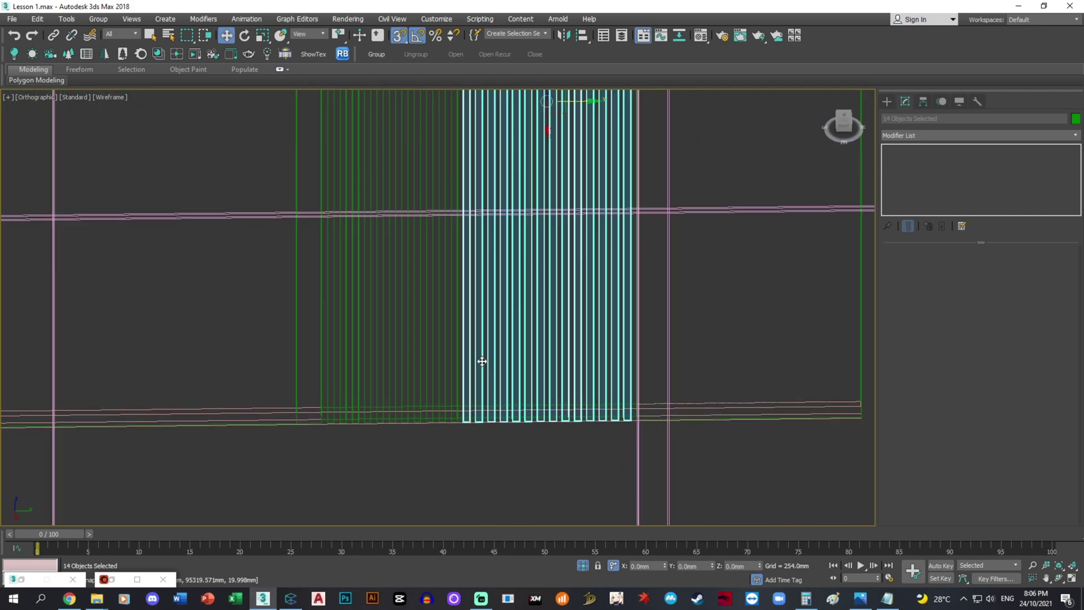
scroll(481, 362, up, 3)
ctrl+drag(78, 353, 39, 337)
scroll(101, 332, down, 2)
middle_drag(101, 332, 249, 299)
alt+middle_drag(195, 356, 206, 385)
scroll(206, 384, down, 2)
scroll(205, 385, down, 1)
scroll(511, 393, up, 5)
click(1075, 135)
key(f)
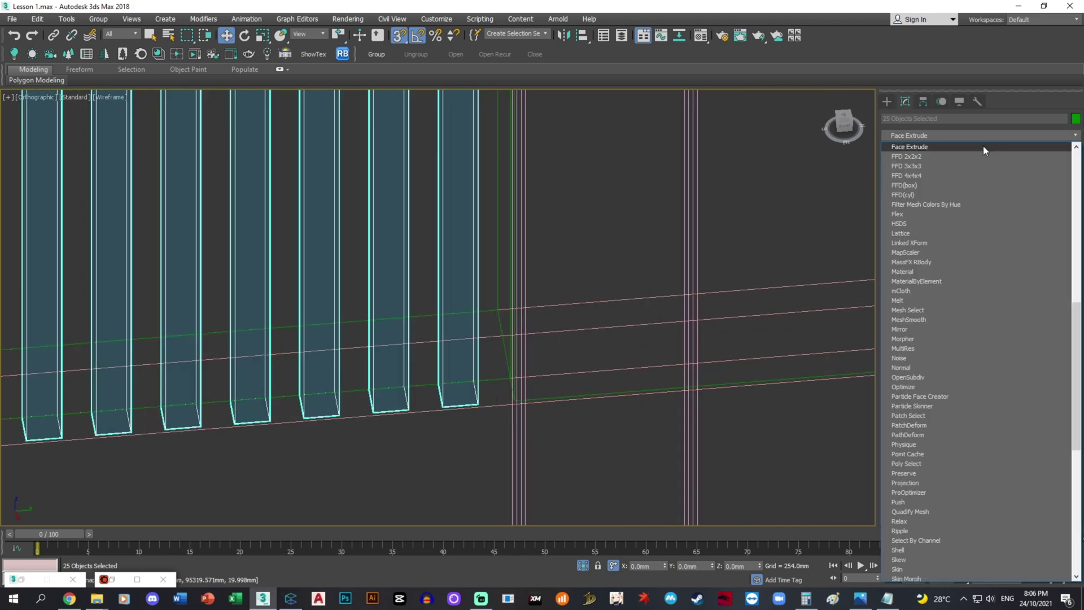
click(933, 155)
Step: Stretch the slat group by moving its outer-side FFD control points to the edge of the end panel
click(929, 159)
scroll(537, 384, down, 8)
scroll(555, 363, down, 3)
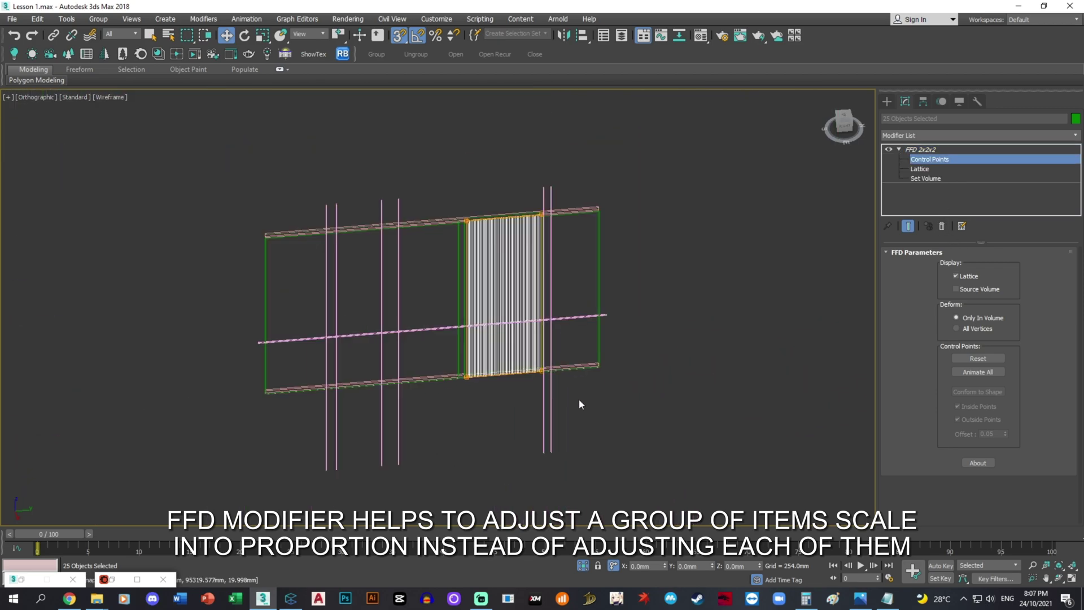
drag(579, 398, 522, 195)
scroll(540, 370, up, 6)
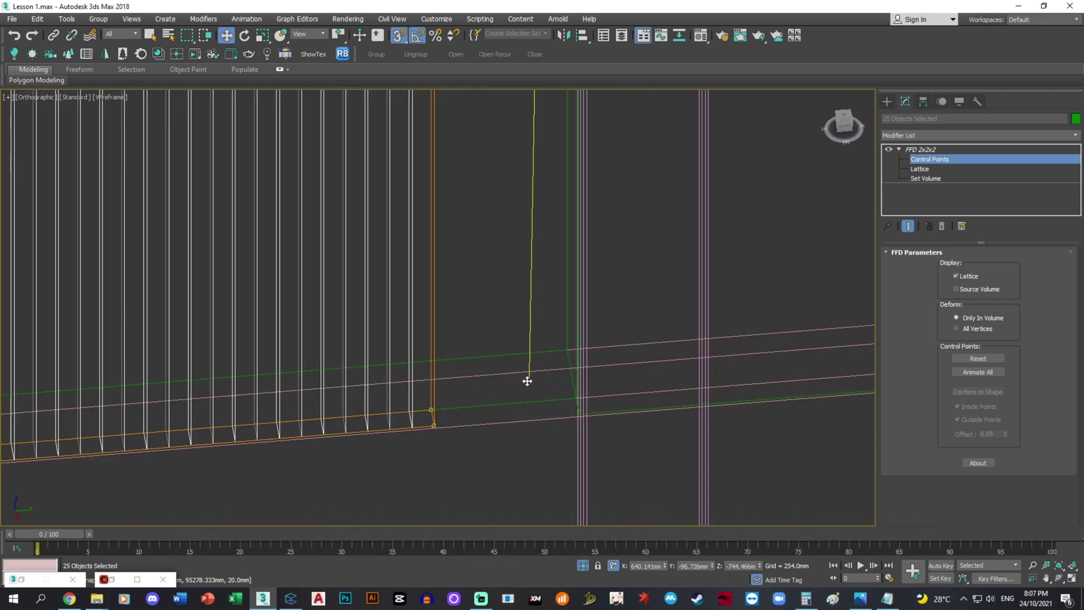
drag(604, 426, 601, 428)
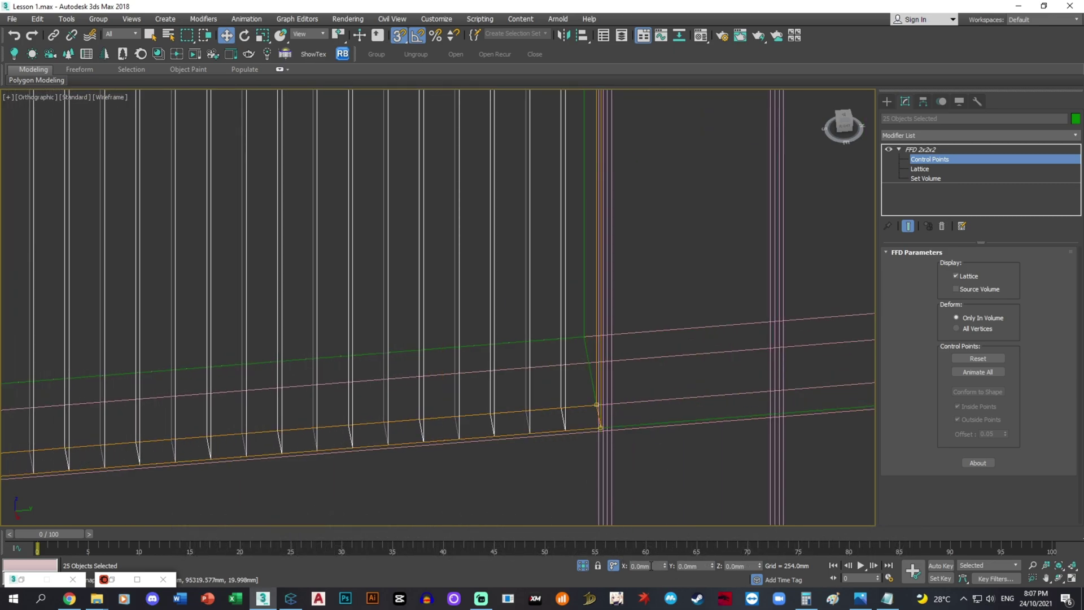
Step: Offset the outer FFD control points back along Y to leave a small gap before the end panel
scroll(626, 371, down, 6)
click(696, 566)
text(-2)
key(Return)
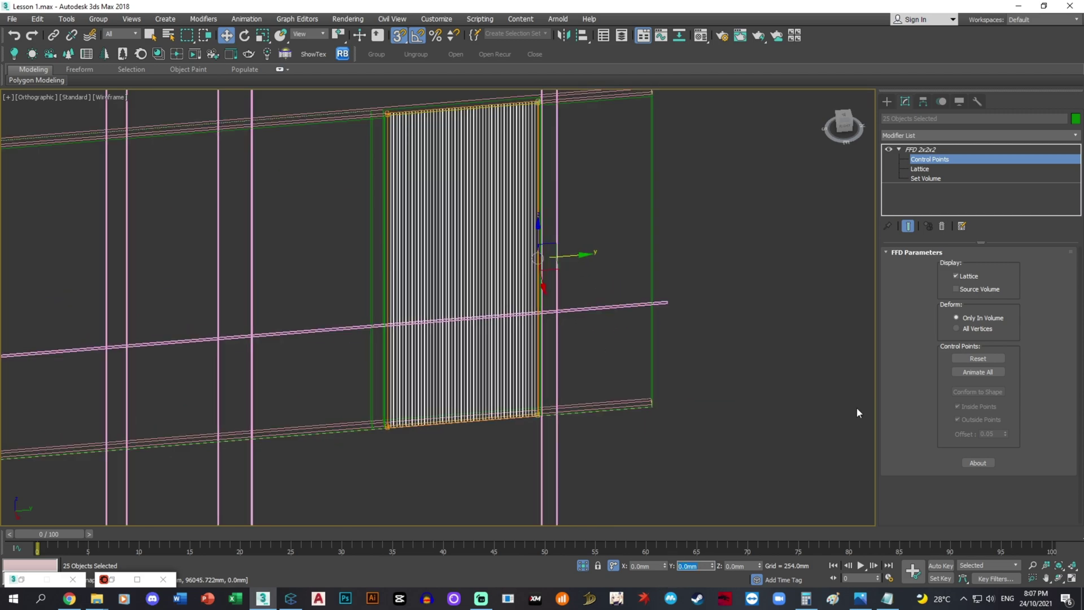
click(958, 158)
scroll(581, 381, up, 7)
key(F3)
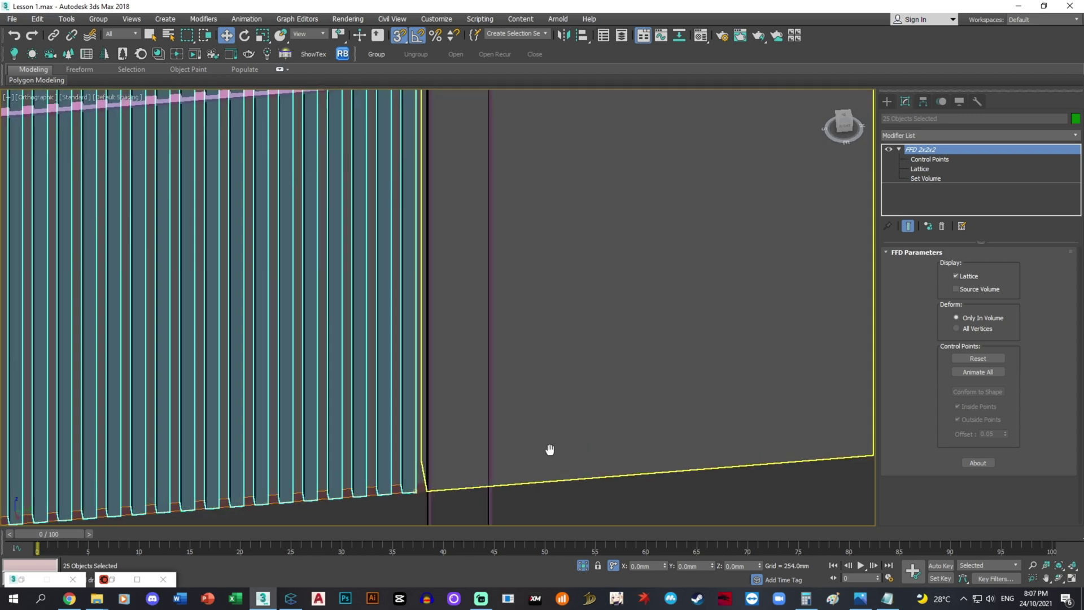
middle_drag(551, 447, 577, 396)
scroll(577, 396, down, 6)
Step: Delete the vertical groove cutter nearest the slats at the edge of the end panel
click(615, 469)
scroll(532, 415, up, 2)
click(534, 451)
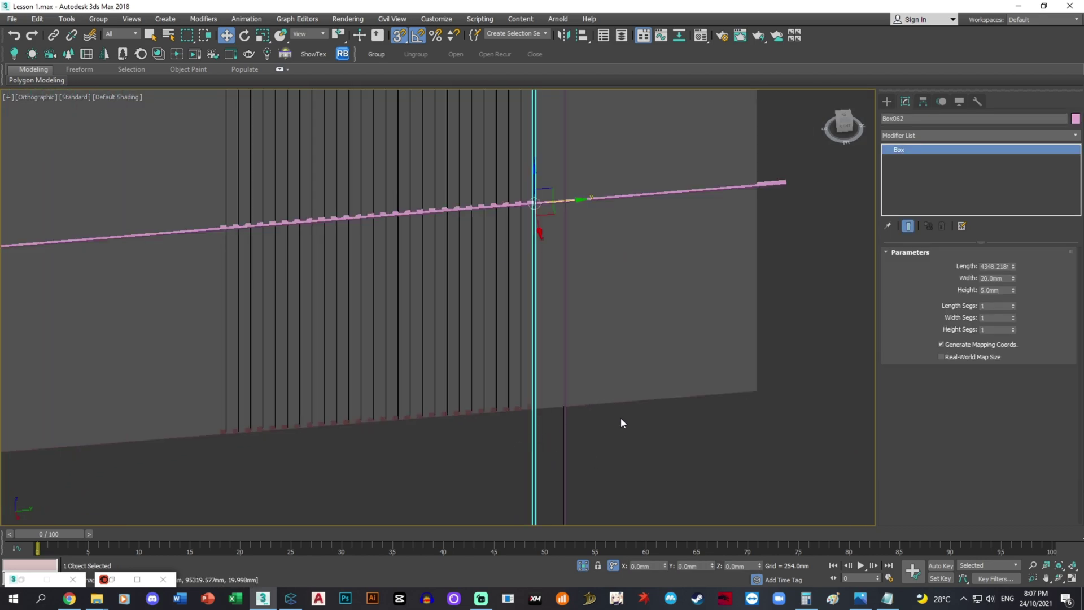
scroll(650, 395, down, 2)
key(Delete)
middle_drag(607, 331, 565, 370)
scroll(571, 368, down, 3)
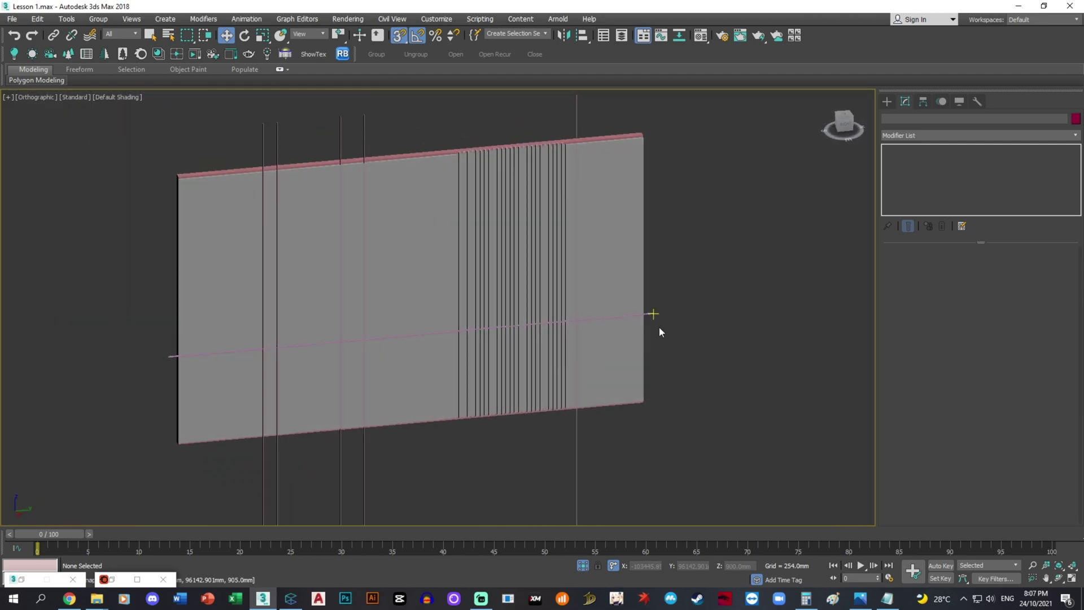
Step: Make two in-place copies of the horizontal groove cutter
click(648, 304)
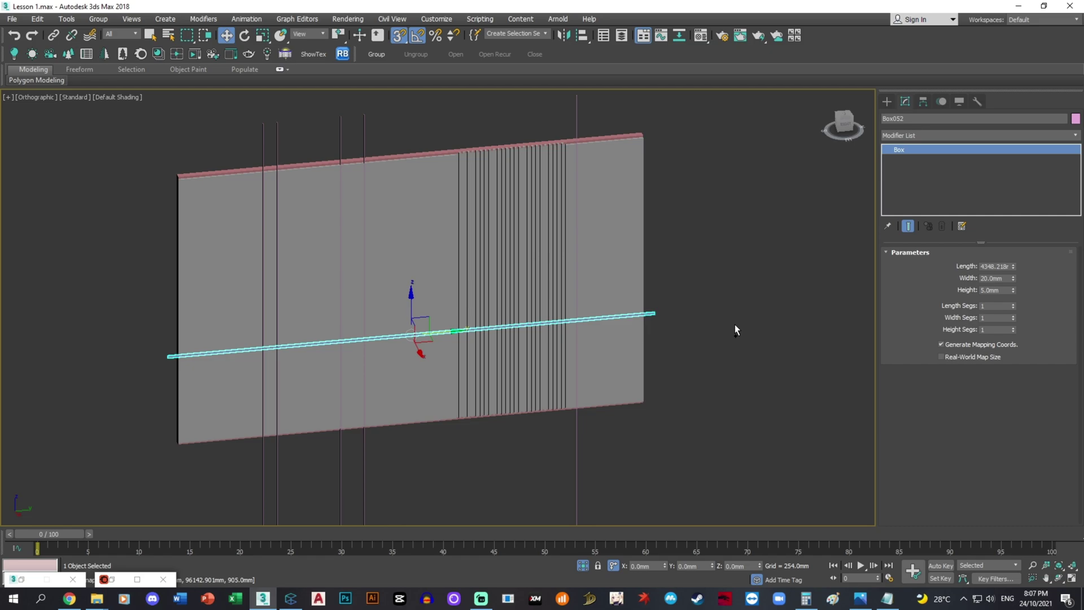
key(ctrl+v)
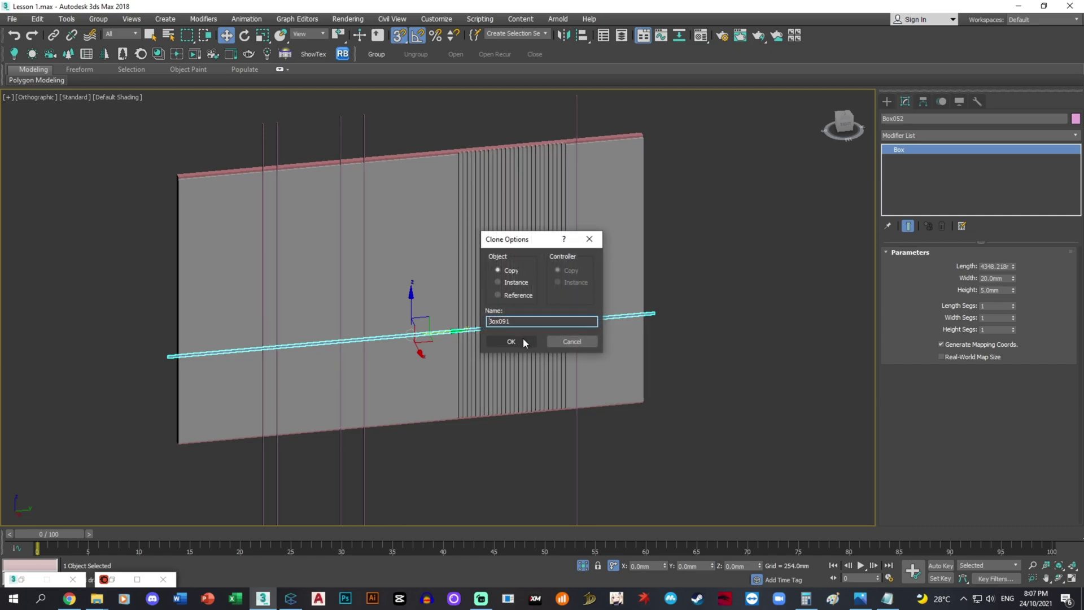
click(515, 341)
key(ctrl+v)
click(521, 340)
Step: Try to move the outer end panel along Y and undo the move
click(611, 230)
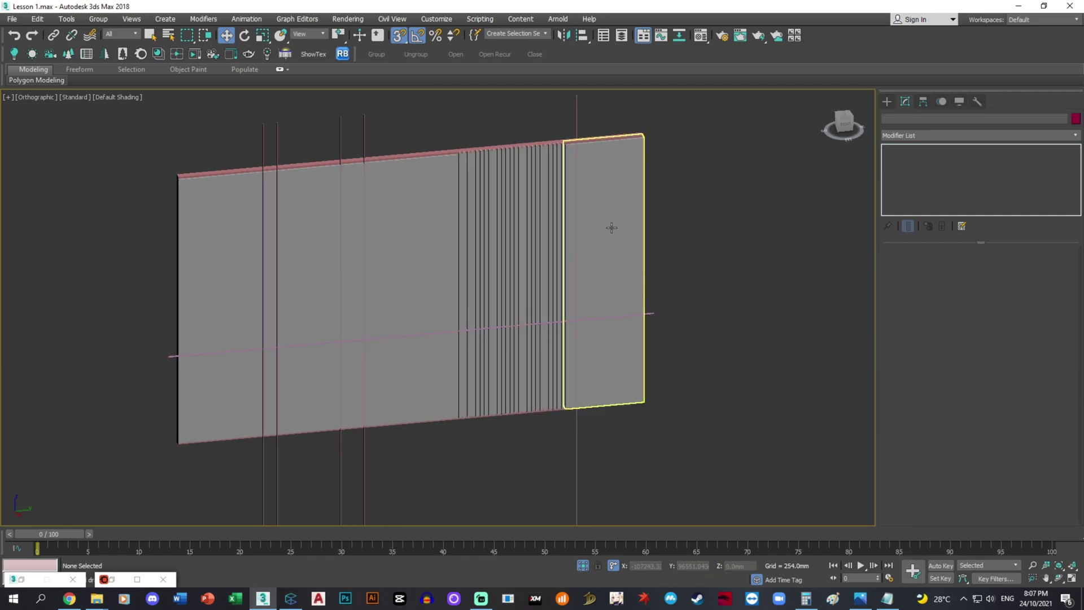
drag(612, 230, 796, 223)
key(ctrl+z)
Step: Subtract the vertical and horizontal groove cutters from the outer end panel with ProBoolean
click(886, 102)
click(954, 135)
click(908, 167)
click(951, 228)
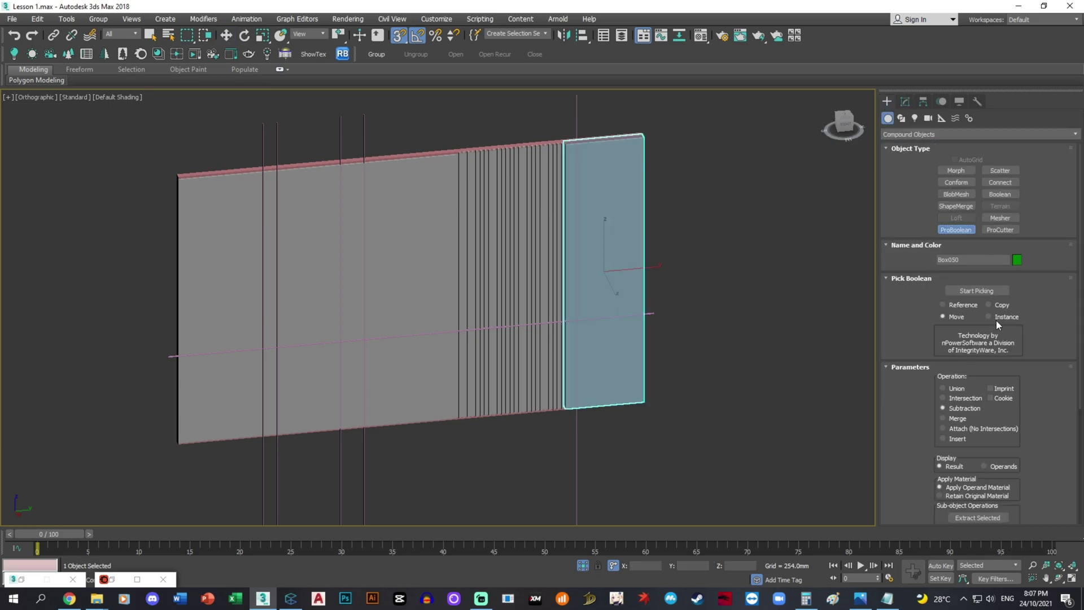
click(991, 291)
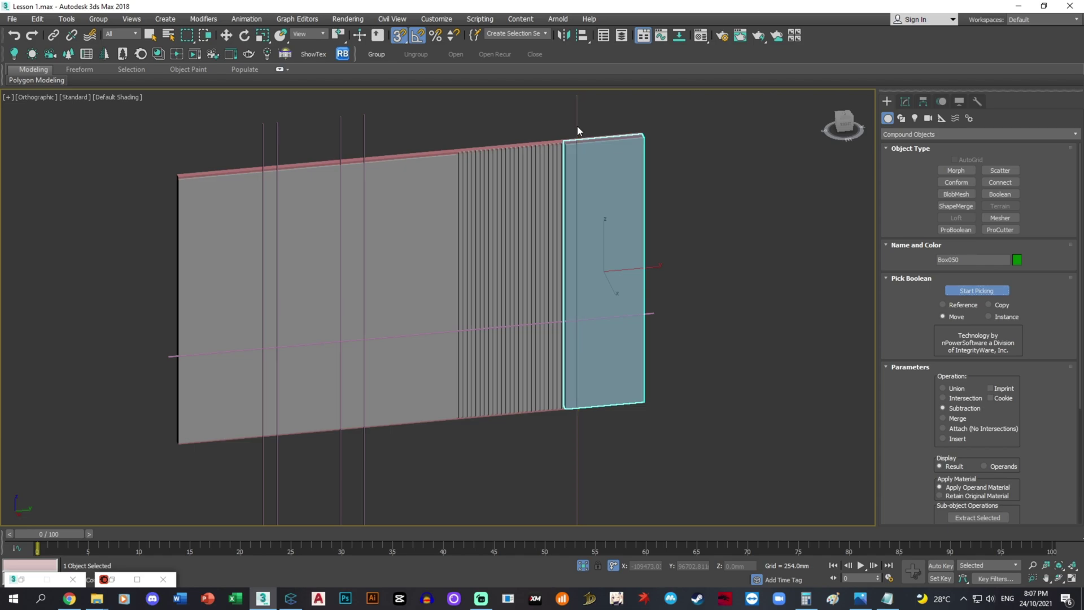
middle_drag(582, 136, 601, 167)
scroll(602, 167, up, 3)
scroll(617, 326, down, 5)
scroll(626, 255, up, 8)
key(F3)
scroll(658, 342, down, 5)
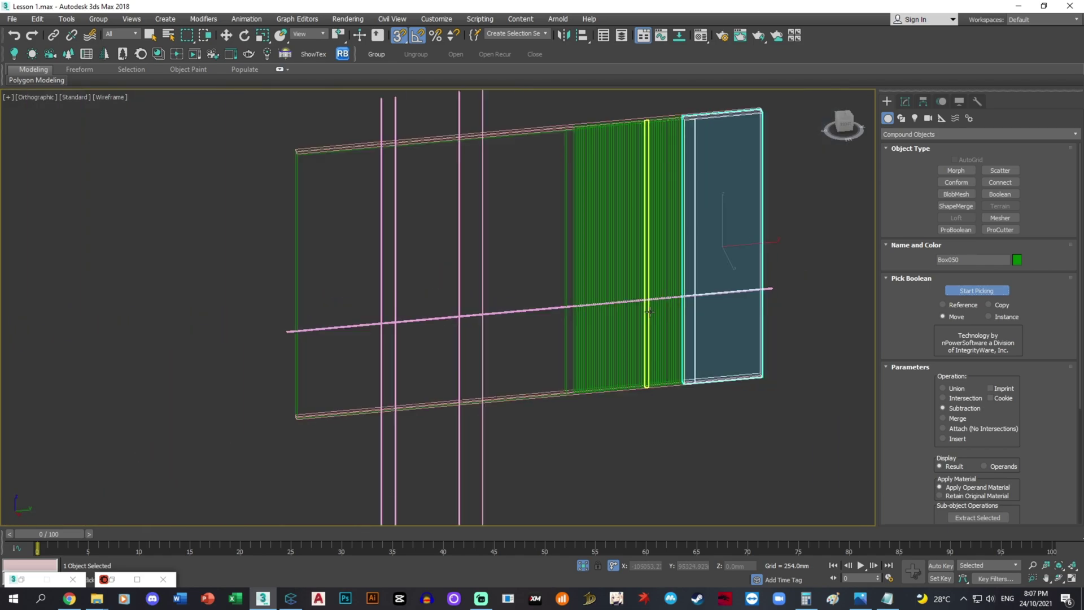
key(w)
key(F3)
Step: Subtract the four vertical cutters and one horizontal cutter from the wide panel with ProBoolean
scroll(571, 144, up, 6)
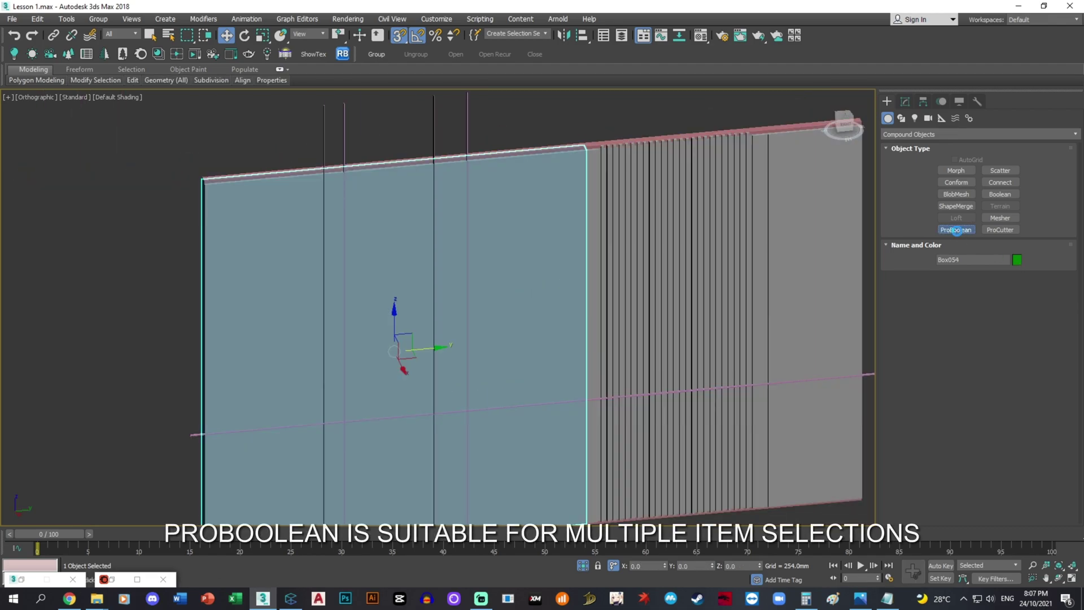
click(955, 229)
click(976, 291)
scroll(648, 291, down, 3)
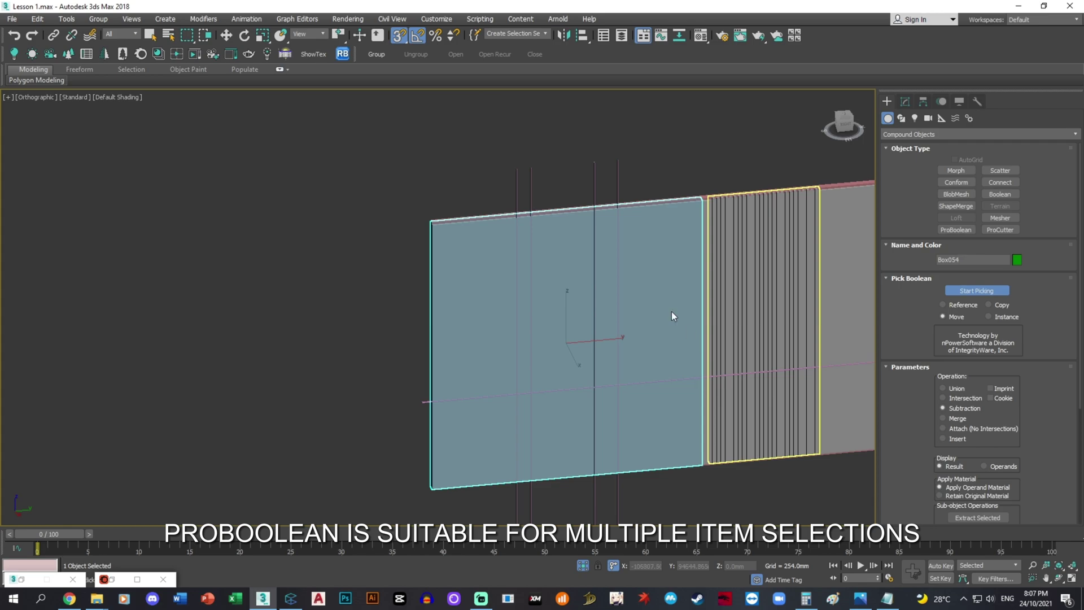
key(F3)
click(593, 199)
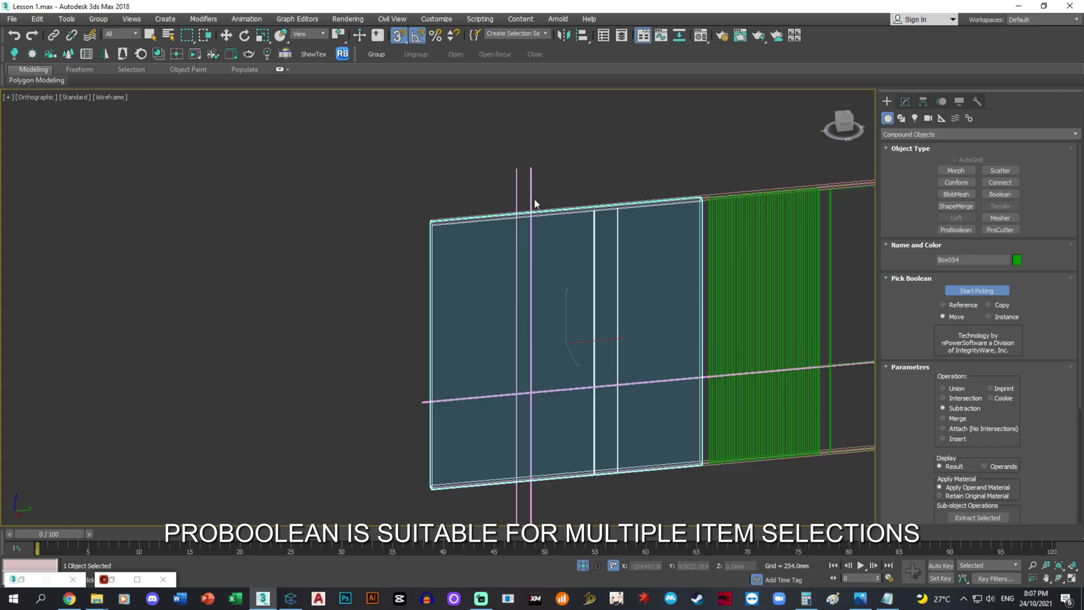
click(517, 205)
scroll(585, 343, up, 5)
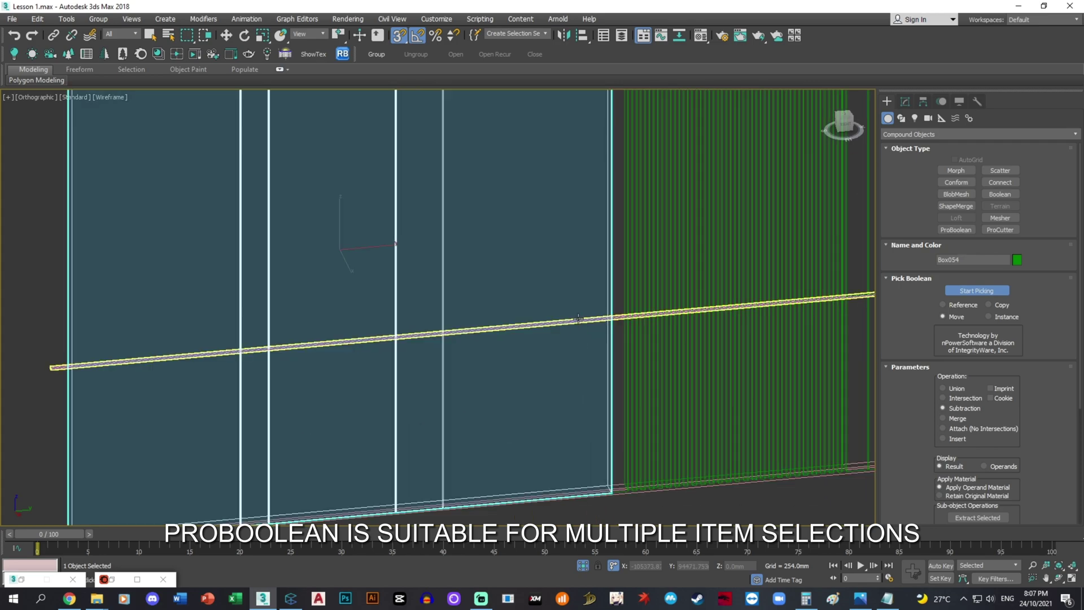
key(w)
Step: Delete the leftover horizontal groove cutter
click(562, 321)
middle_drag(664, 341, 492, 343)
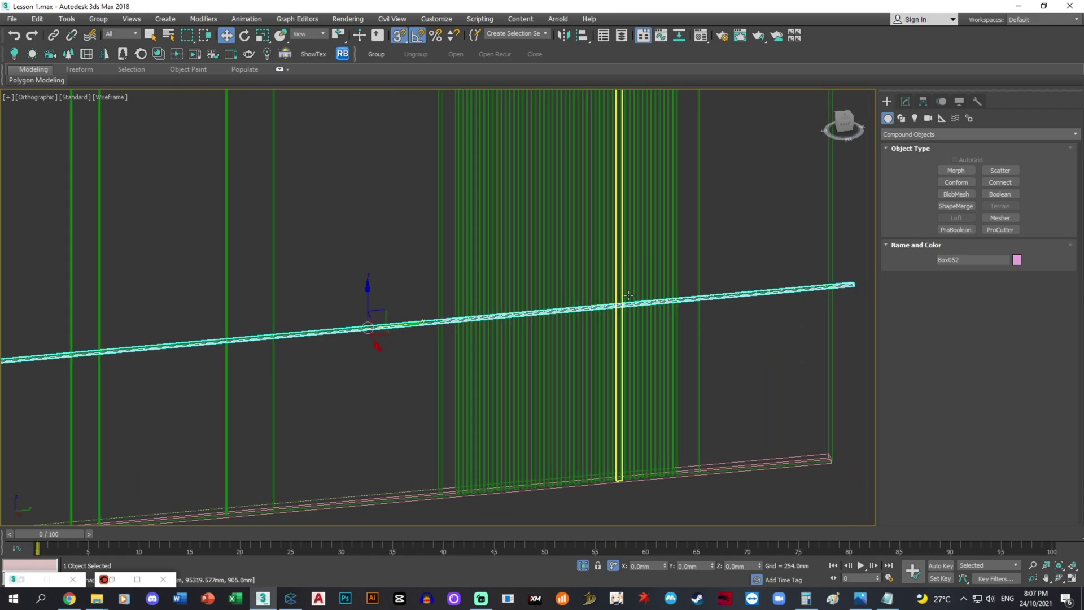
key(Delete)
middle_drag(683, 316, 649, 322)
scroll(430, 385, down, 2)
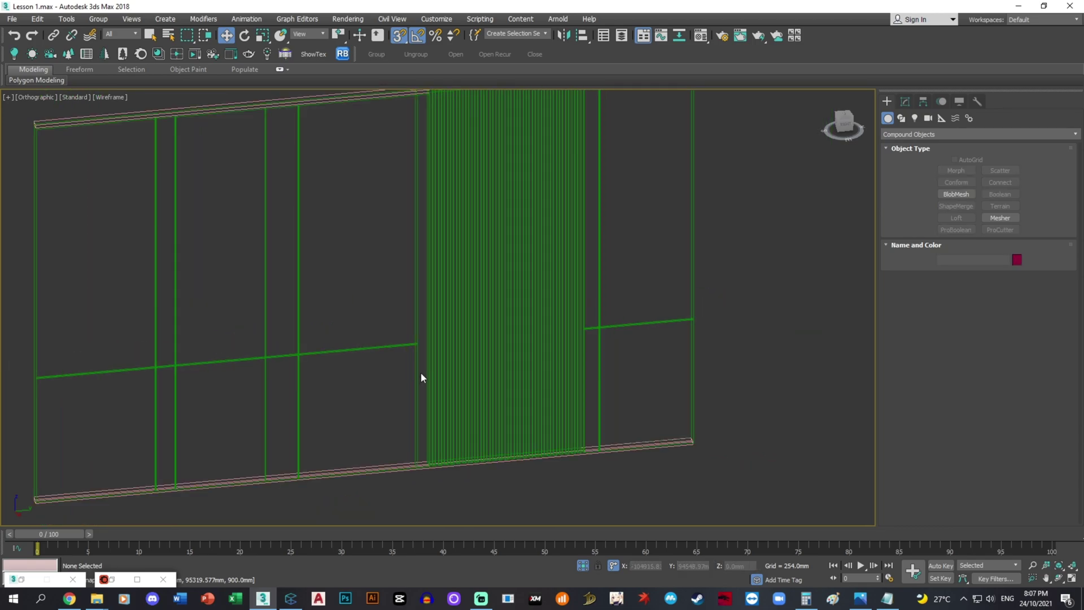
Step: Subtract the remaining horizontal cutter from the narrow panel beside the slats with ProBoolean
click(421, 349)
key(F3)
click(426, 329)
drag(453, 332, 539, 319)
right_click(539, 319)
click(956, 230)
click(977, 290)
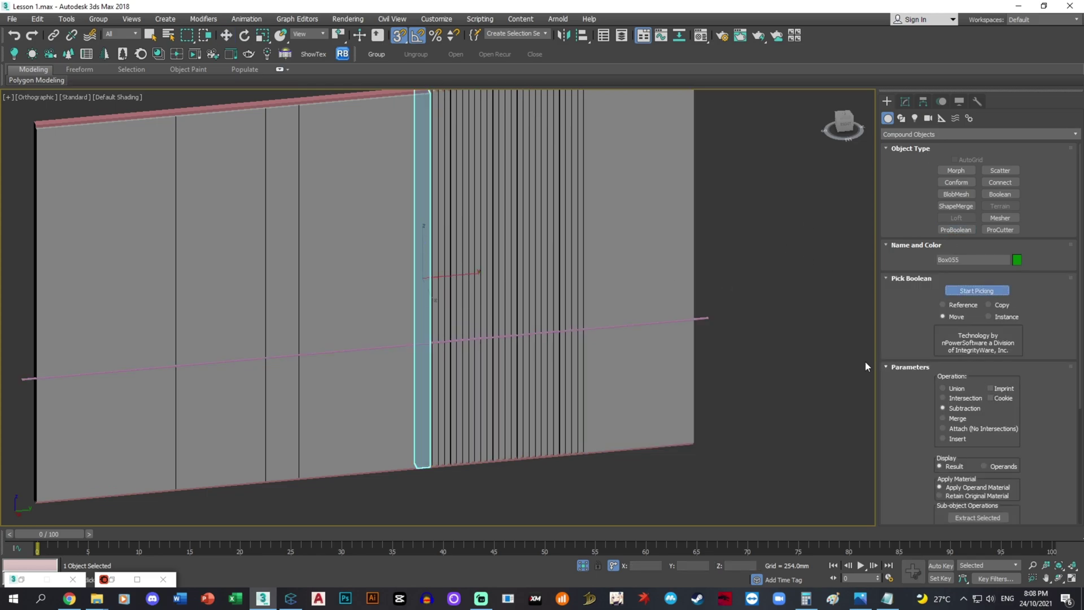
key(F3)
click(399, 346)
key(w)
key(F3)
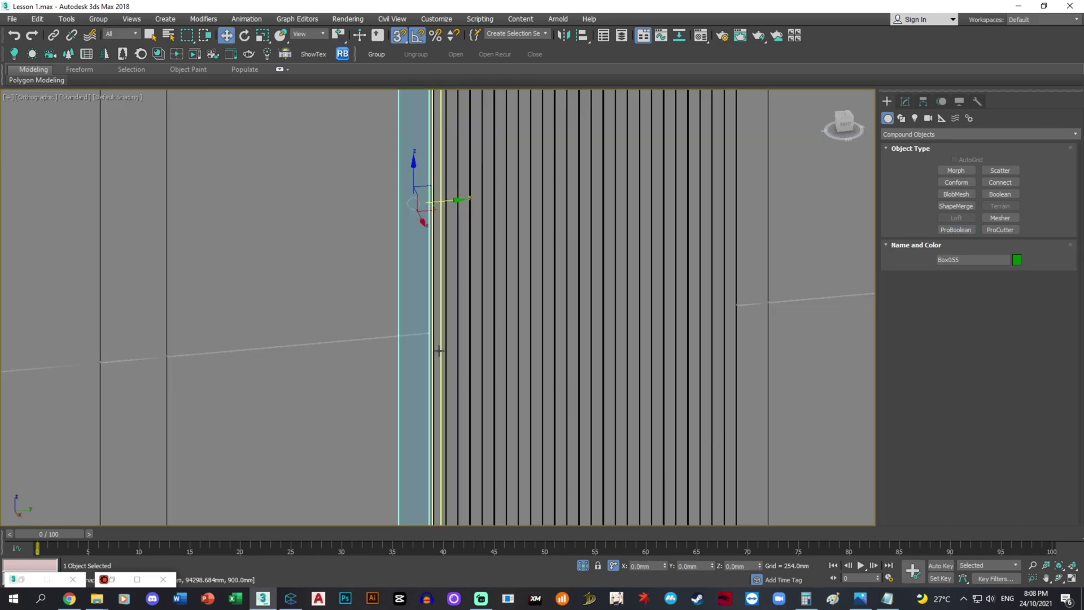
Step: Select all the slats in the Right wireframe view and add an Edit Poly modifier to them
alt+middle_drag(569, 363, 611, 254)
click(843, 123)
key(F3)
scroll(611, 254, up, 4)
drag(598, 297, 300, 277)
click(905, 102)
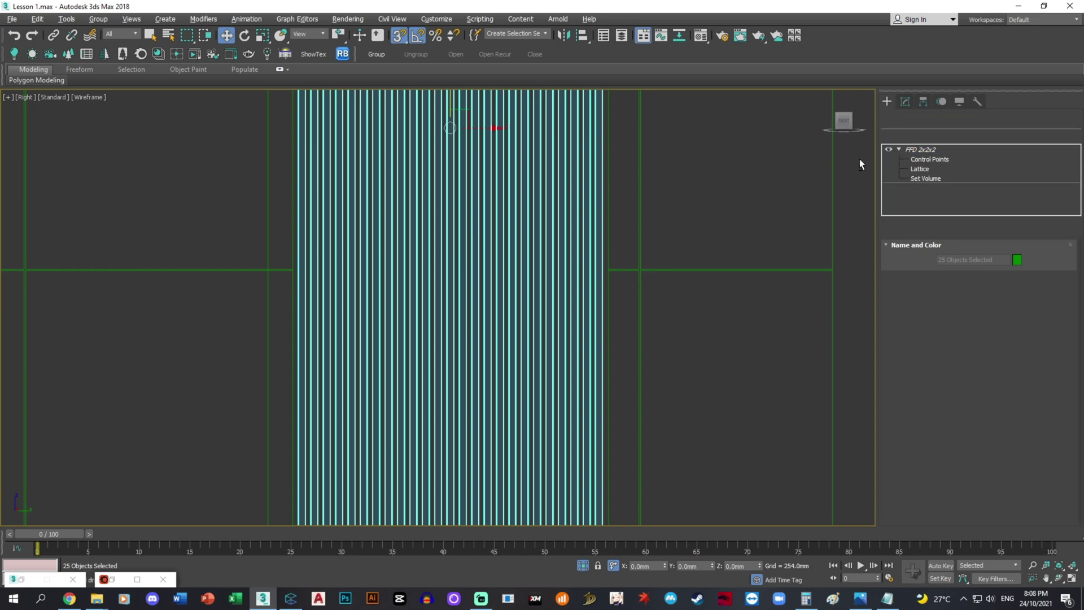
scroll(602, 258, down, 4)
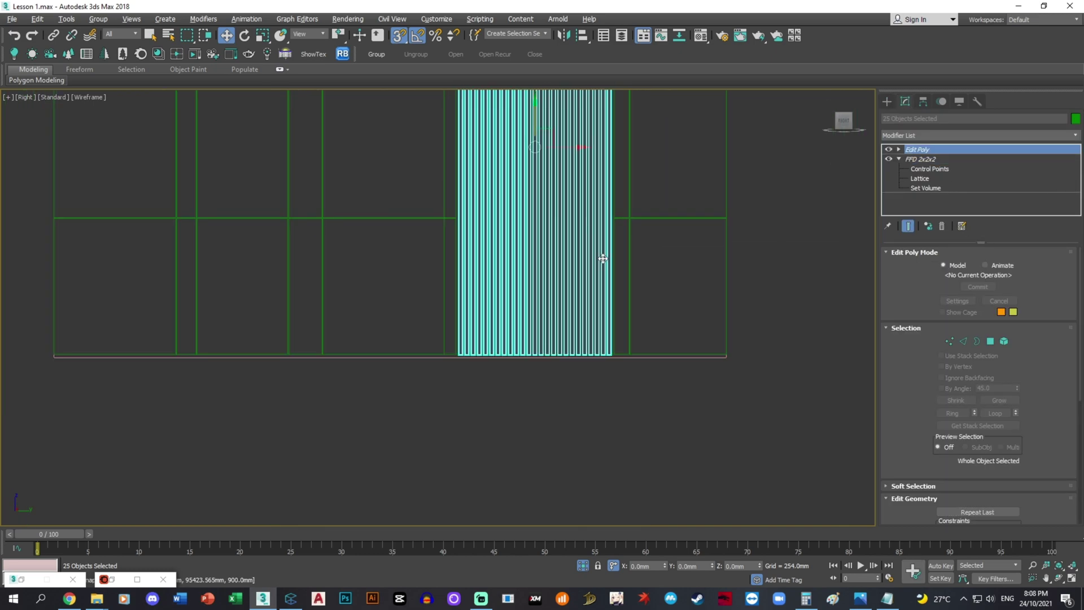
Step: Raise the bottom vertices of all slats to the level of the horizontal groove
click(949, 341)
drag(536, 317, 600, 222)
scroll(631, 216, up, 12)
scroll(630, 241, down, 7)
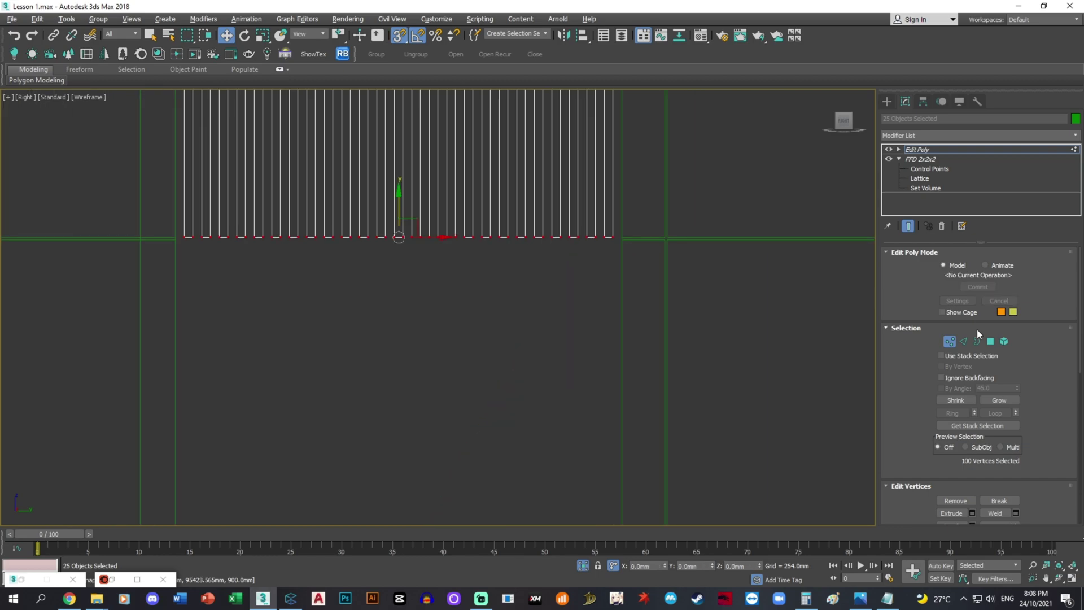
click(949, 341)
Step: Copy the shortened slats downward and align the copies' top ends with the lower edge of the groove
scroll(590, 307, down, 10)
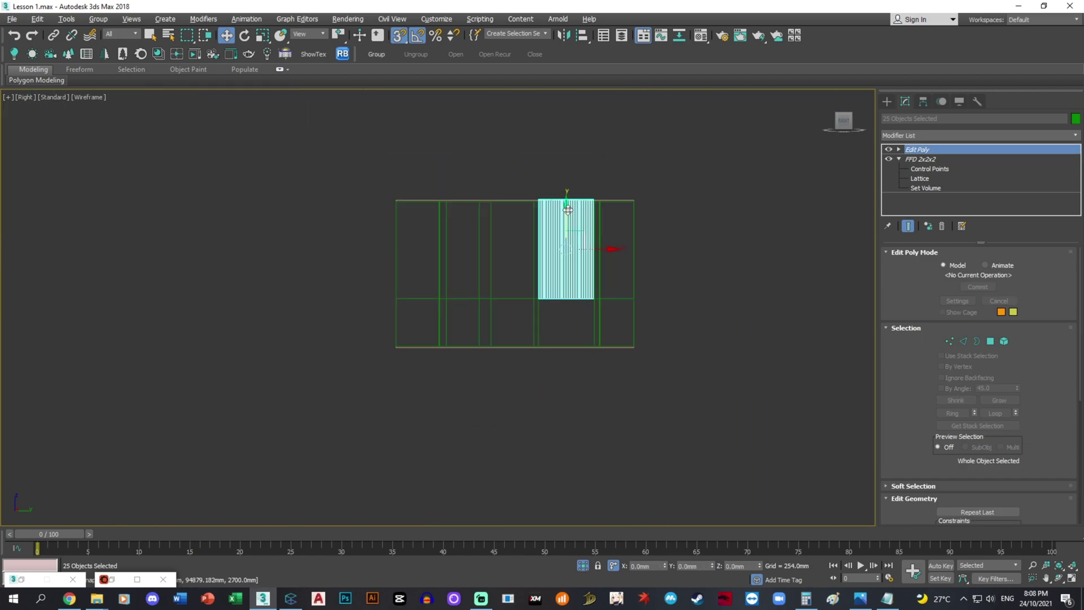
shift+drag(568, 210, 568, 288)
click(545, 347)
scroll(590, 289, up, 3)
scroll(592, 294, up, 8)
drag(613, 236, 715, 285)
scroll(694, 299, down, 6)
Step: Move the bottom vertices of the copied slats up to the top of the bottom strip
click(949, 341)
scroll(603, 270, down, 6)
middle_drag(658, 417, 646, 332)
scroll(646, 332, down, 3)
drag(684, 412, 483, 338)
drag(581, 327, 688, 307)
scroll(618, 299, up, 12)
scroll(687, 310, down, 3)
mouse_move(658, 332)
alt+middle_down()
mouse_move(694, 350)
mouse_move(639, 391)
mouse_move(757, 366)
alt+middle_up()
key(F3)
click(949, 342)
Step: Compare the modelled bed wall with the reference bedroom image
click(699, 373)
scroll(698, 374, down, 4)
click(866, 601)
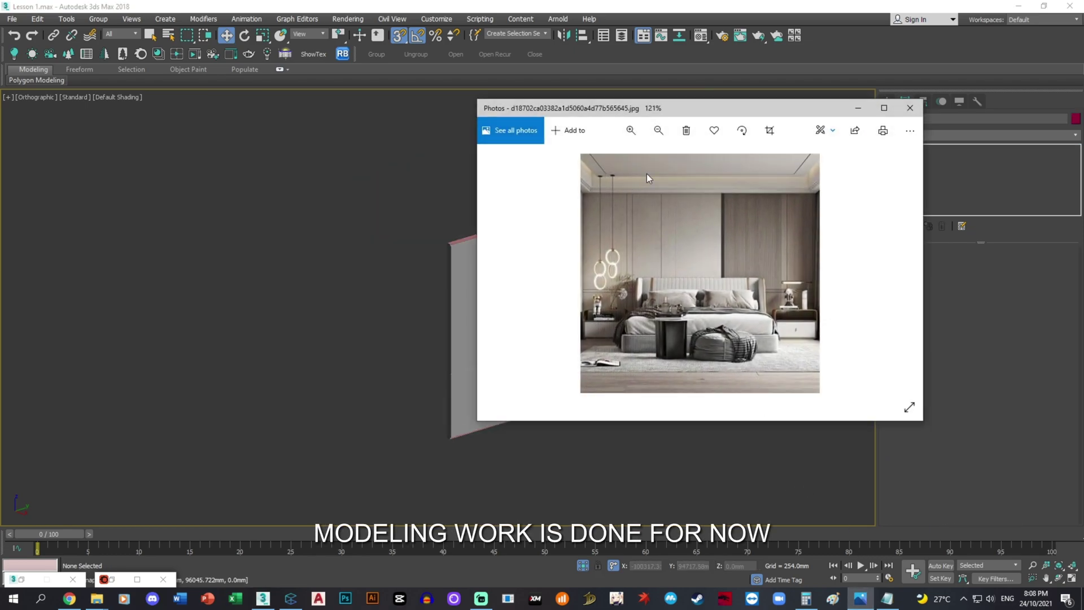
click(858, 108)
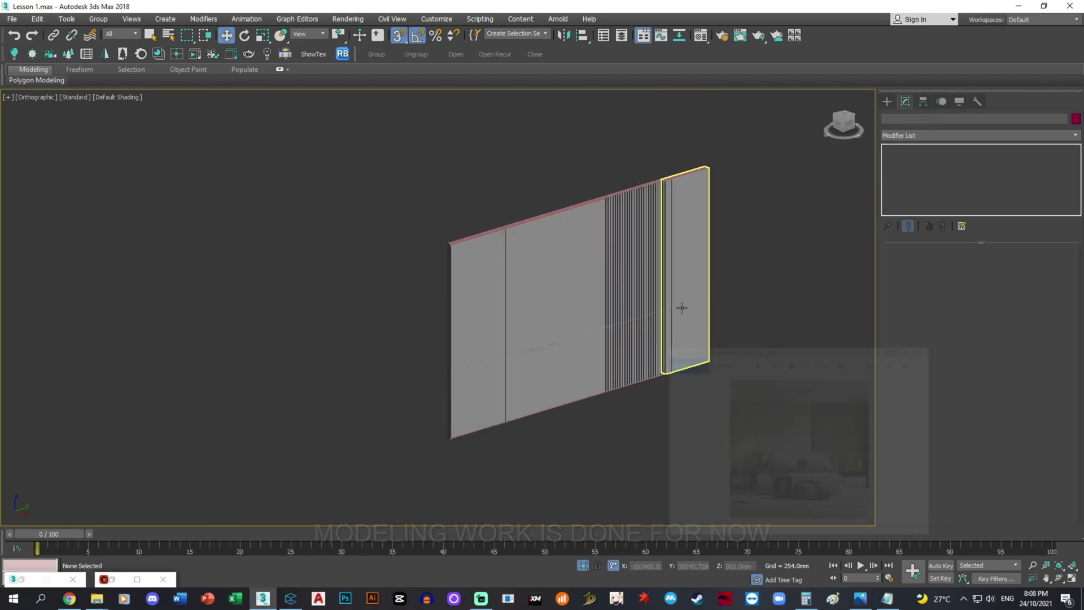
Step: Select all the wall objects, choose the empty sixth material slot and open the Corona Material Library
scroll(682, 307, up, 2)
drag(269, 148, 269, 148)
key(m)
click(1025, 100)
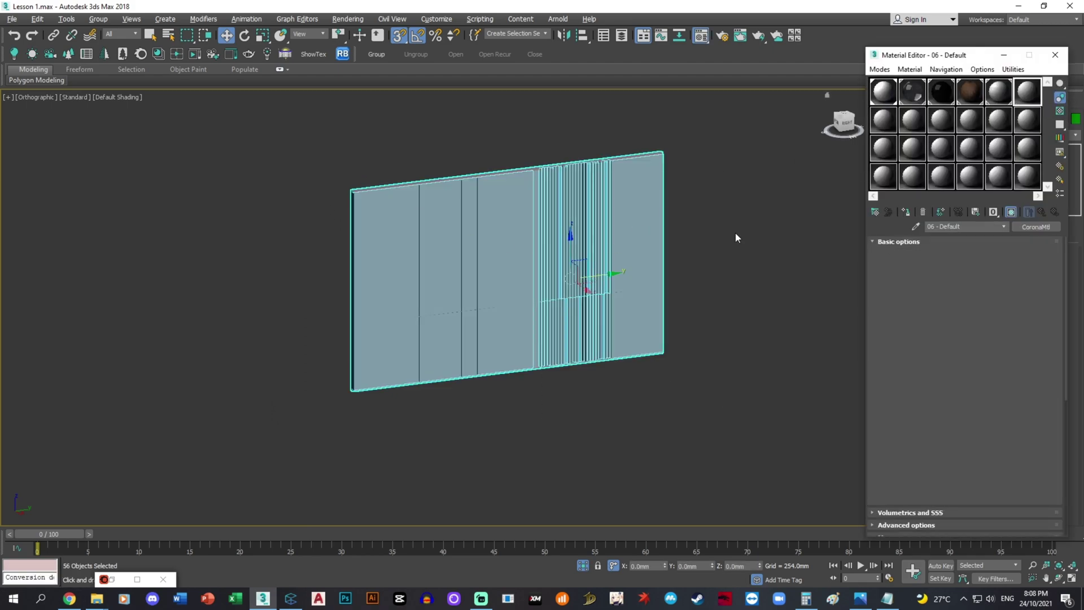
click(152, 58)
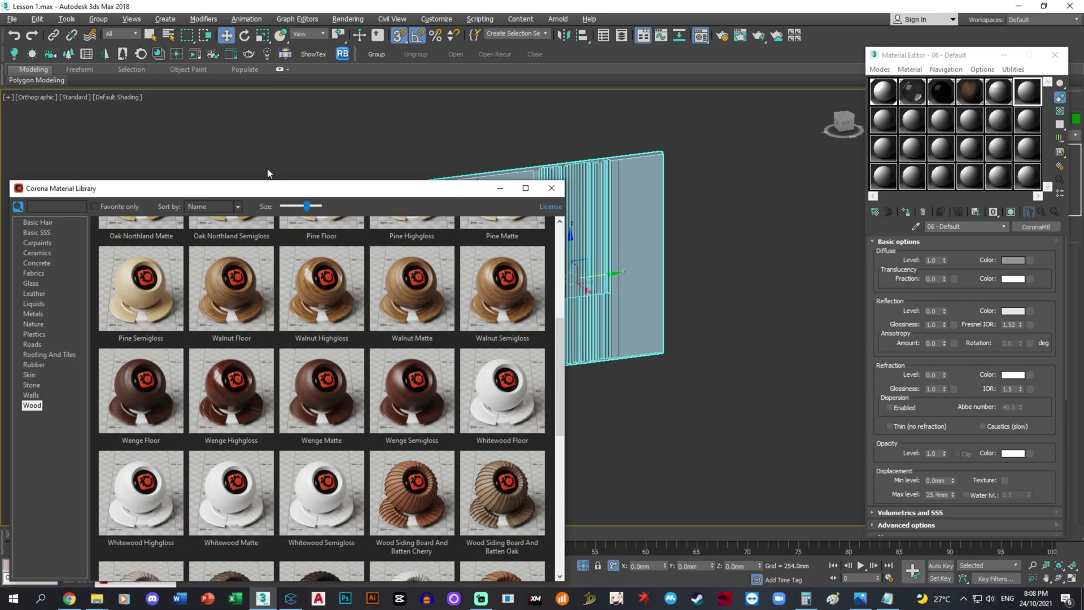
Step: Load the Cherry Matte wood material from the Corona library into the slot and assign it to the selected wall objects
scroll(385, 308, up, 1)
scroll(409, 314, up, 3)
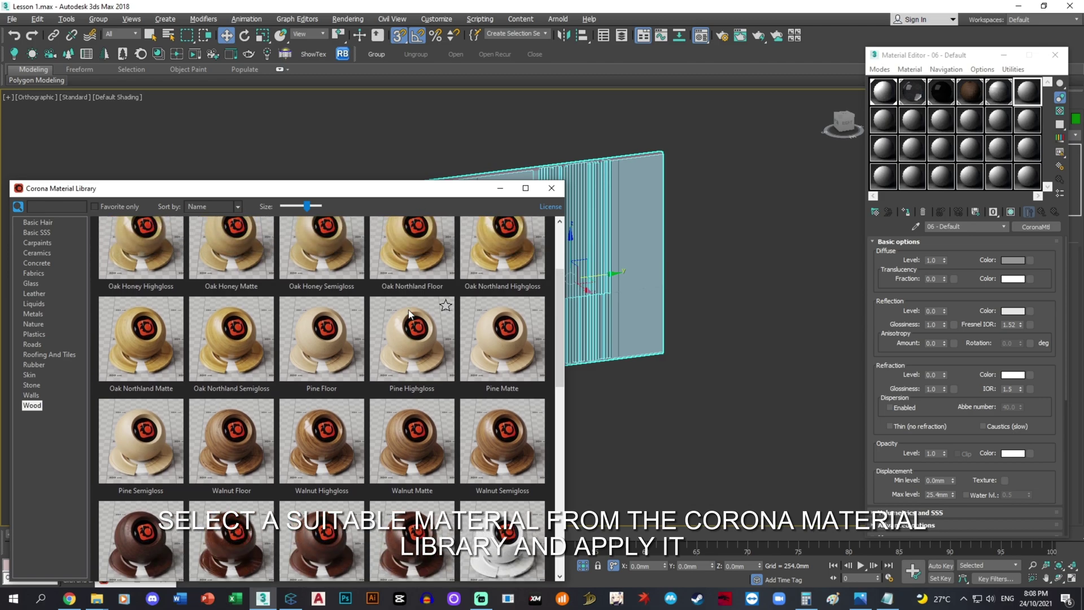
scroll(420, 305, up, 1)
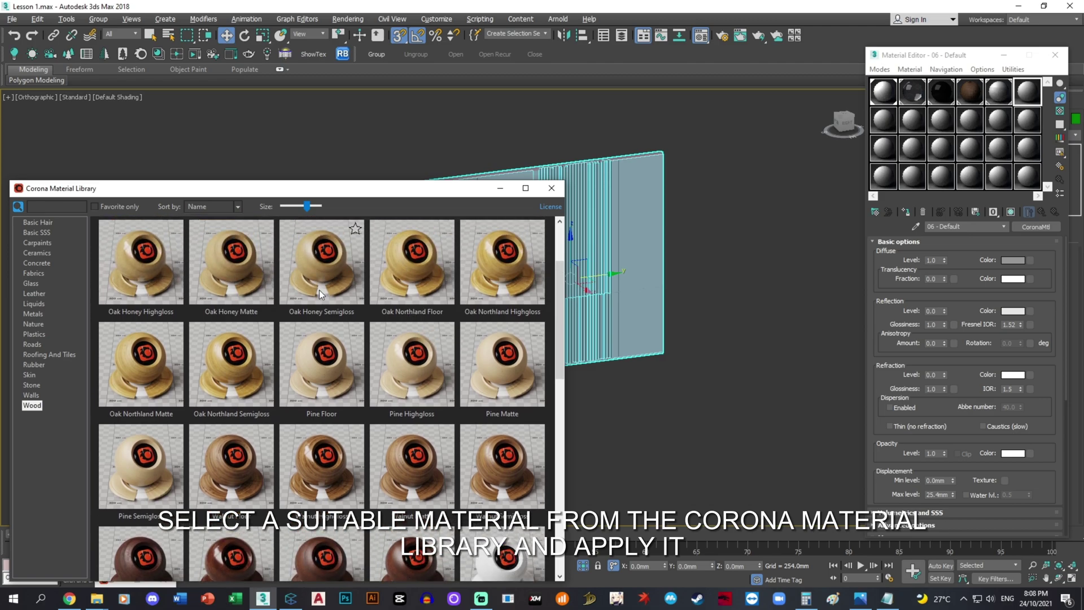
scroll(235, 299, up, 2)
scroll(244, 306, up, 1)
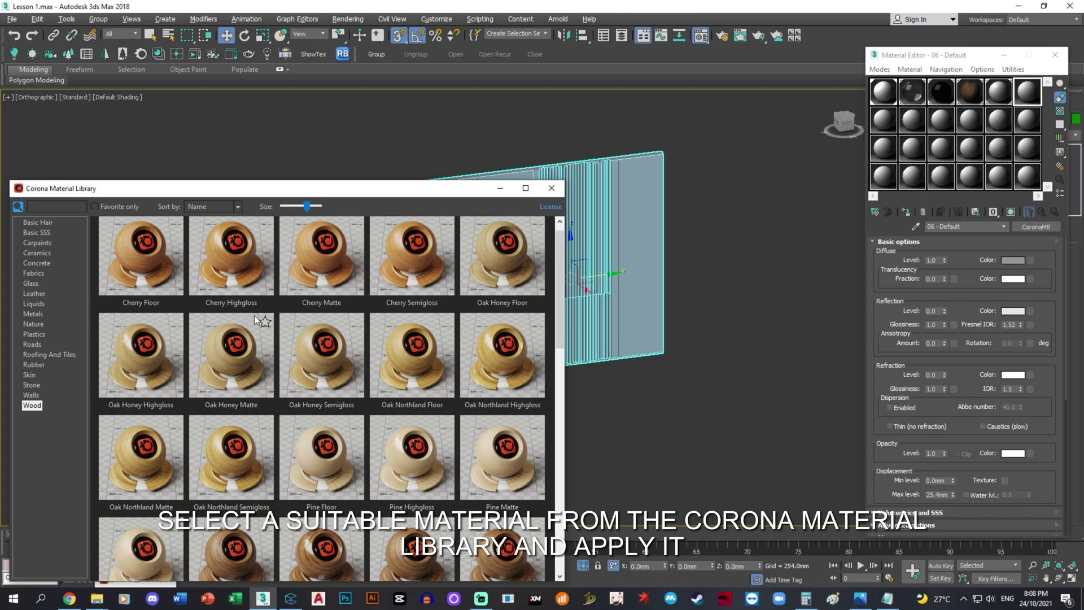
click(323, 261)
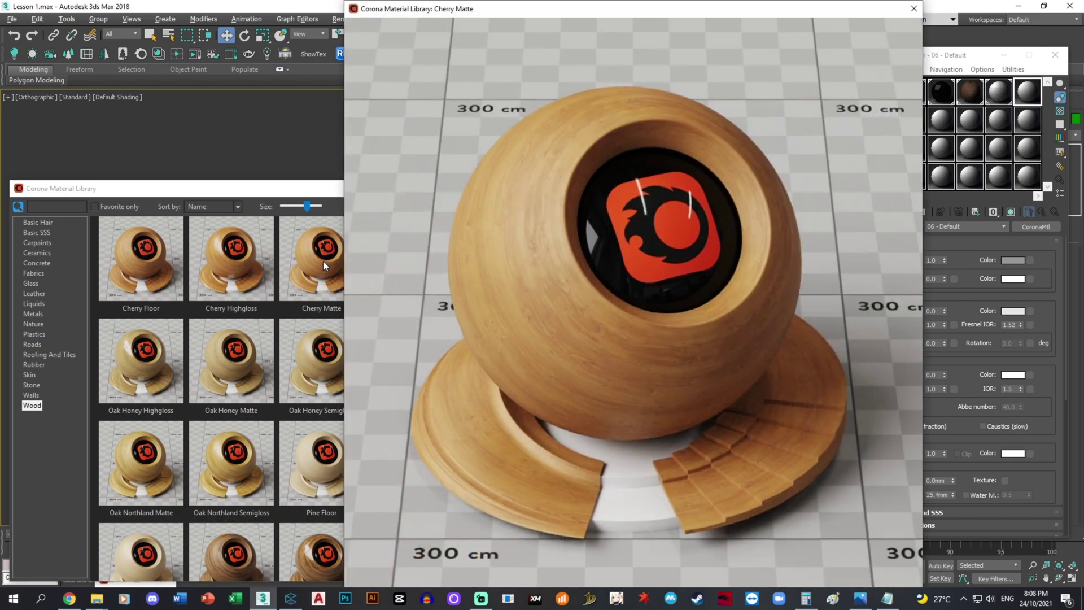
click(913, 9)
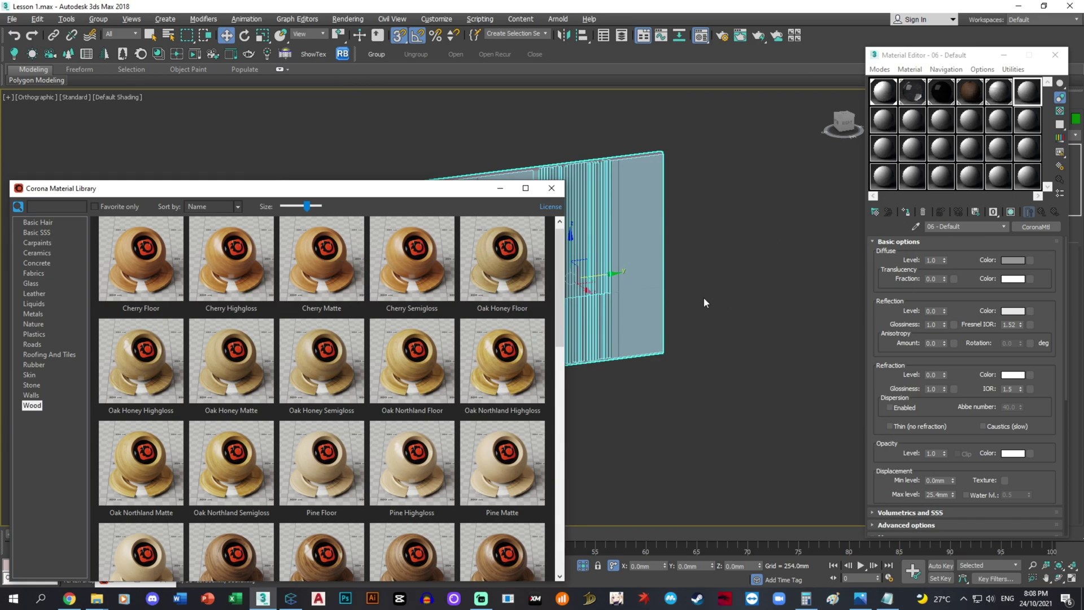
click(500, 190)
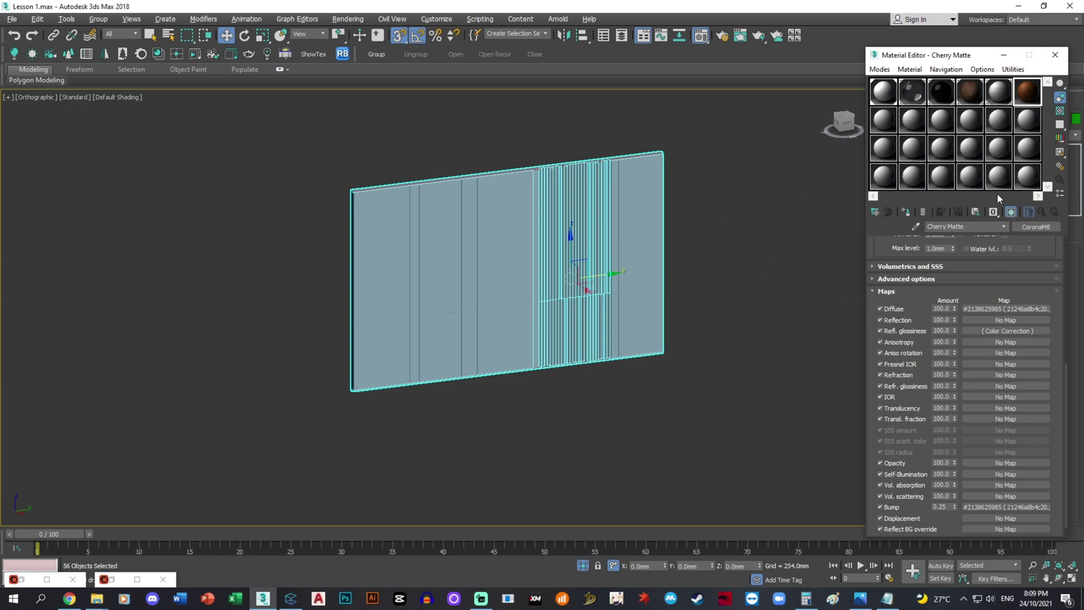
click(907, 212)
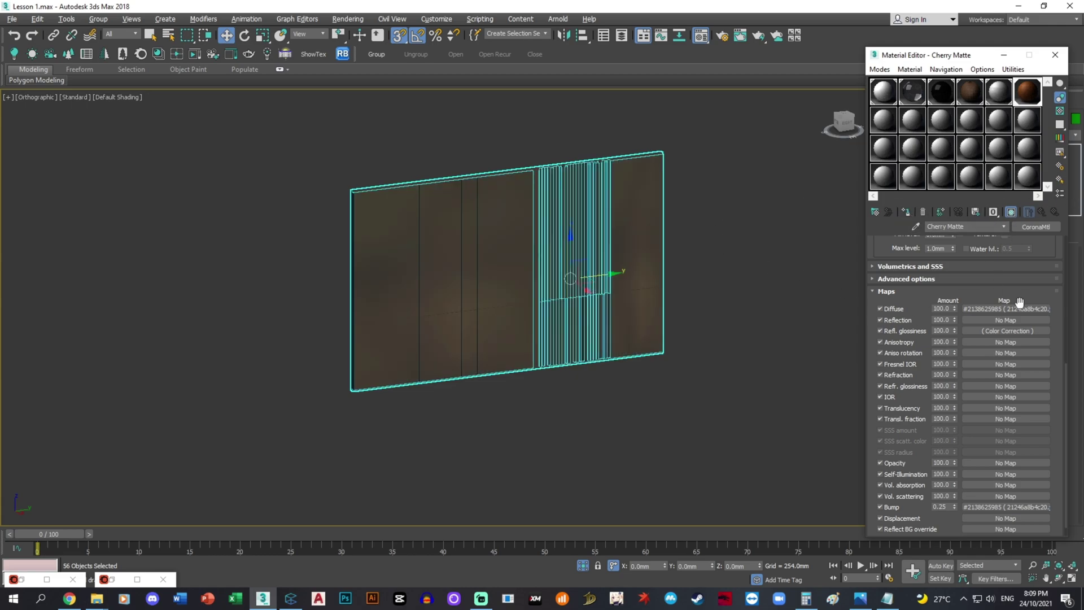
Step: Turn off real-world scale in Cherry Matte's diffuse bitmap and set its U and V tiling to 1
click(997, 308)
drag(1063, 373, 1066, 273)
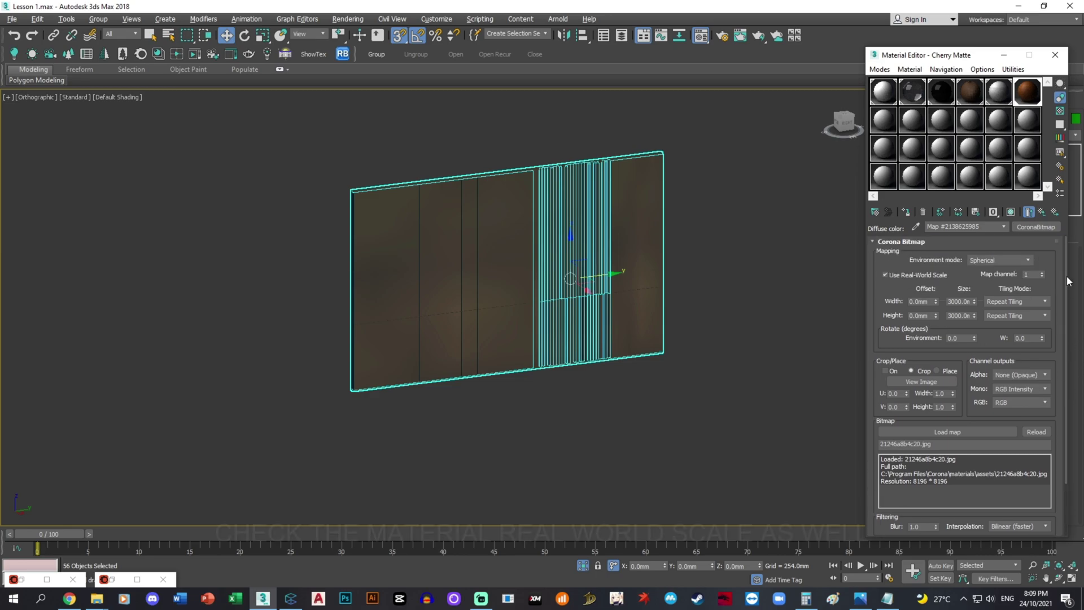
click(915, 277)
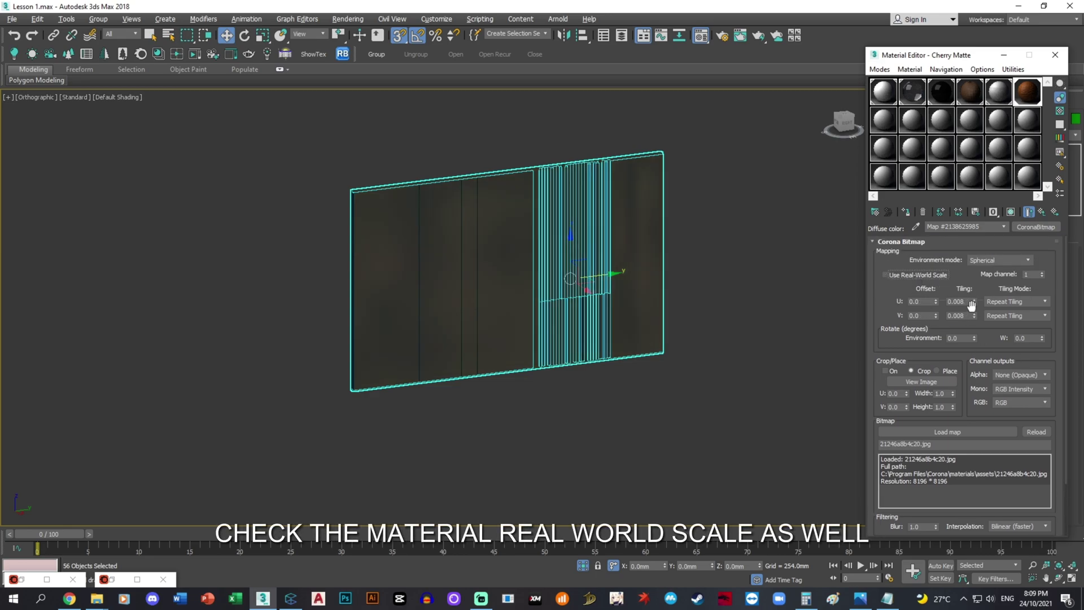
text(1)
key(Tab)
text(1)
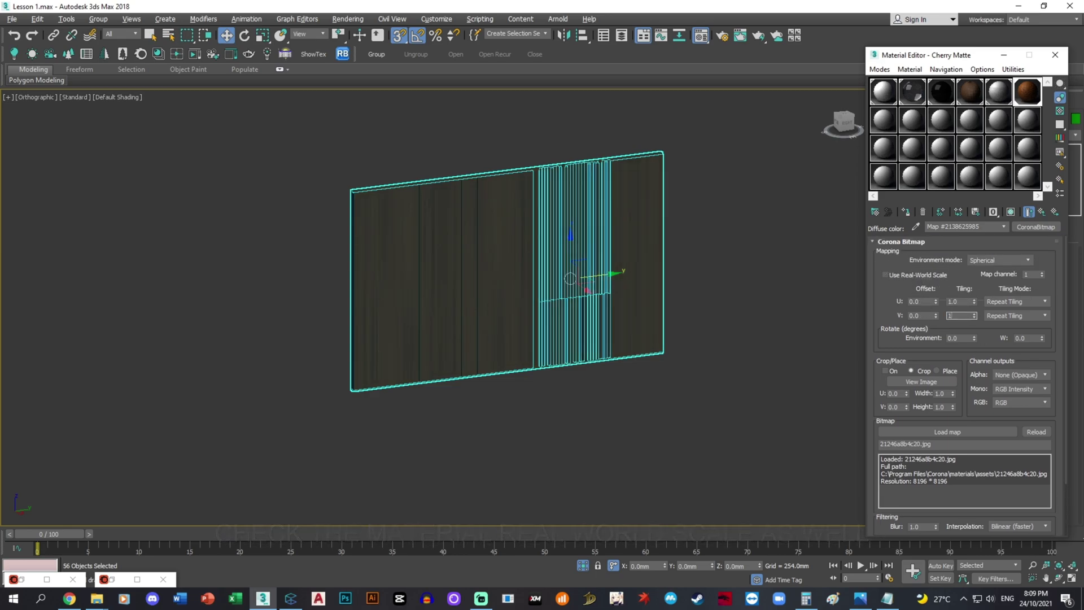
key(Return)
click(1004, 55)
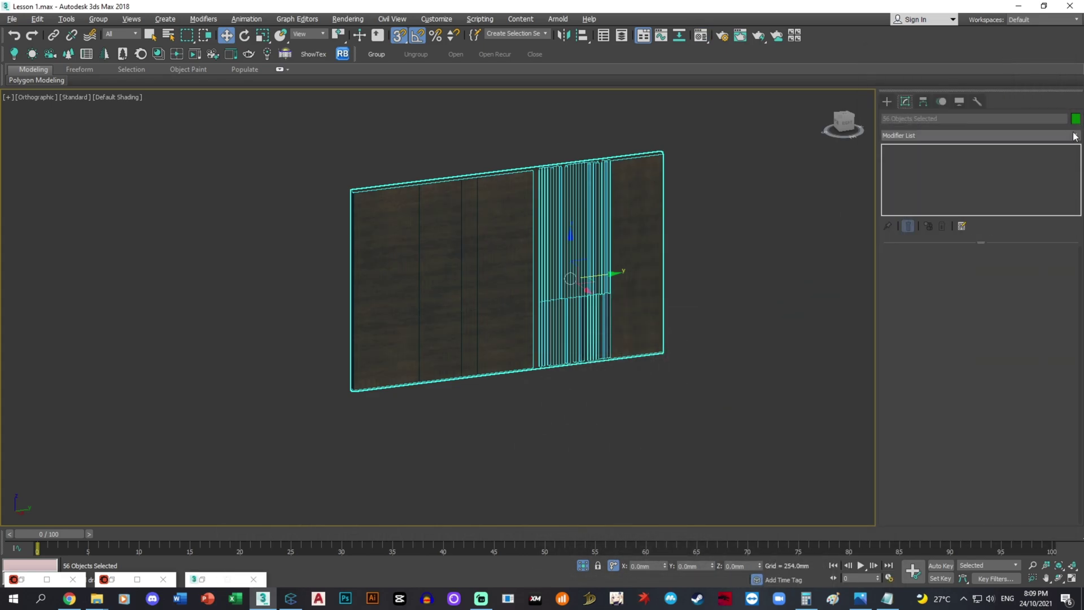
Step: Add a UVW Map modifier with Box mapping to the selected wall objects, setting length, width and height to 3000 mm
click(914, 136)
click(903, 175)
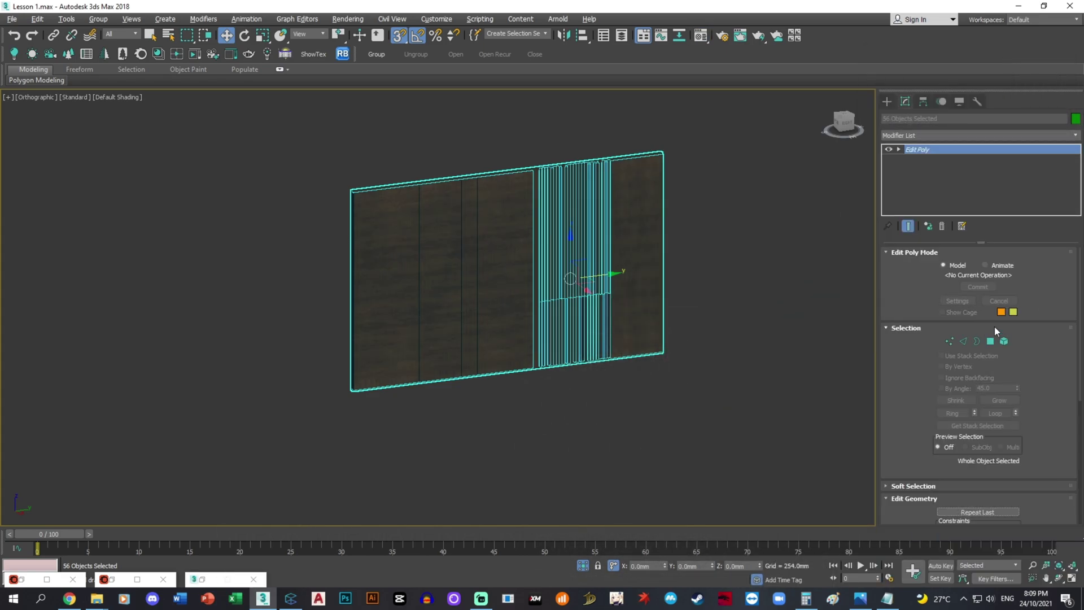
click(978, 135)
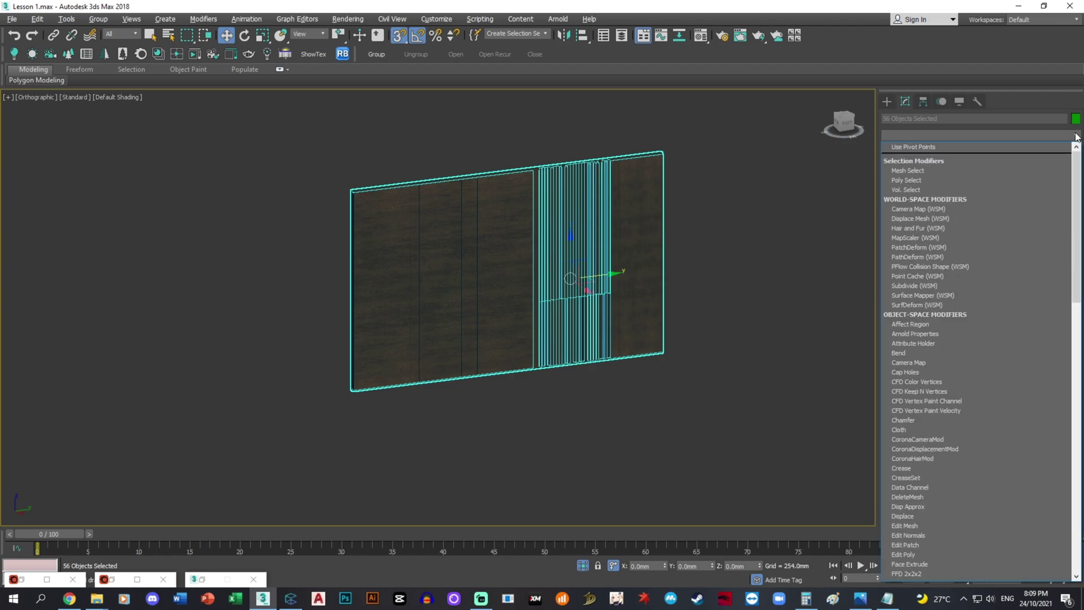
key(u)
click(921, 462)
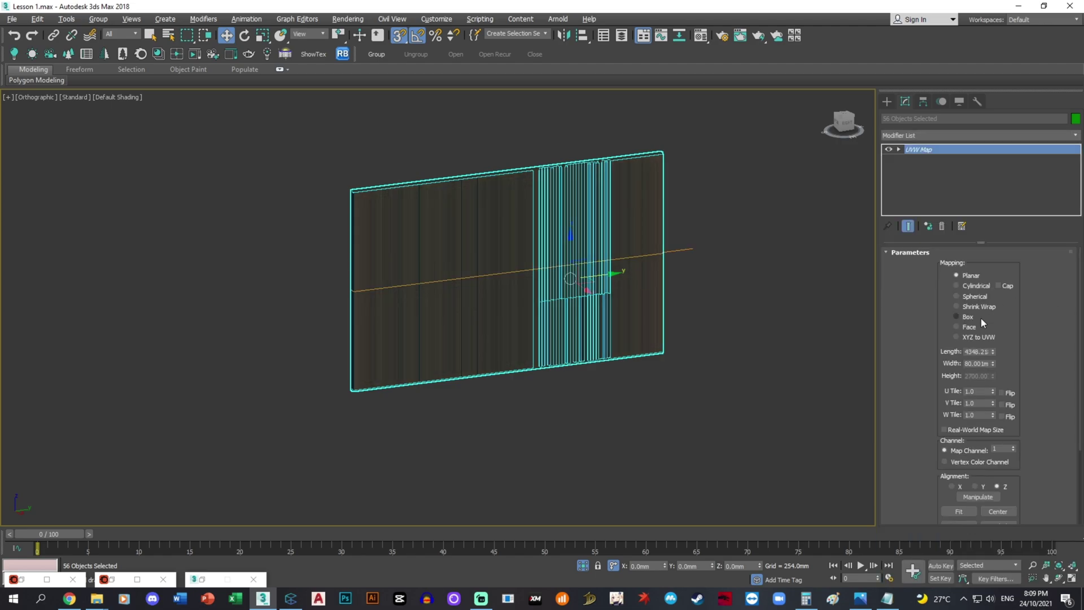
text(3000)
key(Tab)
text(3300)
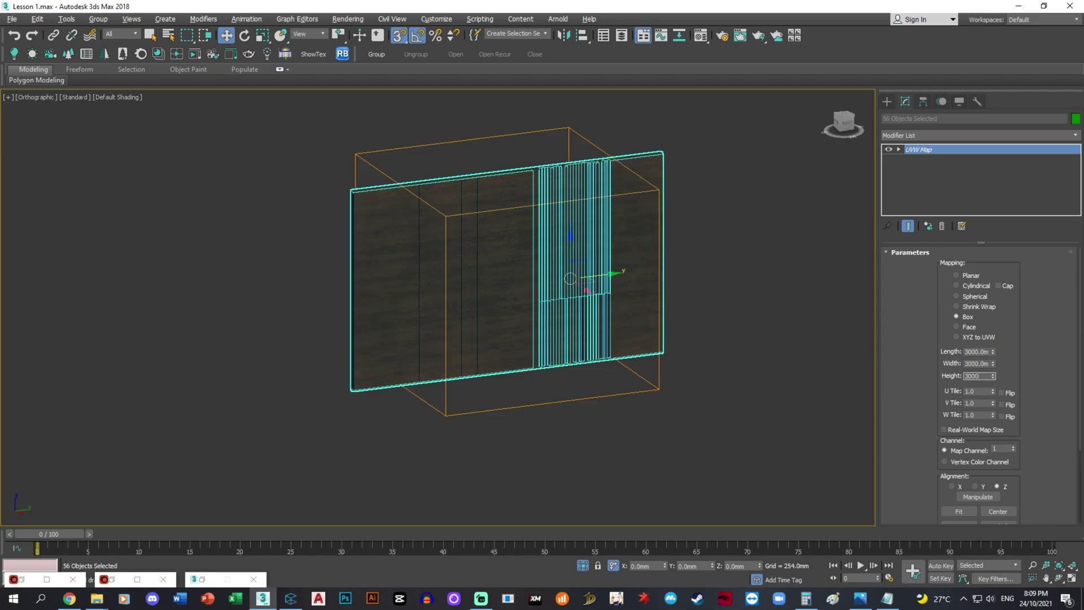
text(0)
key(Return)
Step: Rotate the UVW Map gizmo a quarter turn about the X axis to make the wood grain run vertically
click(898, 149)
click(905, 160)
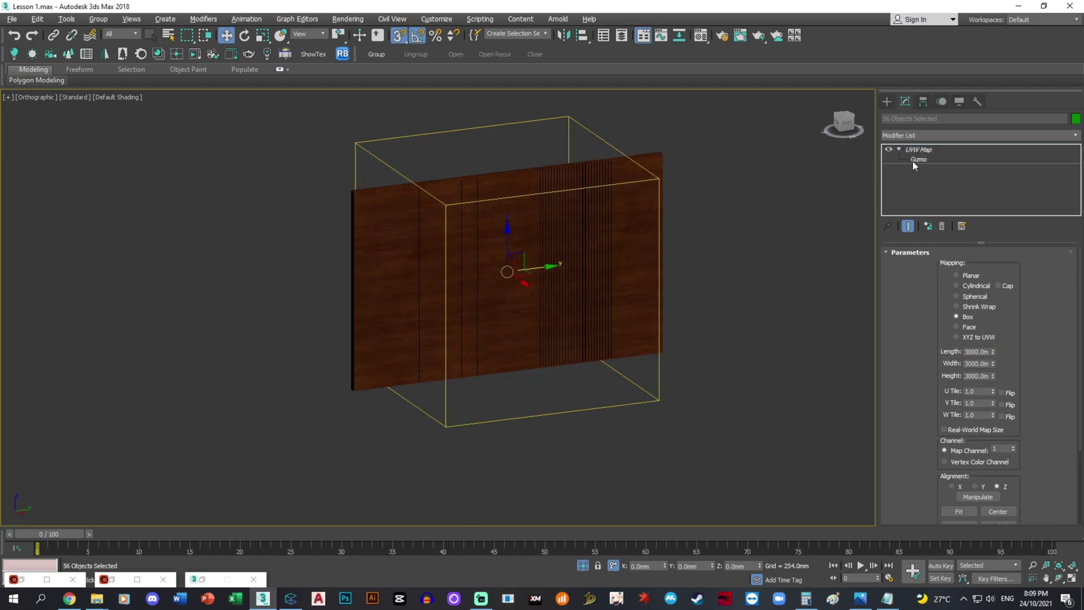
key(e)
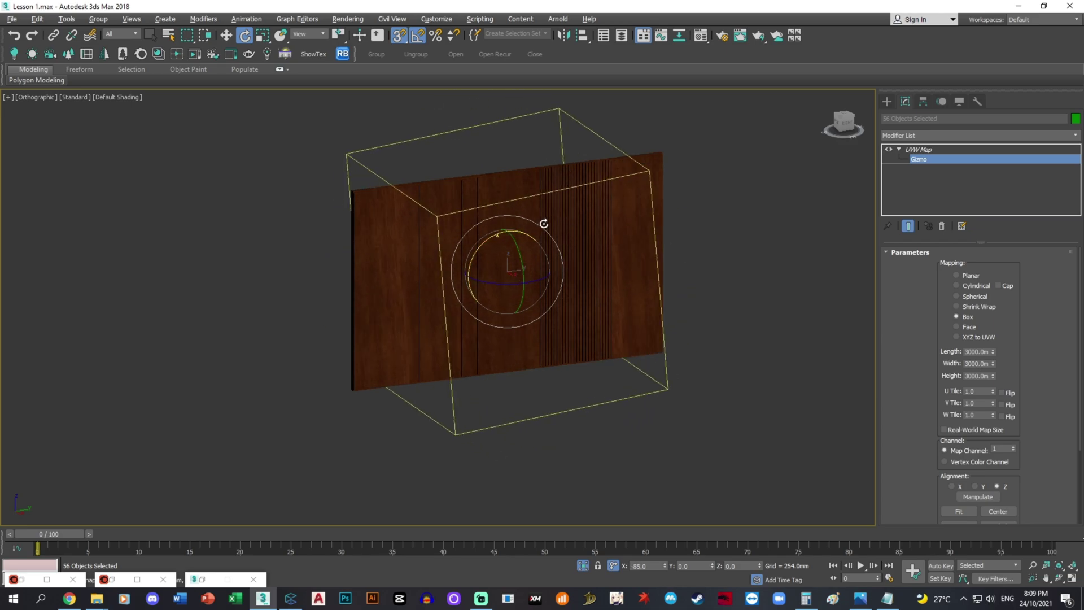
click(970, 150)
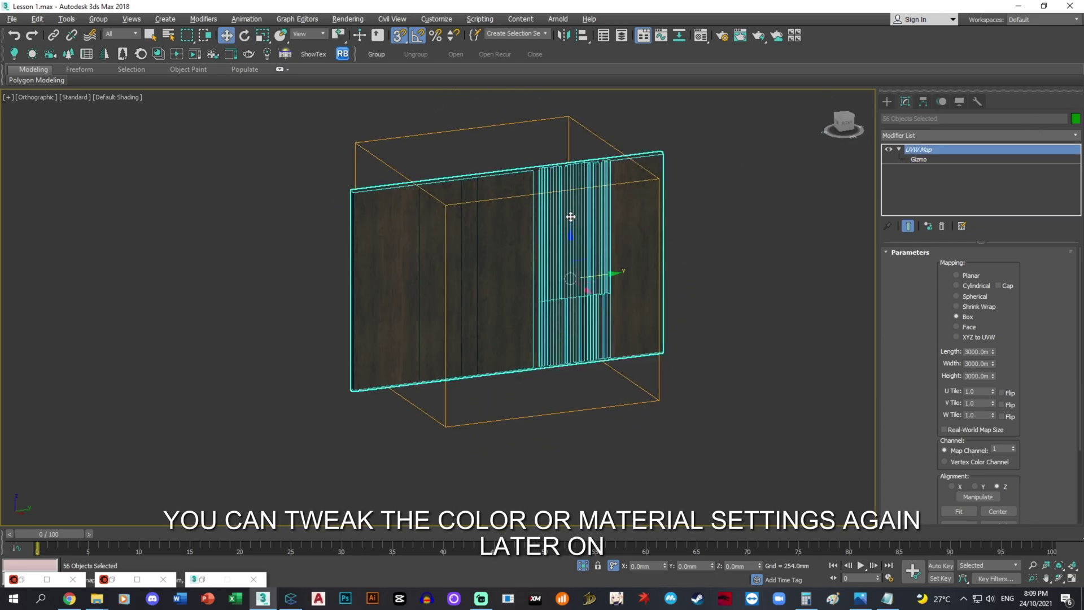
alt+middle_drag(776, 219, 797, 220)
click(763, 240)
middle_drag(744, 251, 750, 286)
scroll(750, 286, up, 2)
Step: Check the reference image, copy Cherry Matte into the first slot of the second row and replace "Cherry" in its name with "Fabric Matt"
key(m)
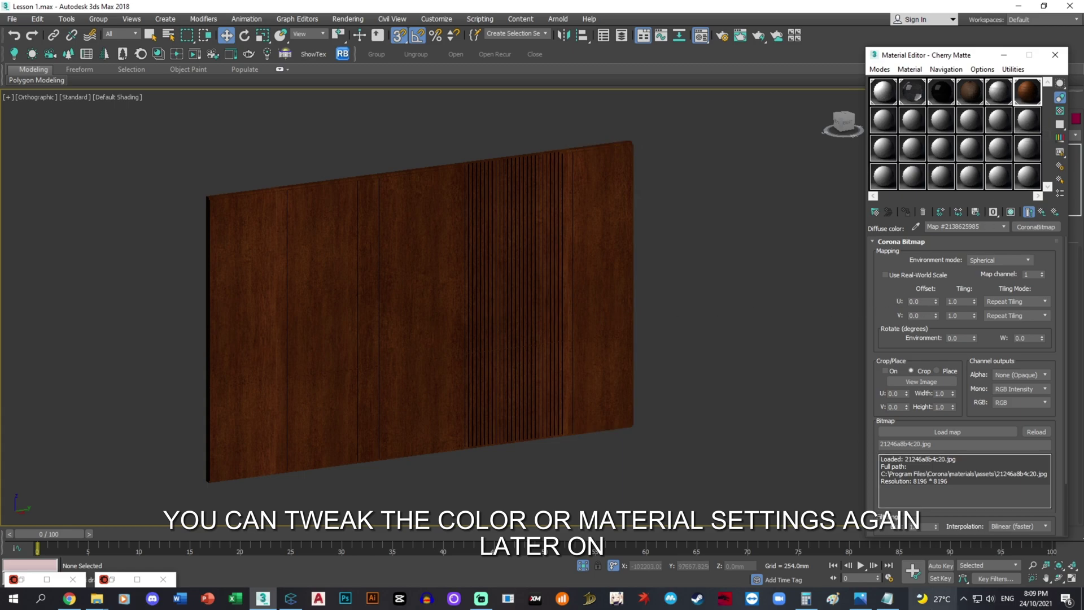
click(864, 599)
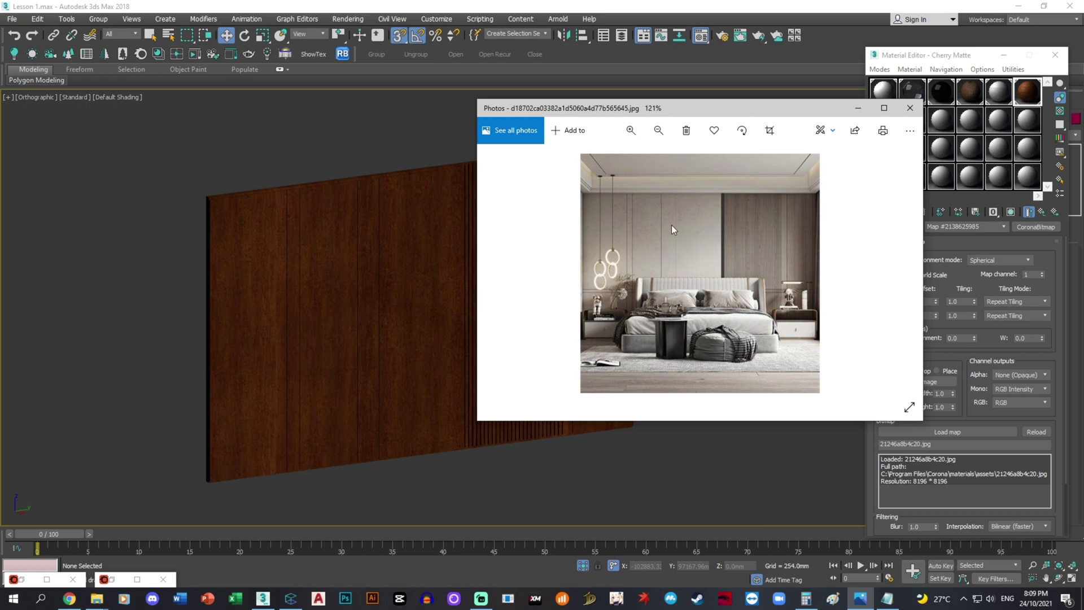
mouse_move(96, 598)
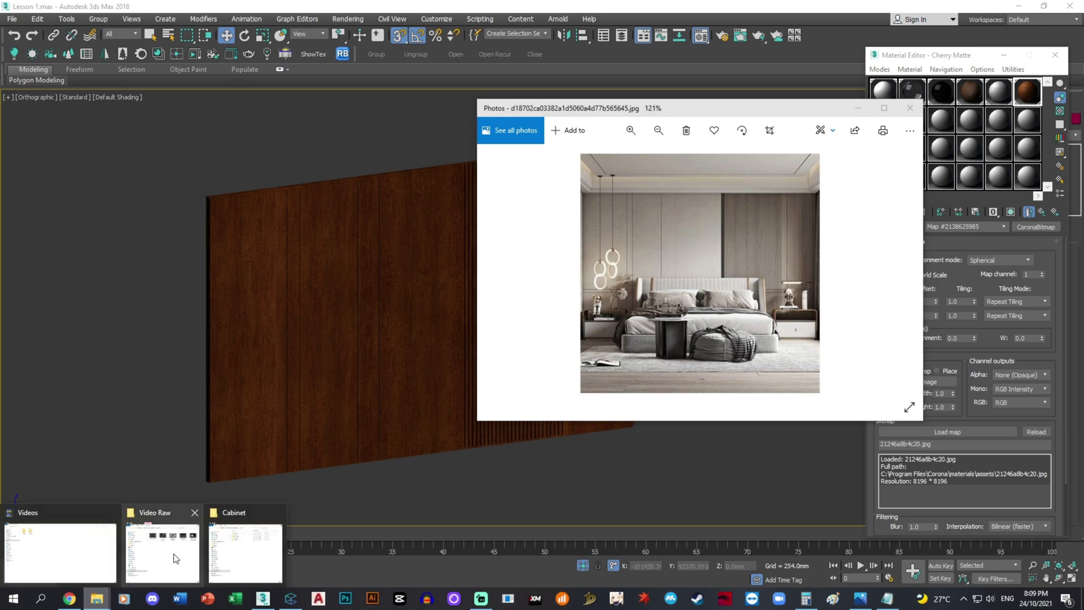
mouse_move(245, 550)
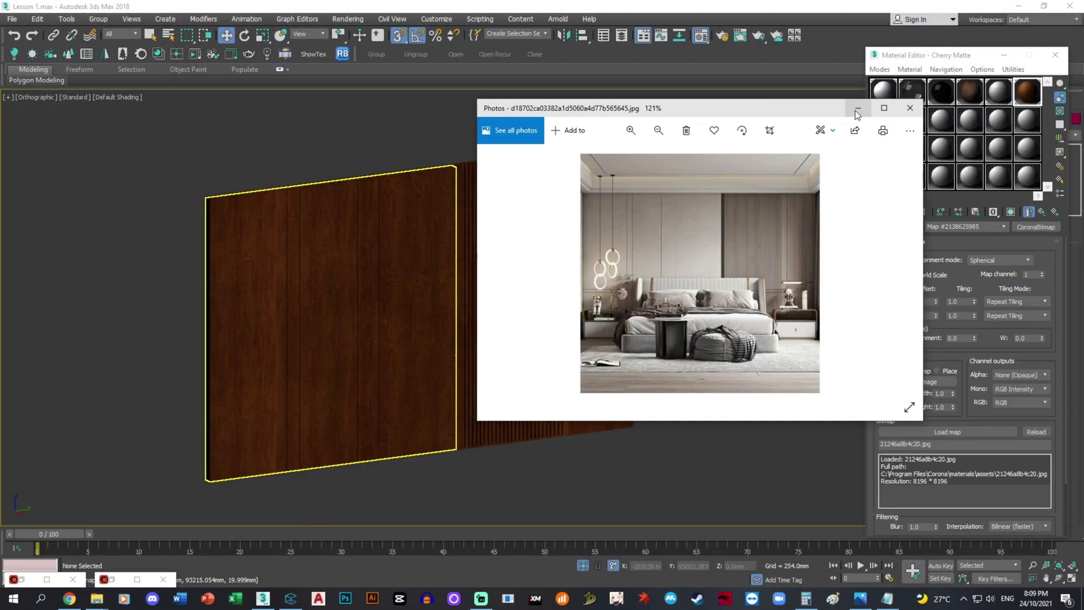
click(857, 111)
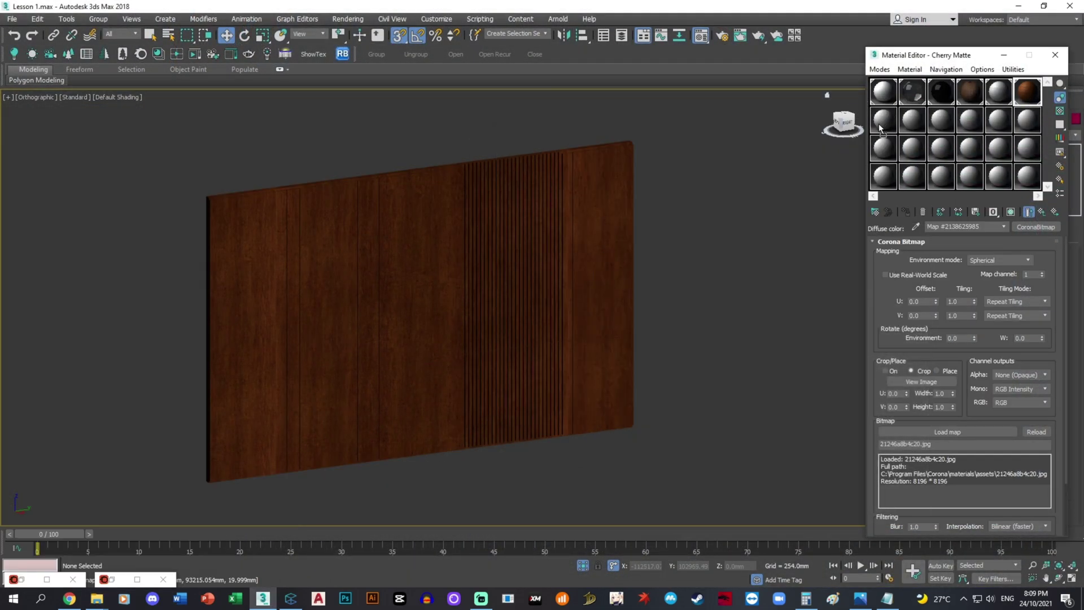
click(1042, 212)
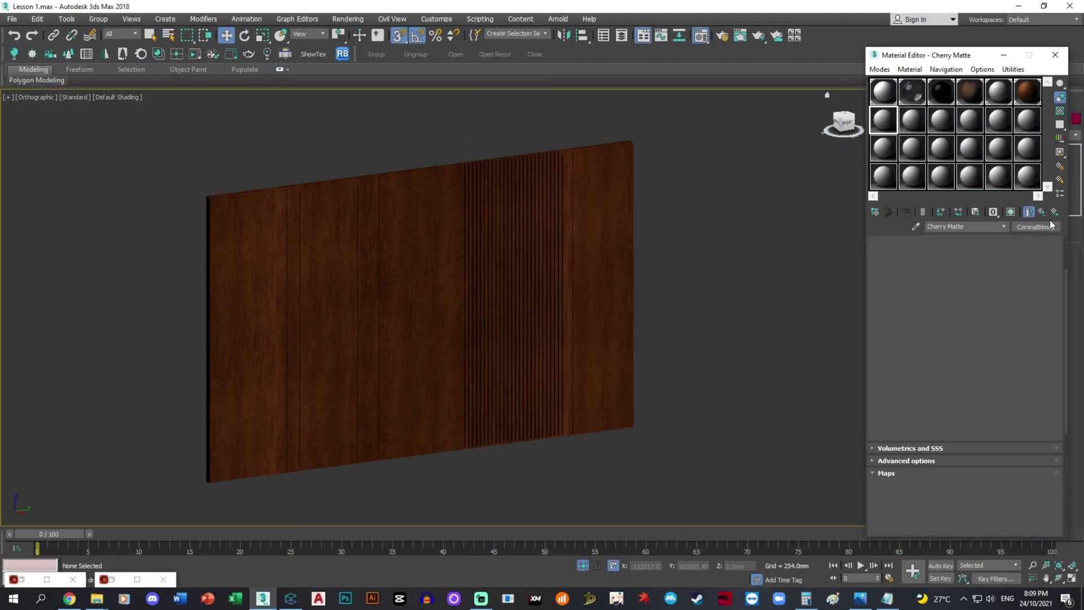
click(955, 227)
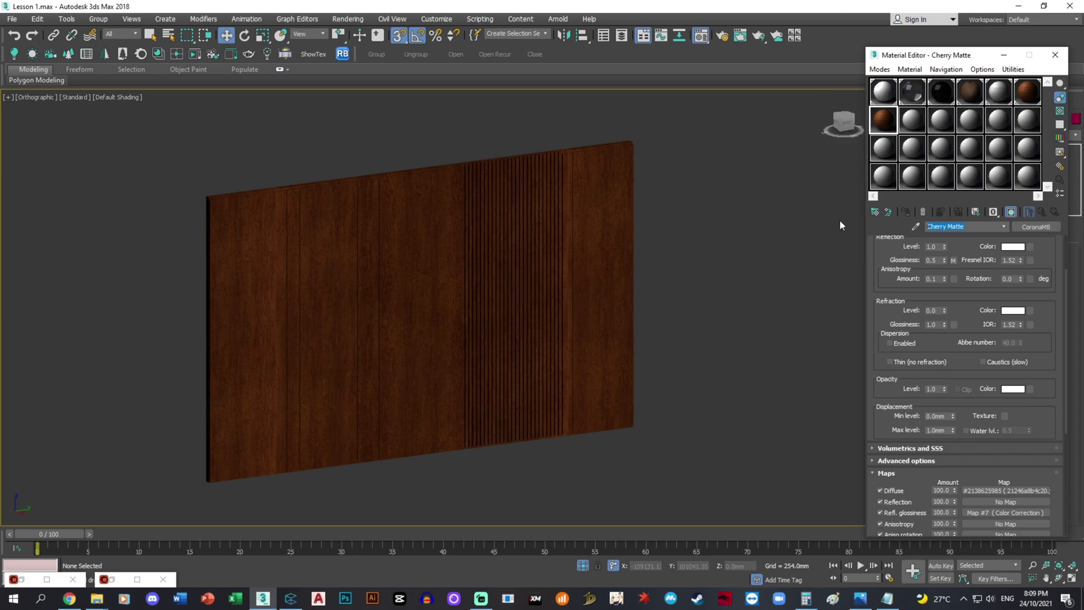
text(Fabric Matt)
Step: Recheck the reference image and the original wood material, and correct the copied material's name to Fabric Matte
click(860, 598)
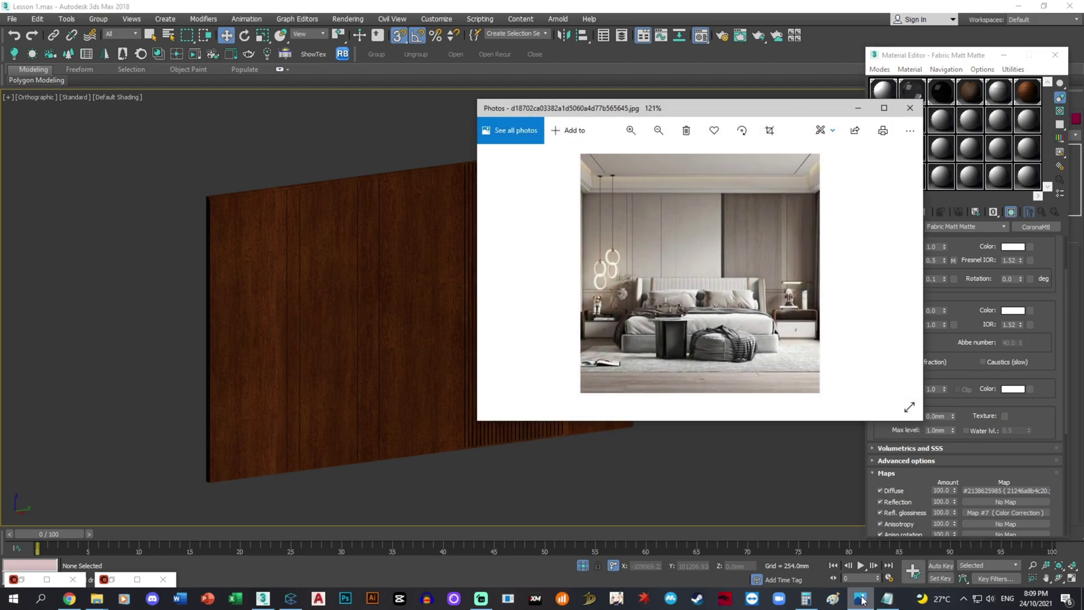
click(860, 598)
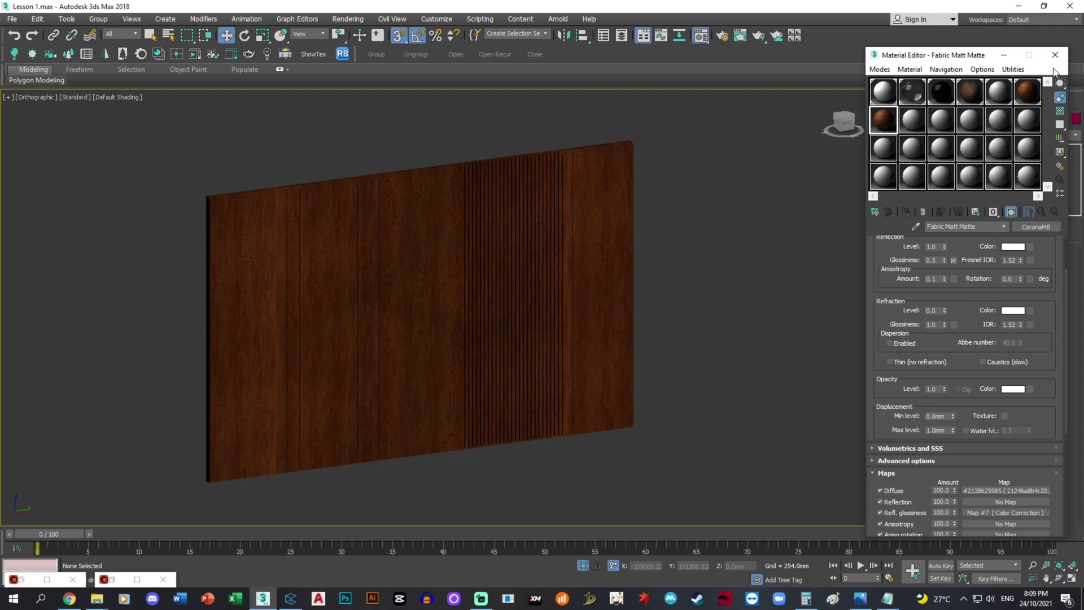
click(1027, 91)
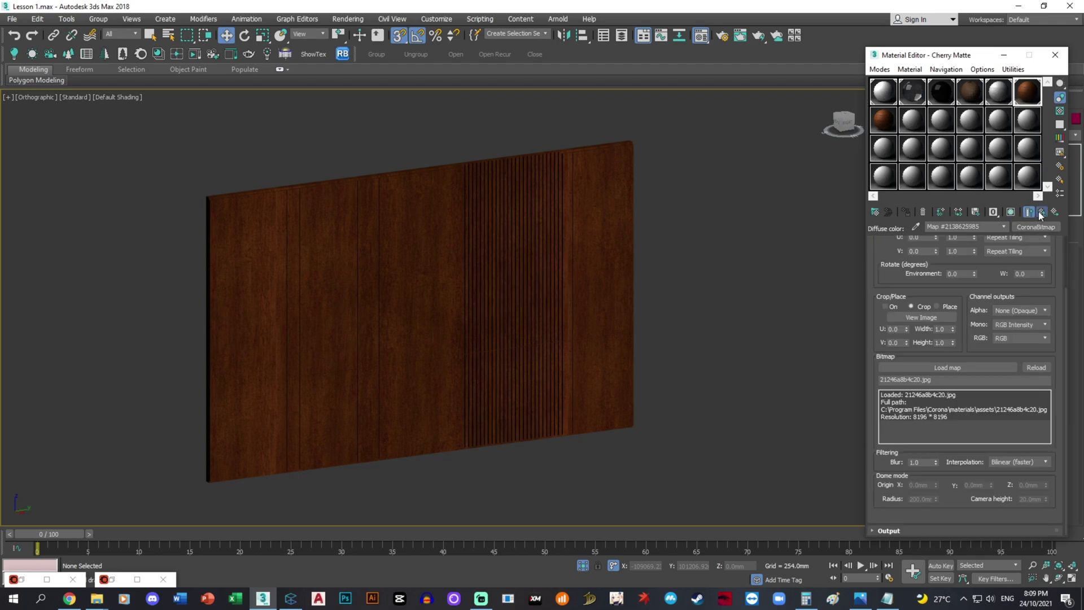
click(1038, 211)
click(884, 120)
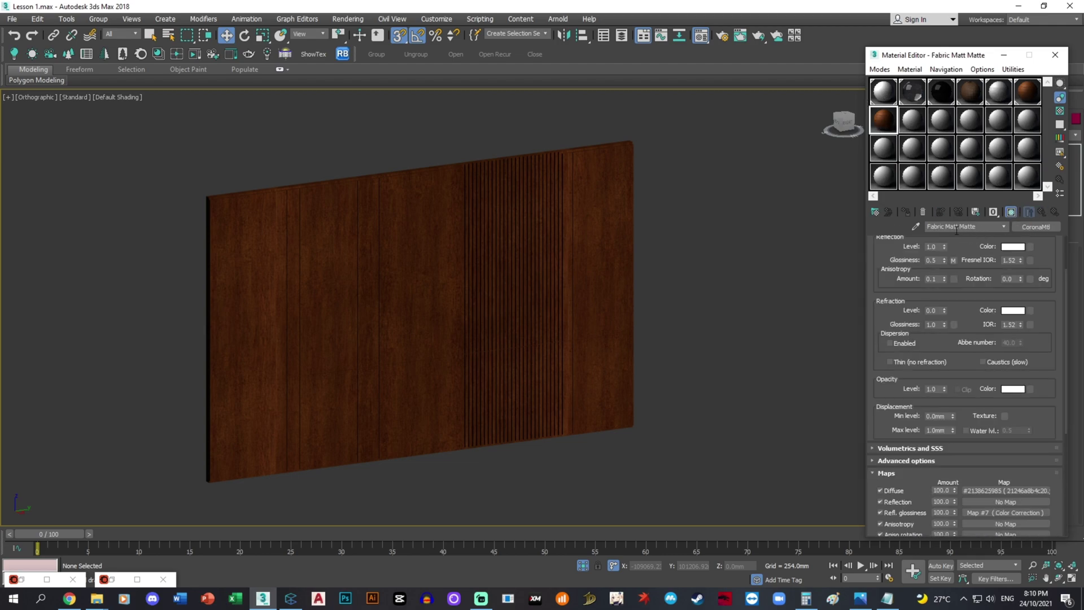
key(BackSpace)
Step: Select the large grooved panel beside the slats and assign the Fabric Matte material to it
click(354, 303)
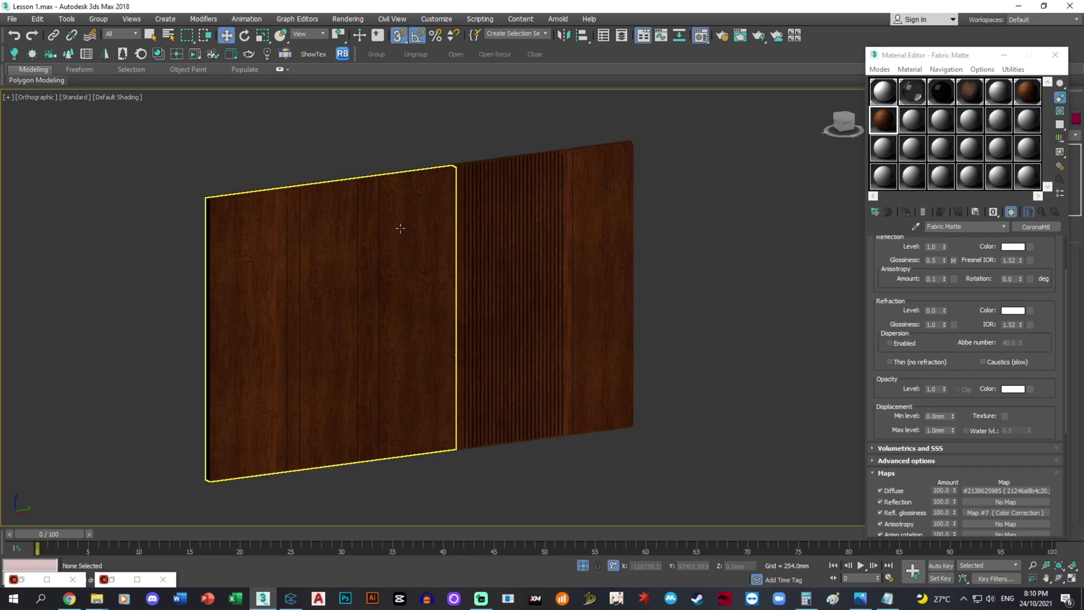
click(190, 252)
key(F3)
click(215, 270)
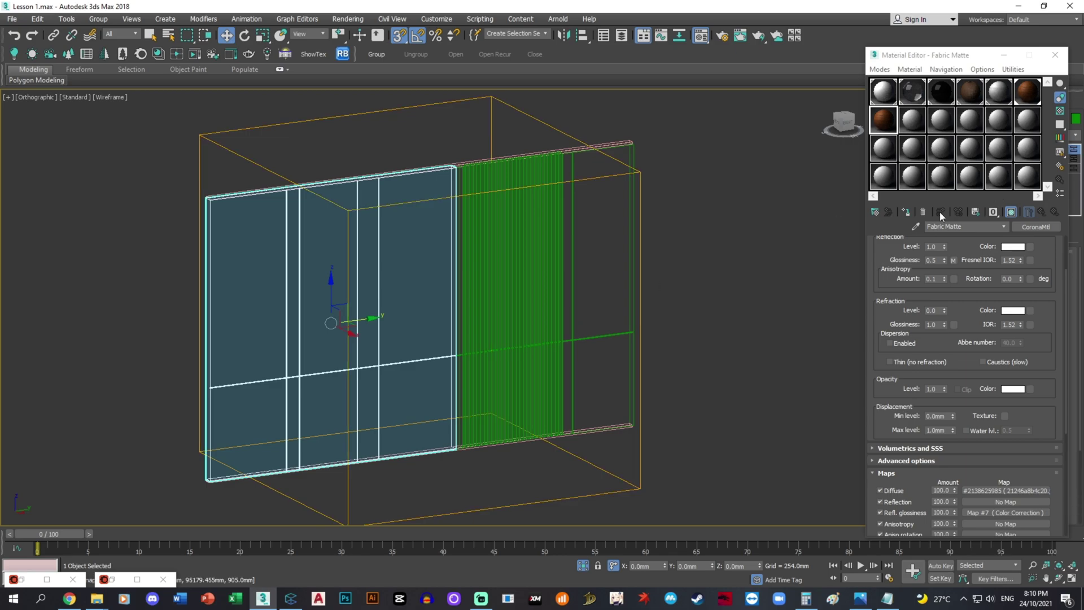
key(F3)
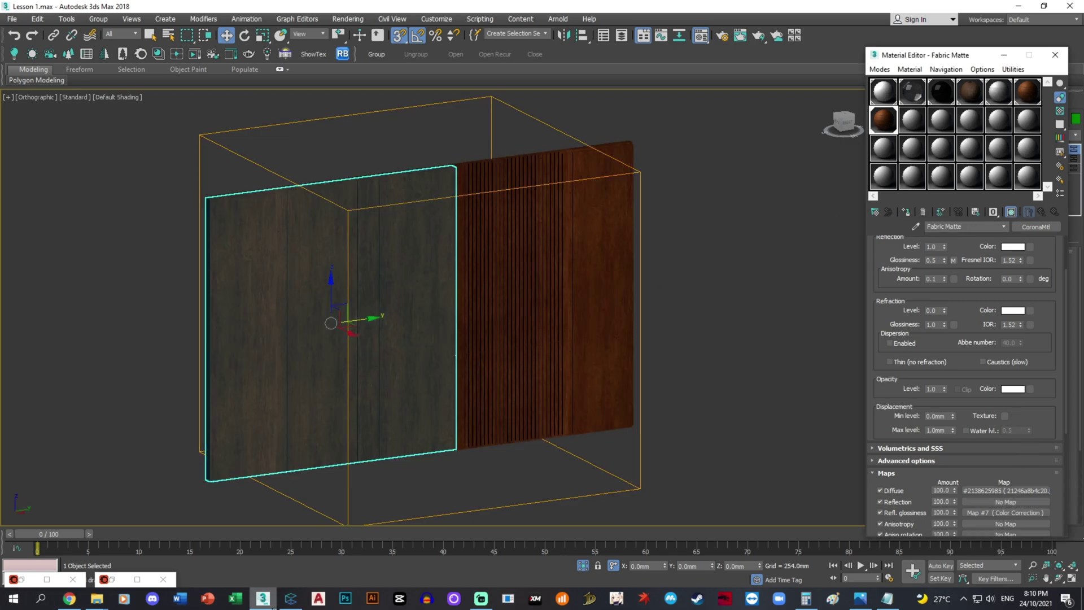
Step: Switch to Connecter and browse the Fabric folder under Material Maps for fabric textures
click(292, 599)
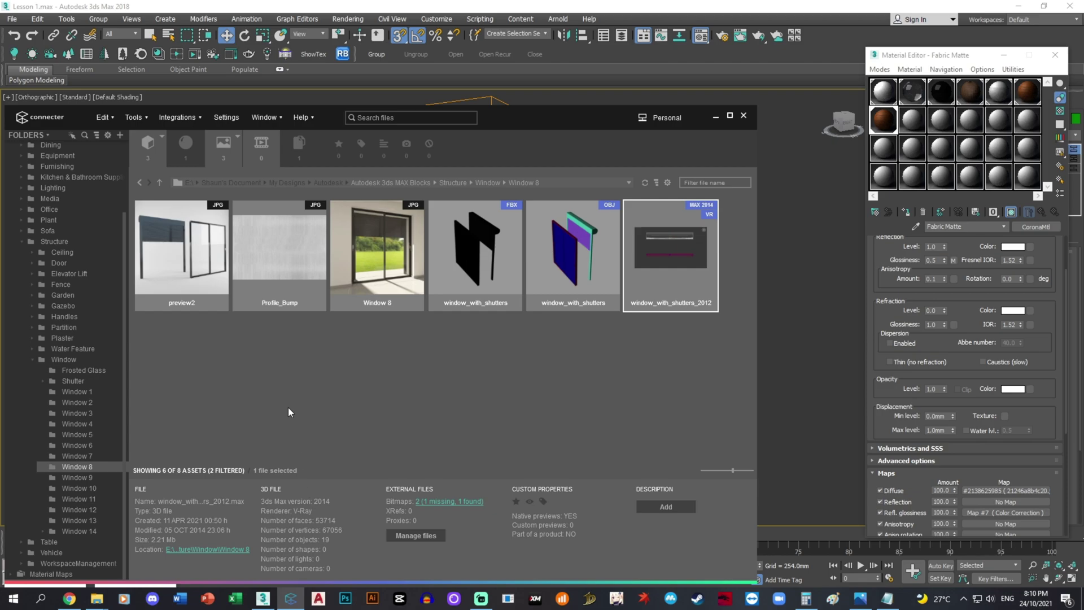
click(22, 241)
click(12, 371)
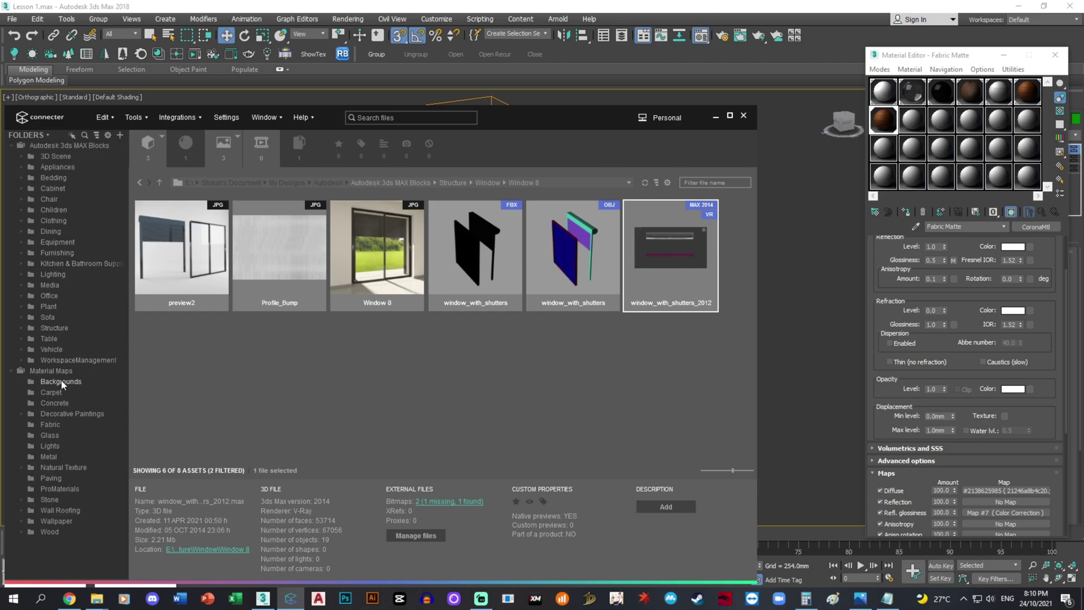
click(32, 425)
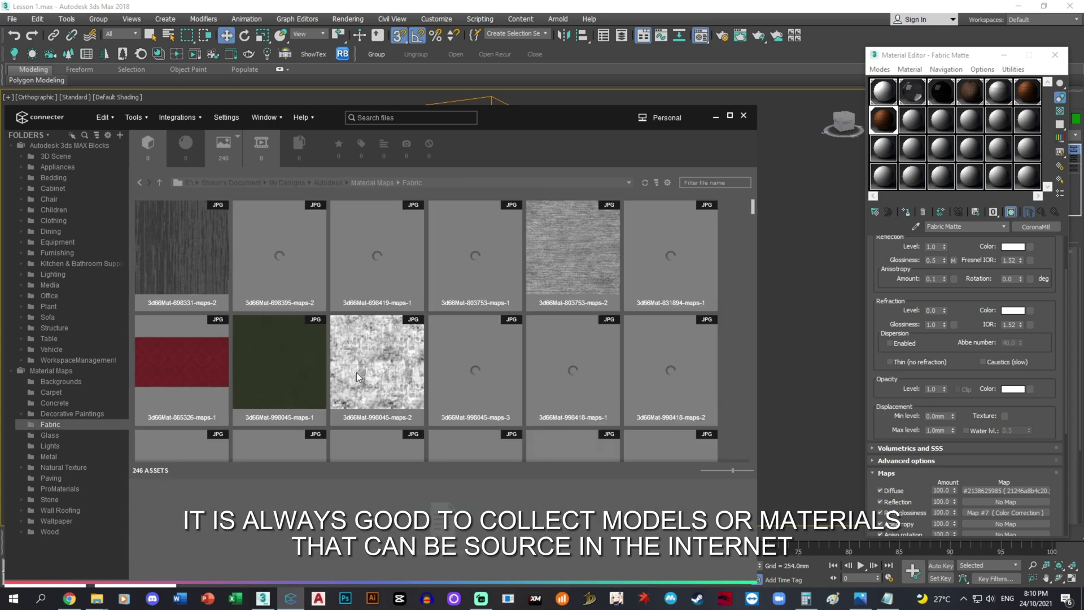
scroll(371, 361, down, 3)
scroll(371, 362, down, 3)
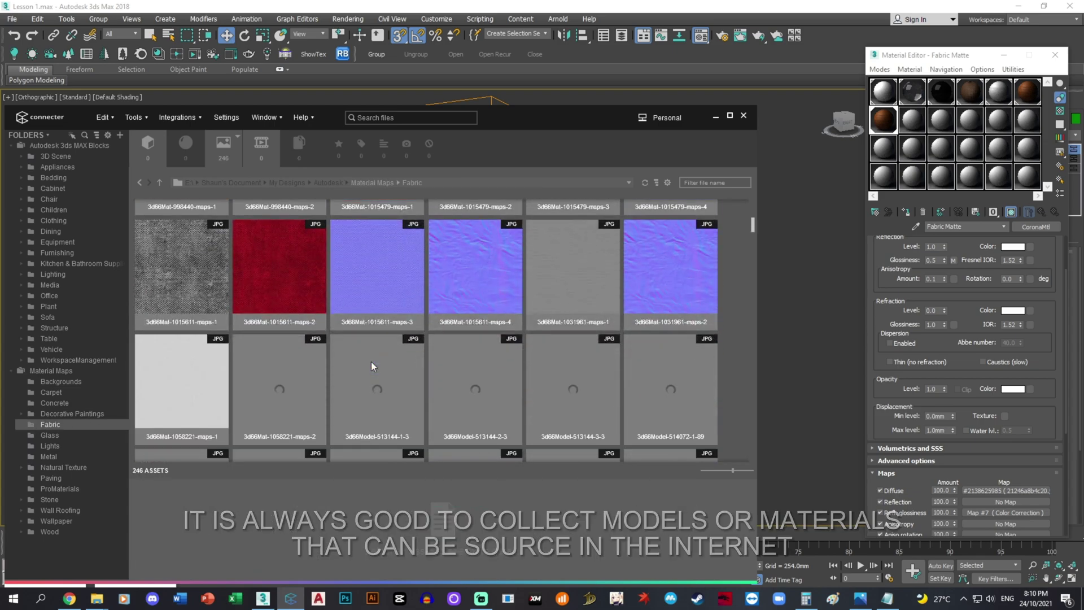
scroll(371, 361, down, 3)
scroll(371, 361, down, 3)
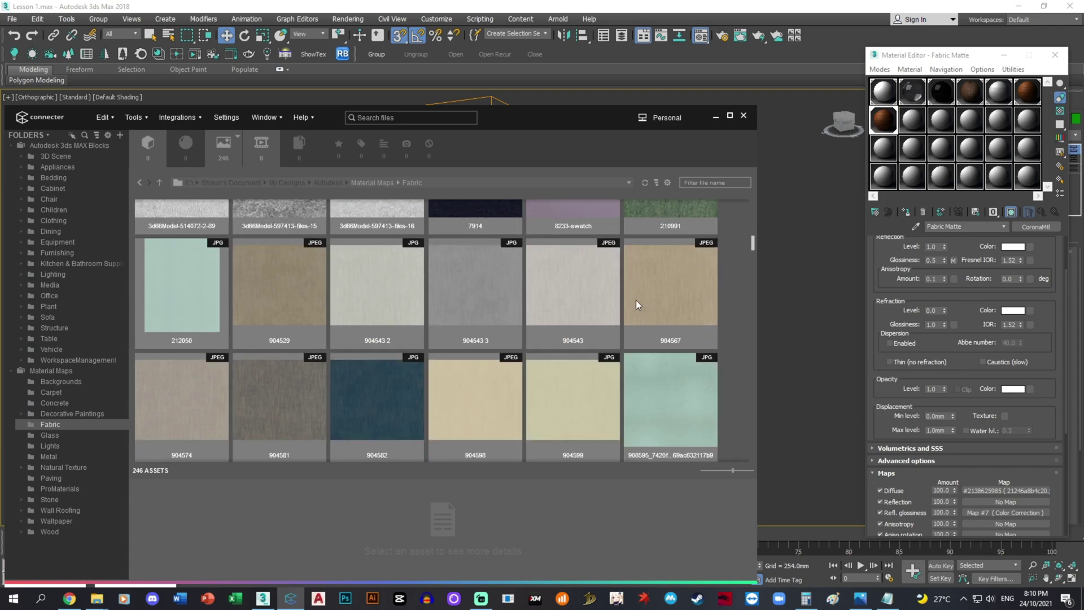
Step: Load fabric image 904574.JPEG as the Diffuse map of Fabric Matte and 904581.JPEG as its Bump map
click(196, 401)
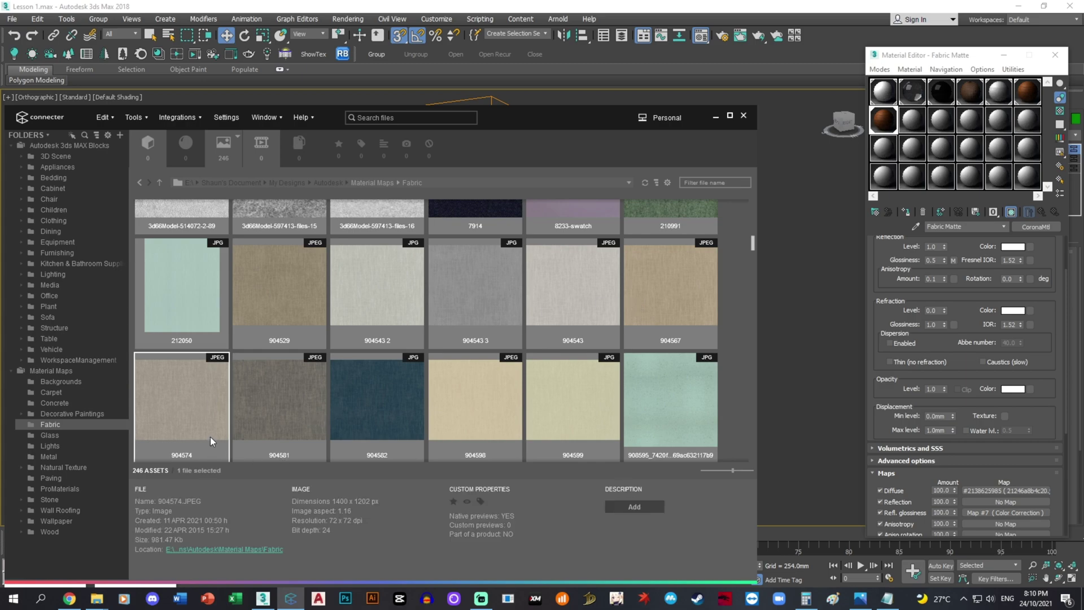
scroll(219, 408, down, 3)
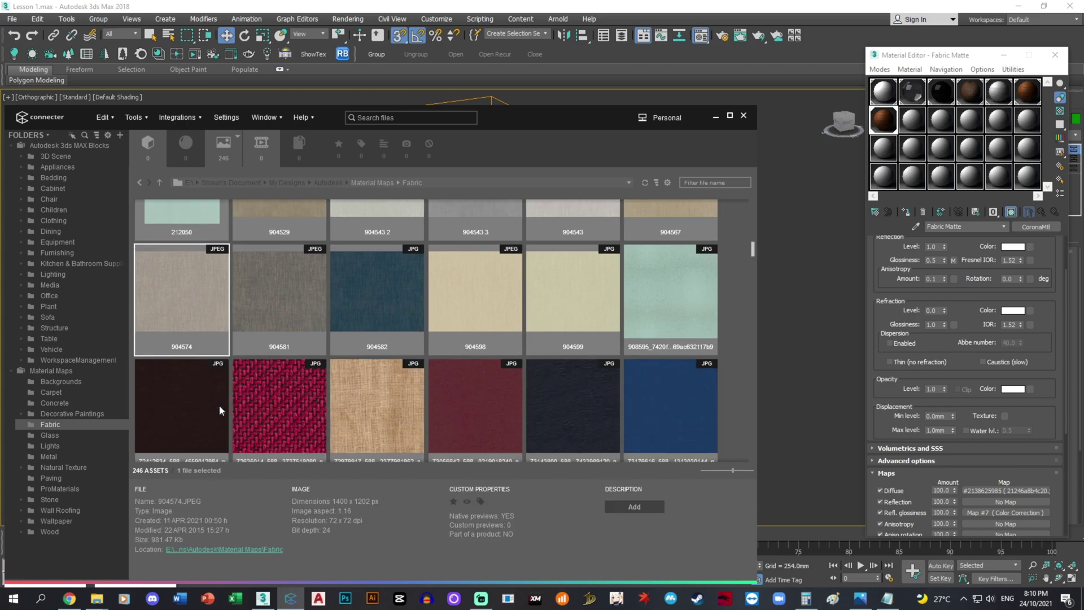
drag(202, 301, 1006, 492)
drag(1064, 425, 1045, 525)
mouse_move(97, 597)
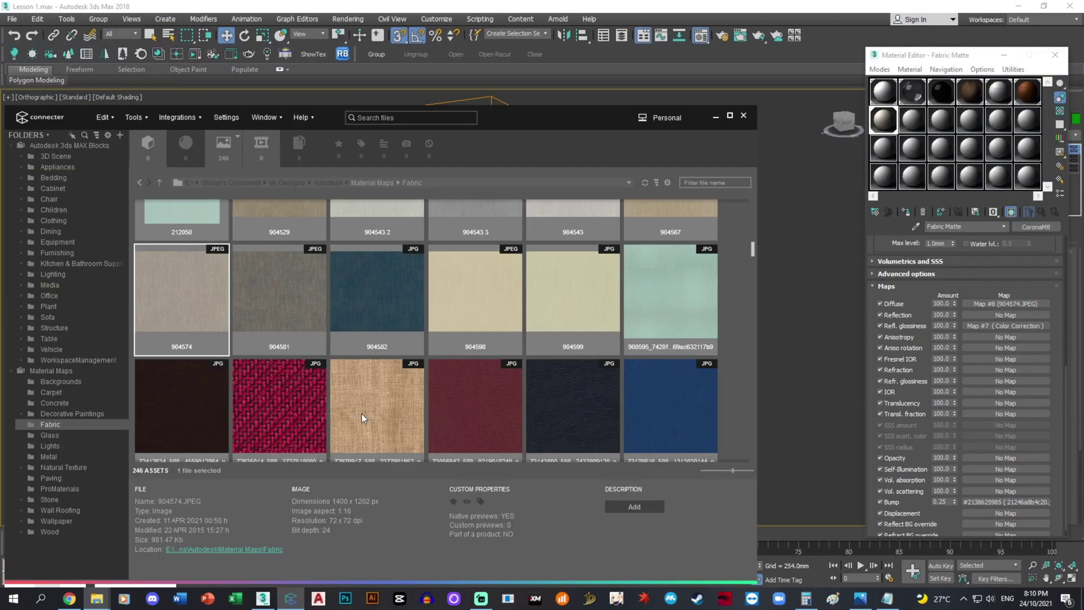
drag(287, 281, 997, 507)
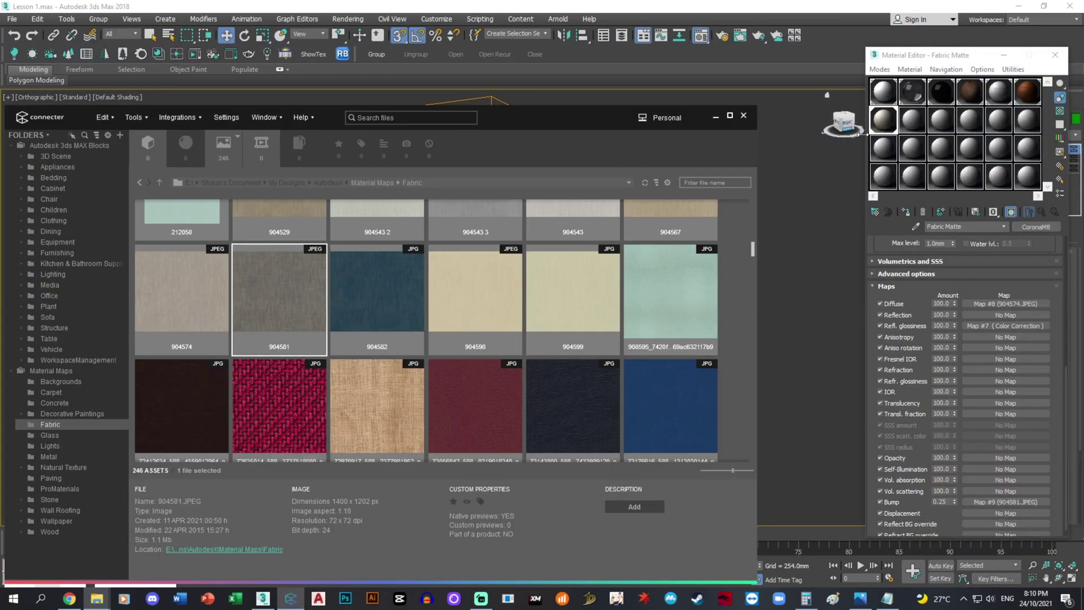
click(716, 116)
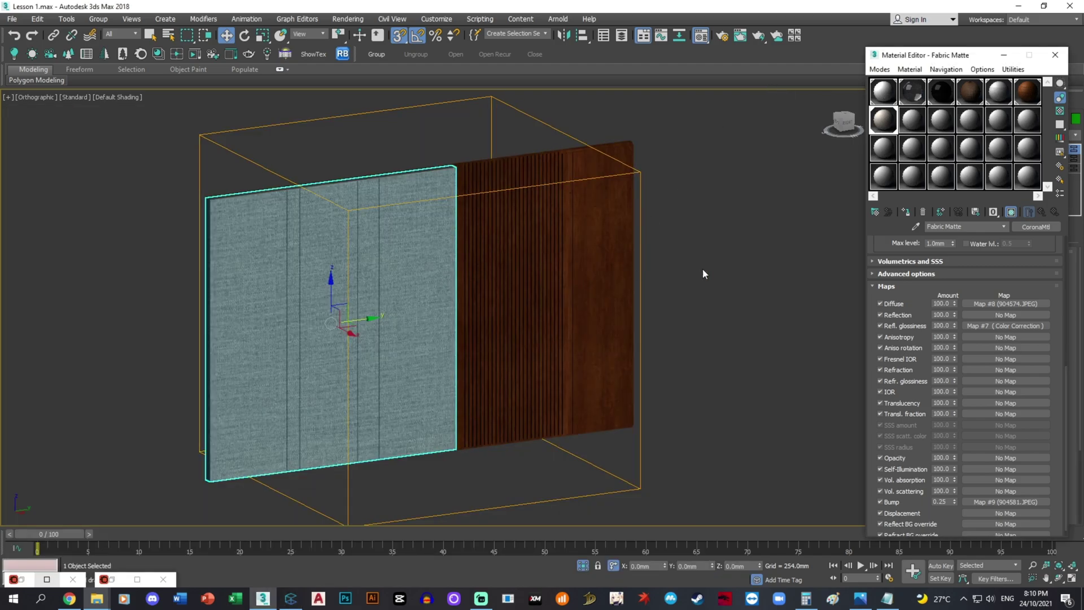
Step: Replace the grooved fabric panel's UVW Map modifier with a new one using Box mapping
scroll(438, 296, up, 3)
click(438, 295)
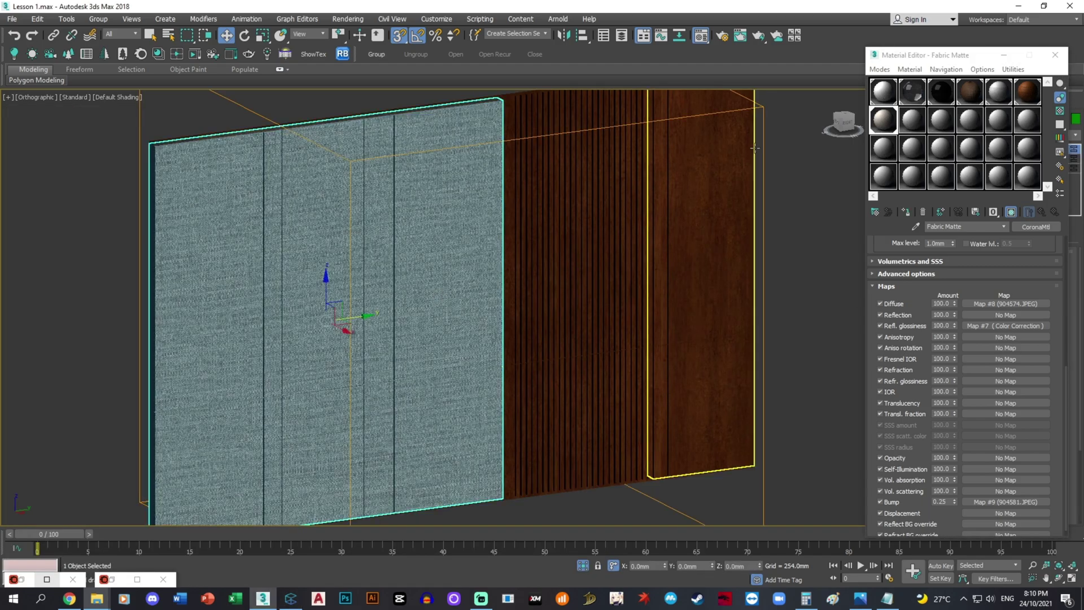
click(1003, 55)
click(941, 226)
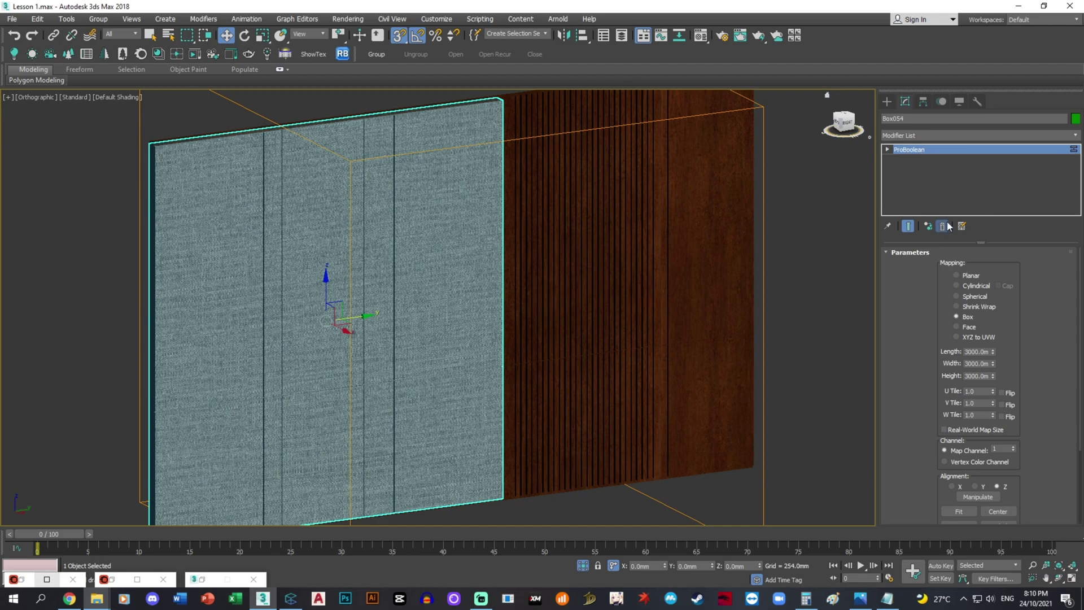
click(1075, 135)
click(950, 464)
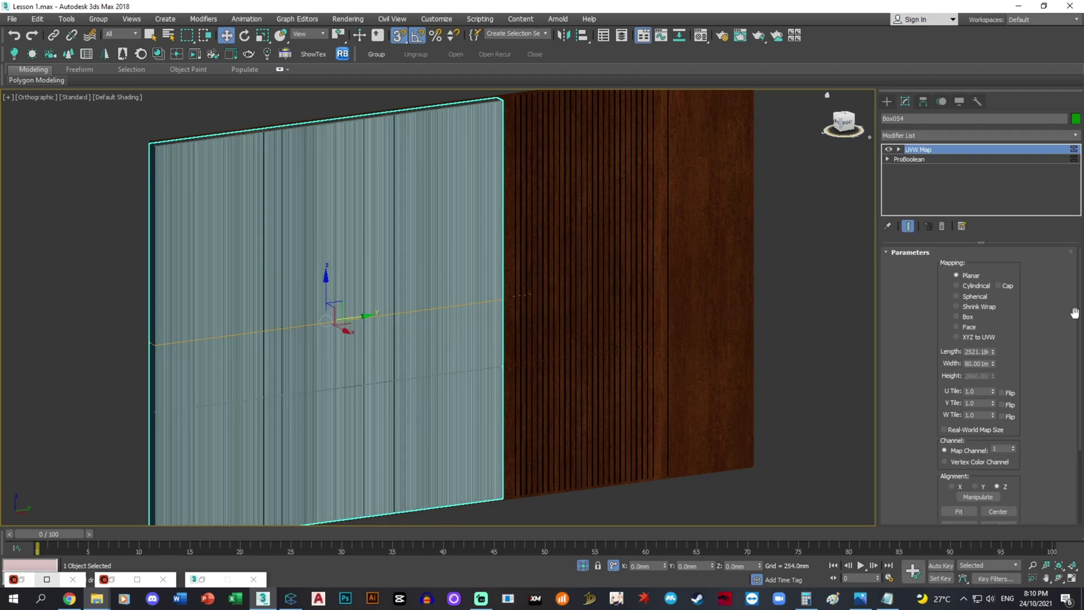
click(966, 316)
Step: Set the UVW Map's length, width and height to 1200 mm each
double_click(976, 351)
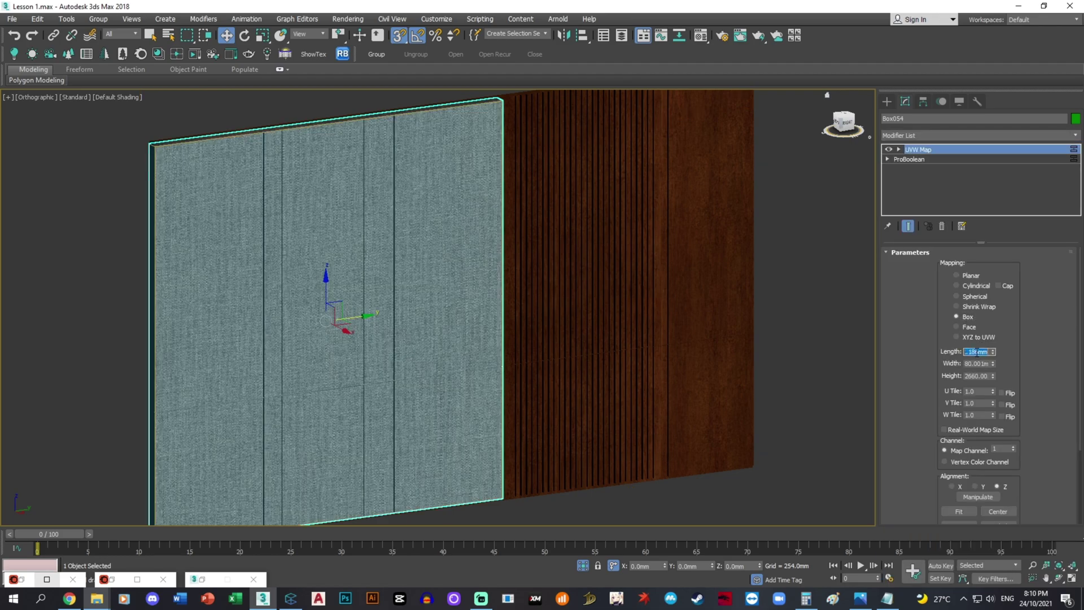
text(12000)
key(Tab)
text(1200)
key(shift+Tab)
text(12)
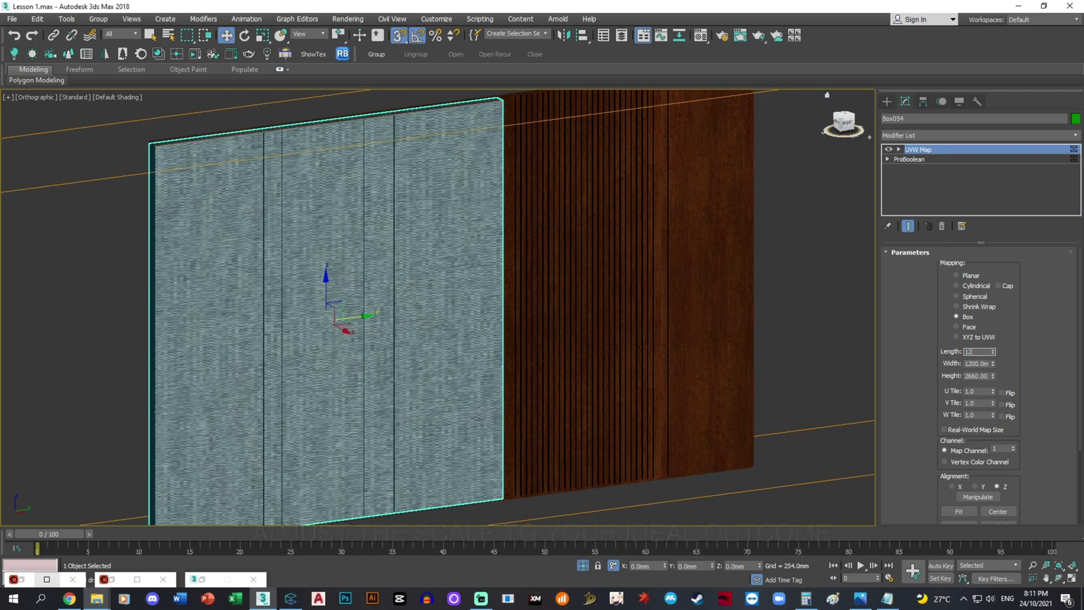
text(00)
key(Tab)
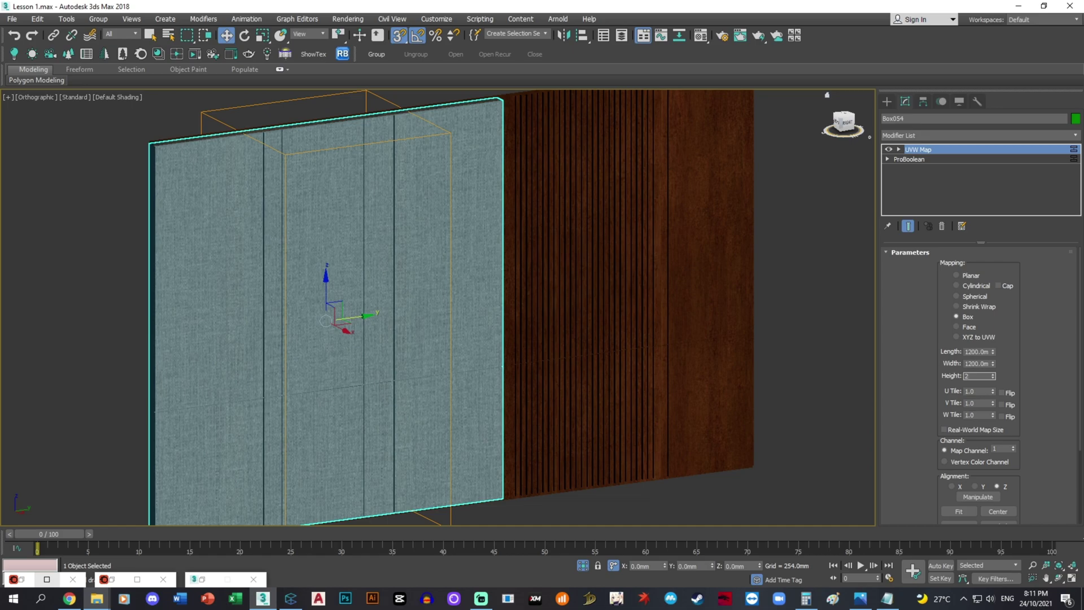
text(1200)
key(Return)
Step: Deselect the fabric panel and select the two thin horizontal strips along the wall's upper and lower edges
click(842, 121)
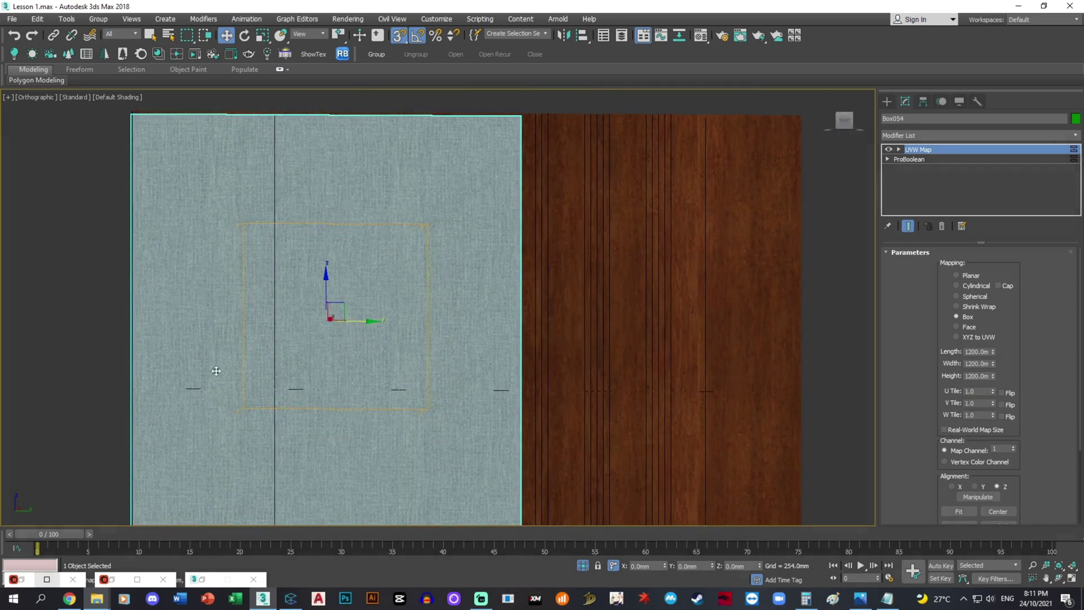
key(ctrl+d)
alt+middle_drag(227, 366, 288, 376)
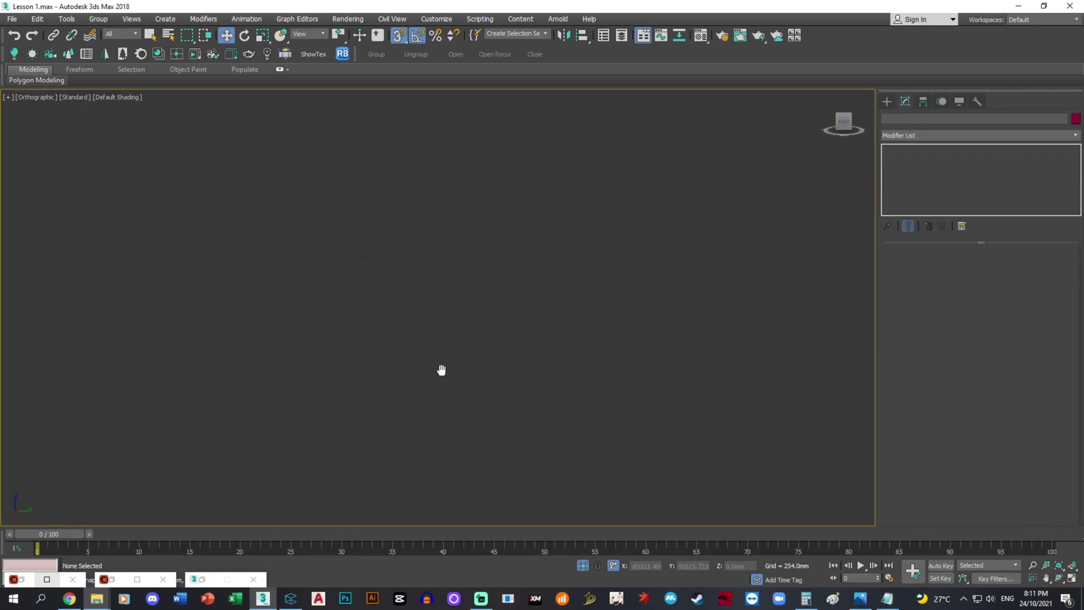
middle_drag(441, 389, 464, 421)
scroll(567, 303, up, 3)
middle_drag(557, 322, 553, 446)
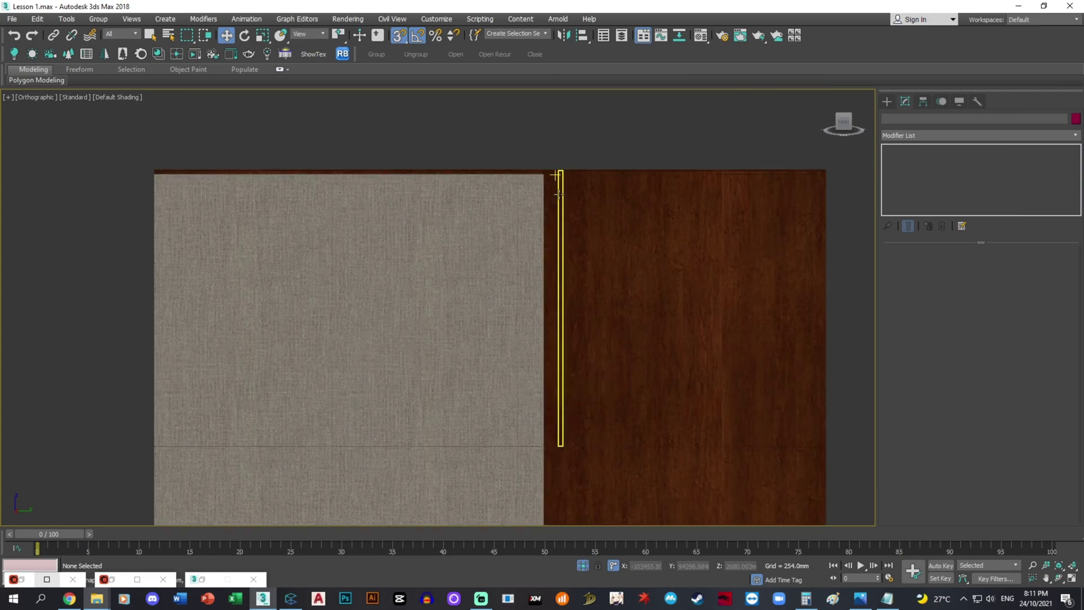
click(542, 172)
scroll(567, 258, down, 2)
alt+middle_drag(559, 367, 573, 389)
scroll(557, 409, up, 2)
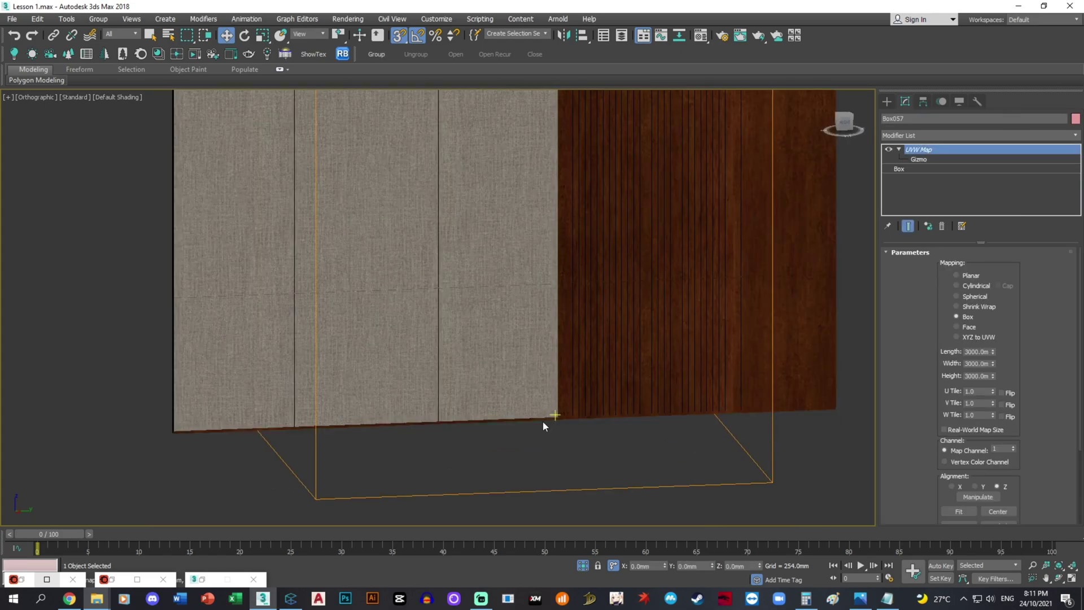
ctrl+click(543, 426)
middle_drag(544, 426, 527, 466)
Step: Load Wall Paint Black Matte from the Walls category of the Corona Material Library into the second slot of the second row
key(m)
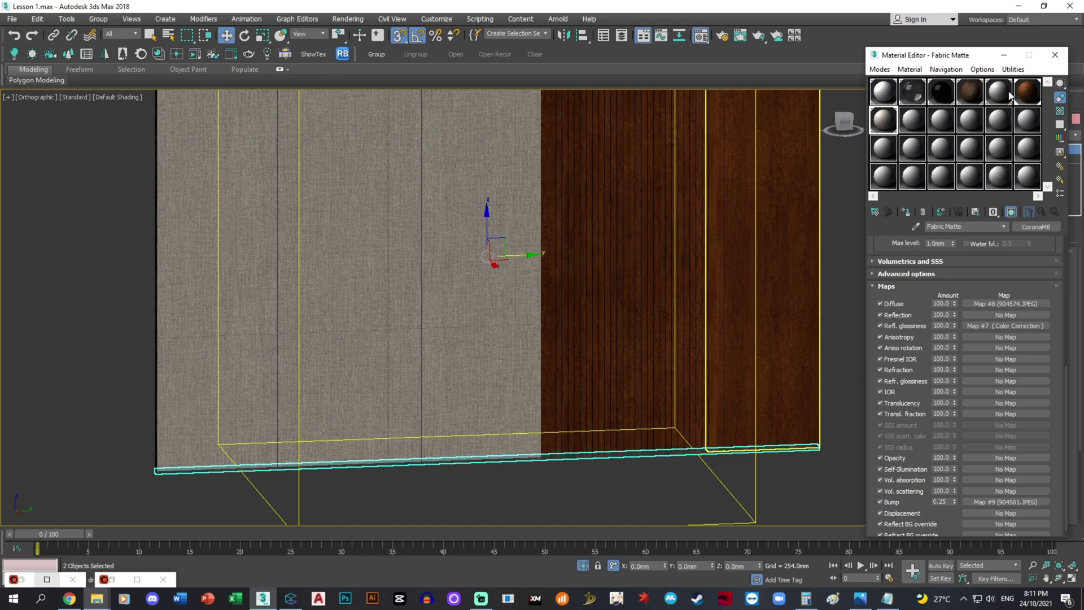
click(191, 94)
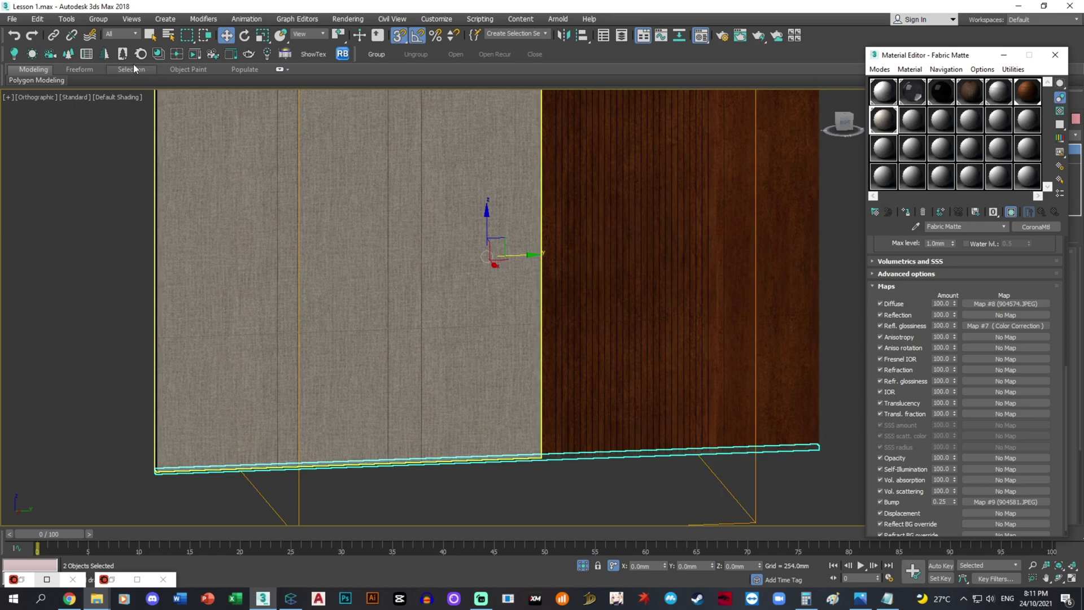
click(158, 54)
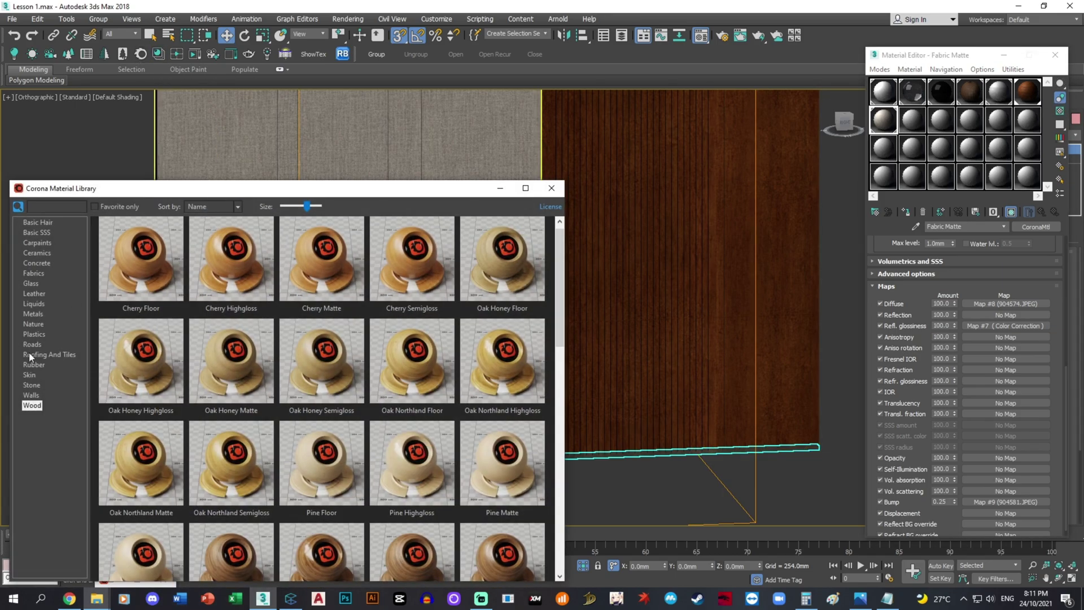
click(630, 367)
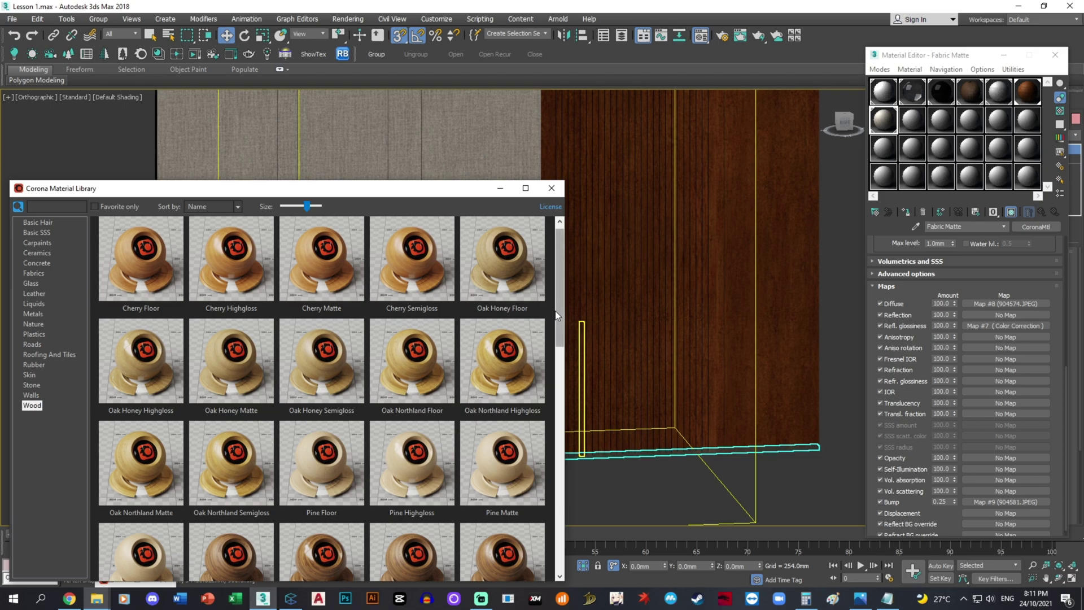
drag(555, 312, 544, 523)
scroll(544, 511, up, 1)
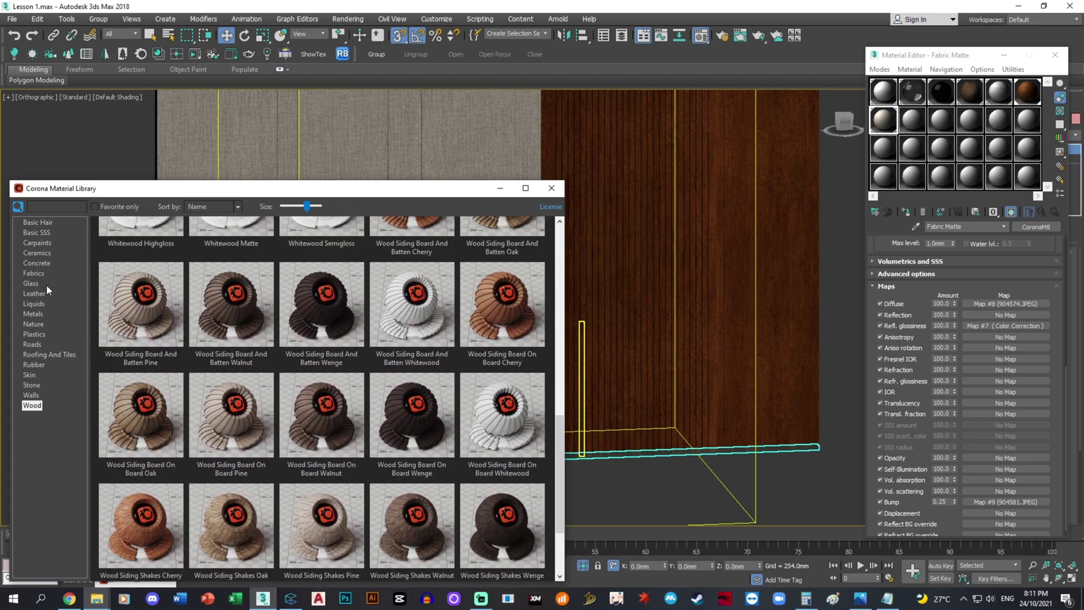
click(31, 395)
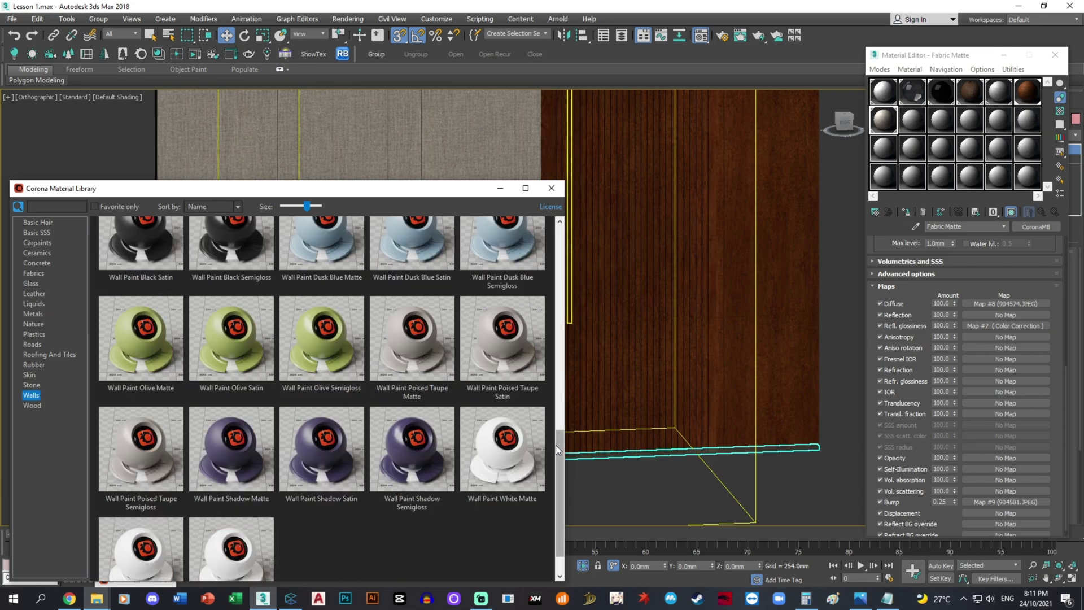
mouse_move(556, 446)
mouse_down()
mouse_move(565, 386)
mouse_move(553, 234)
mouse_move(555, 314)
mouse_up()
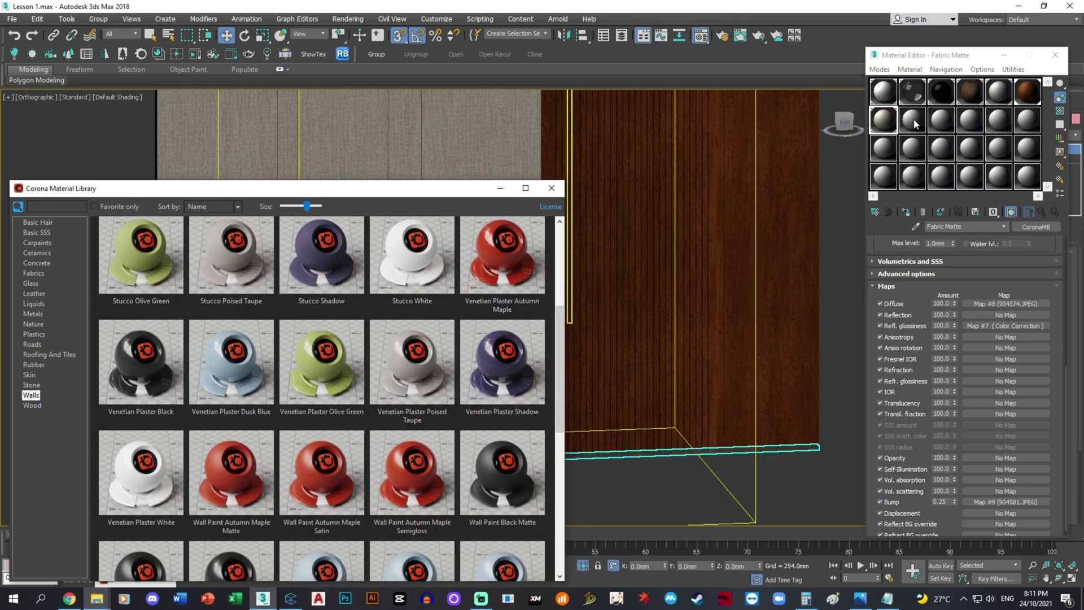
drag(915, 123, 912, 120)
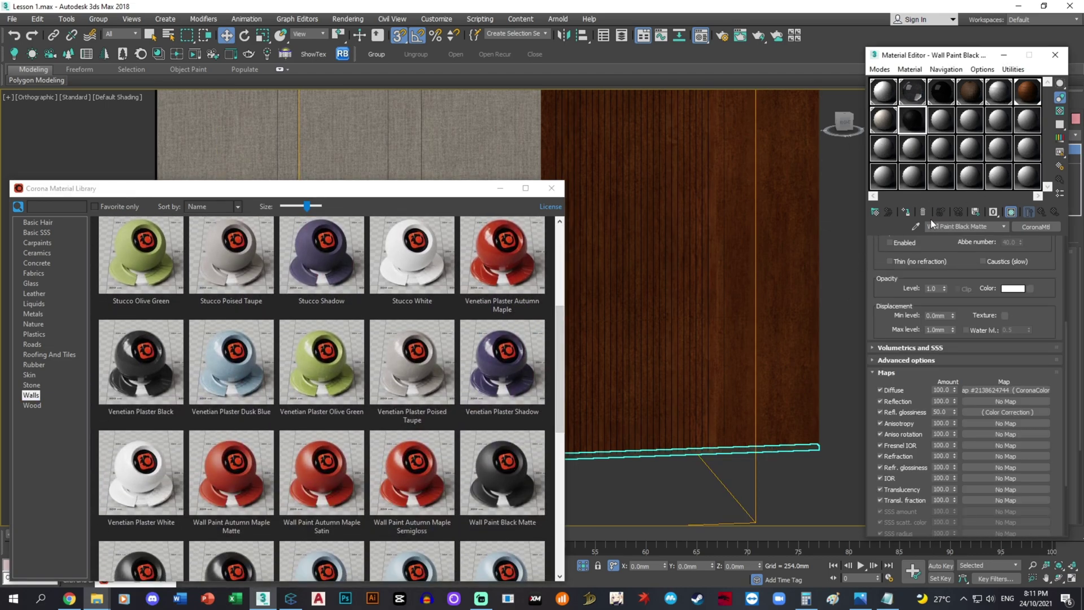
Step: Assign Wall Paint Black Matte to the selected horizontal strips, minimize the material library and clear the selection
middle_drag(730, 321, 725, 279)
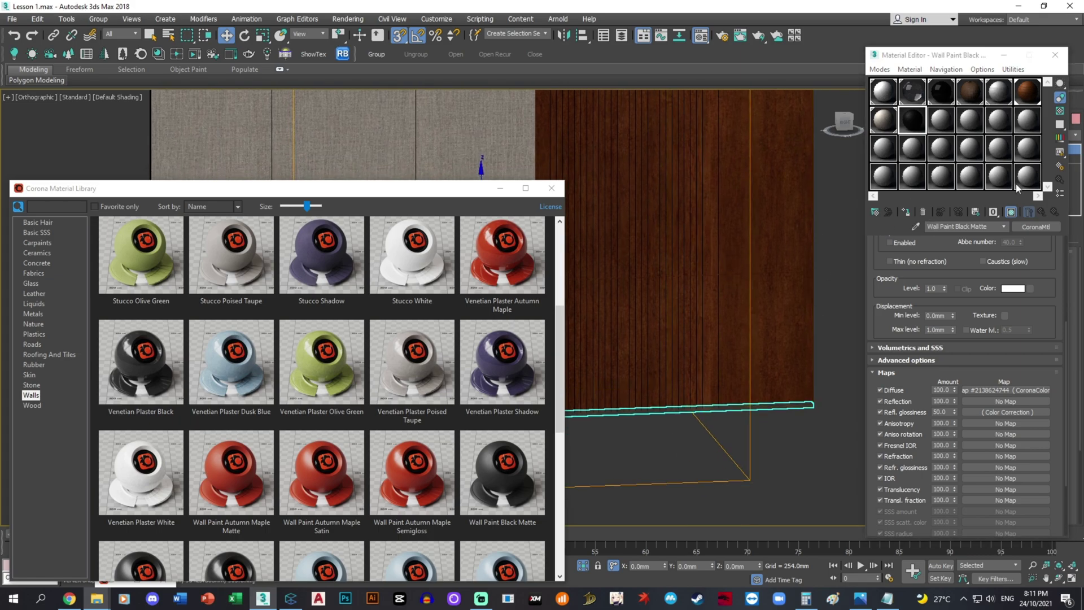
click(906, 213)
click(499, 188)
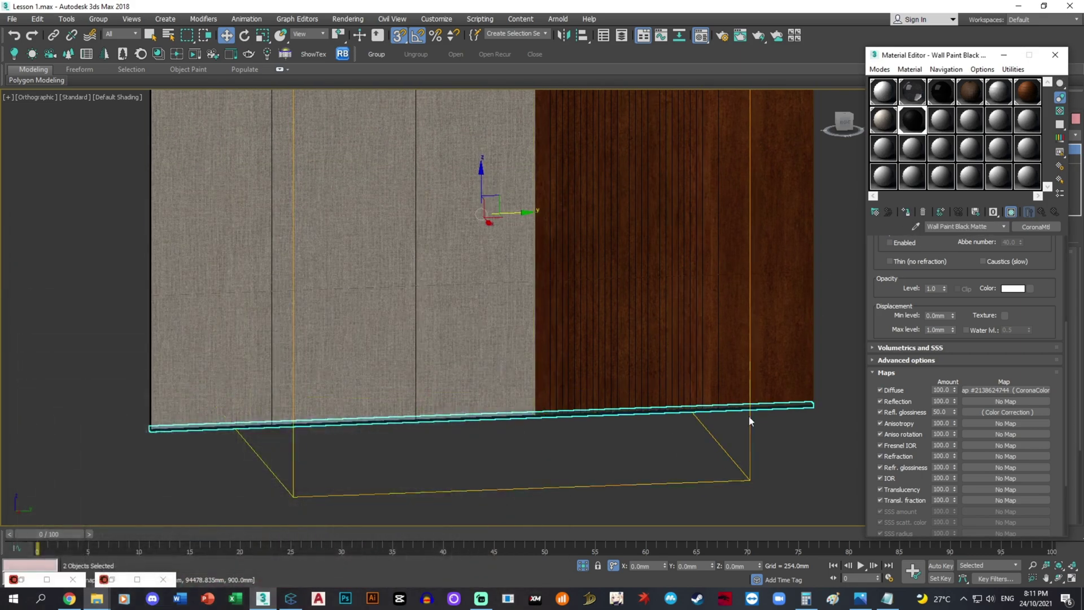
click(755, 433)
middle_drag(740, 361, 686, 381)
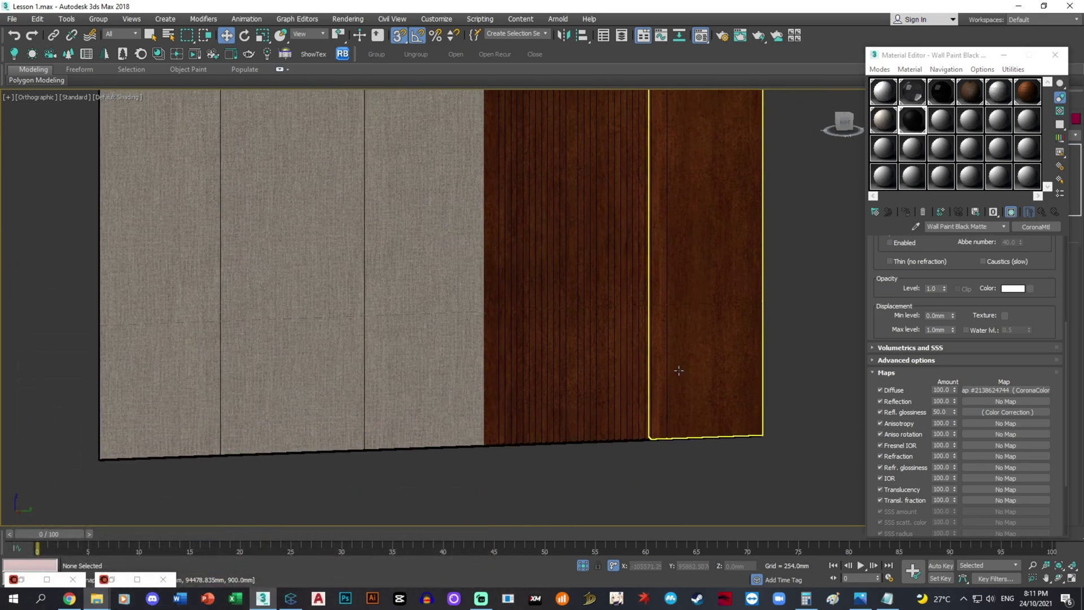
Step: With the narrow vertical strip beside the fabric panel selected, copy Wall Paint Black Matte into the second row's third slot and clear the copy's Diffuse map
click(485, 321)
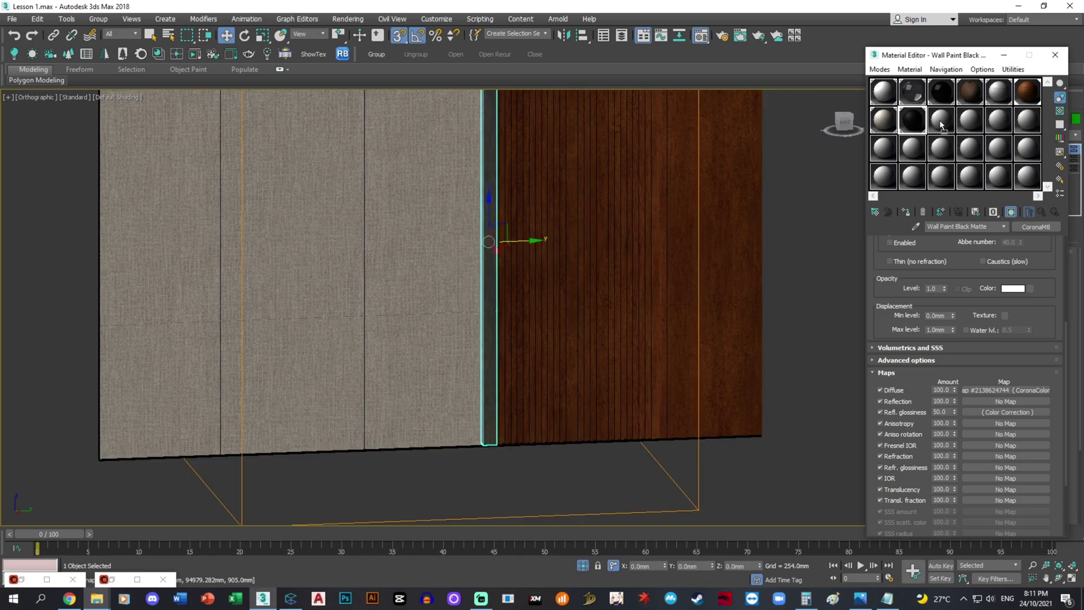
drag(914, 125, 940, 120)
right_click(1008, 391)
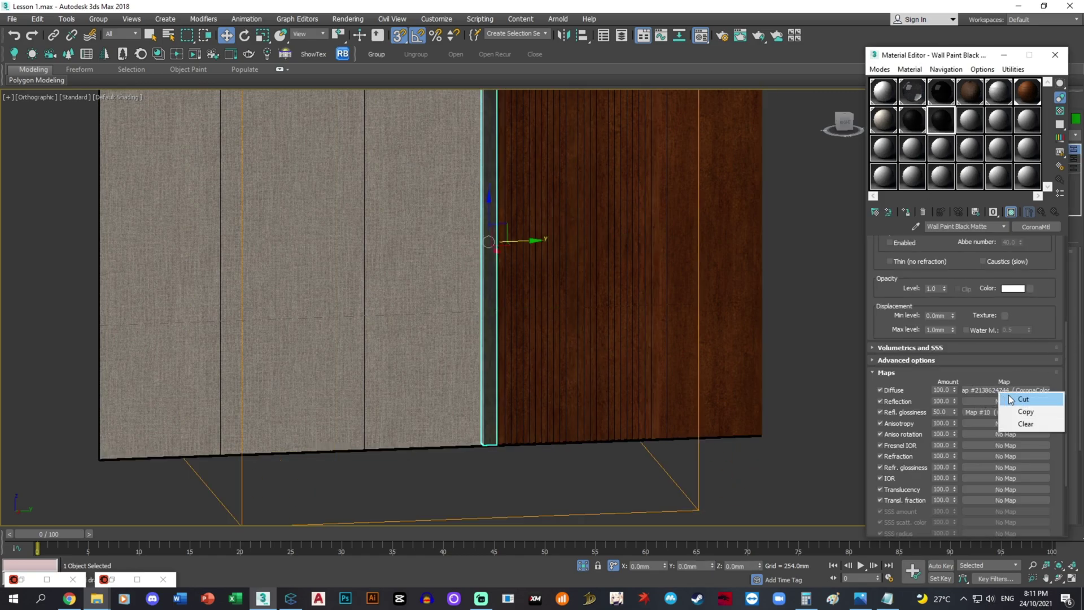
click(1027, 426)
Step: Set the copied material's Diffuse colour to a neutral grey with saturation 0 and value 50, and check it against the reference image
drag(1065, 453, 1071, 310)
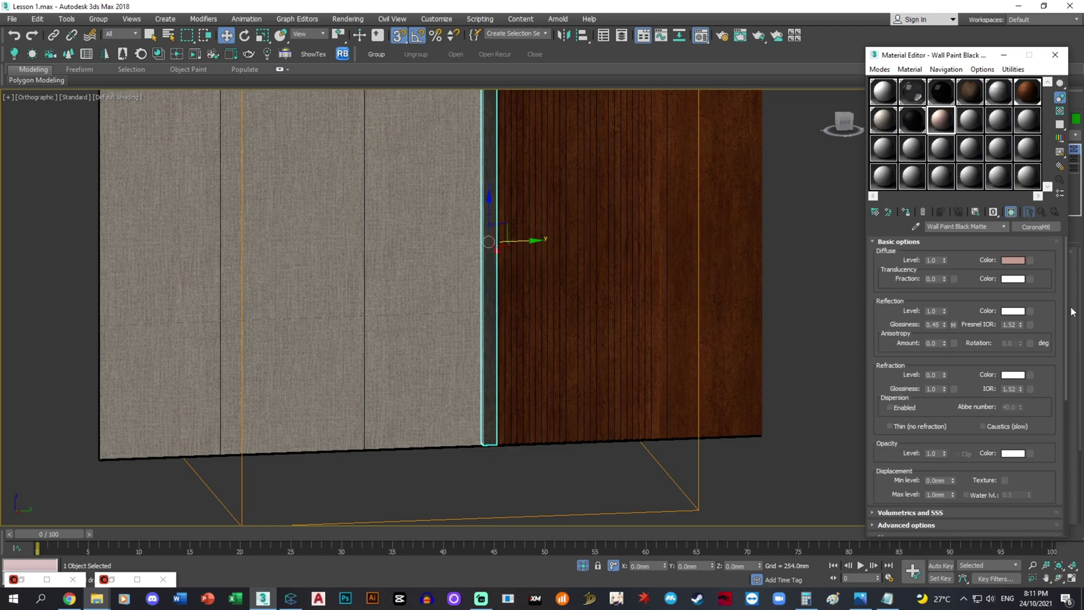
click(1014, 260)
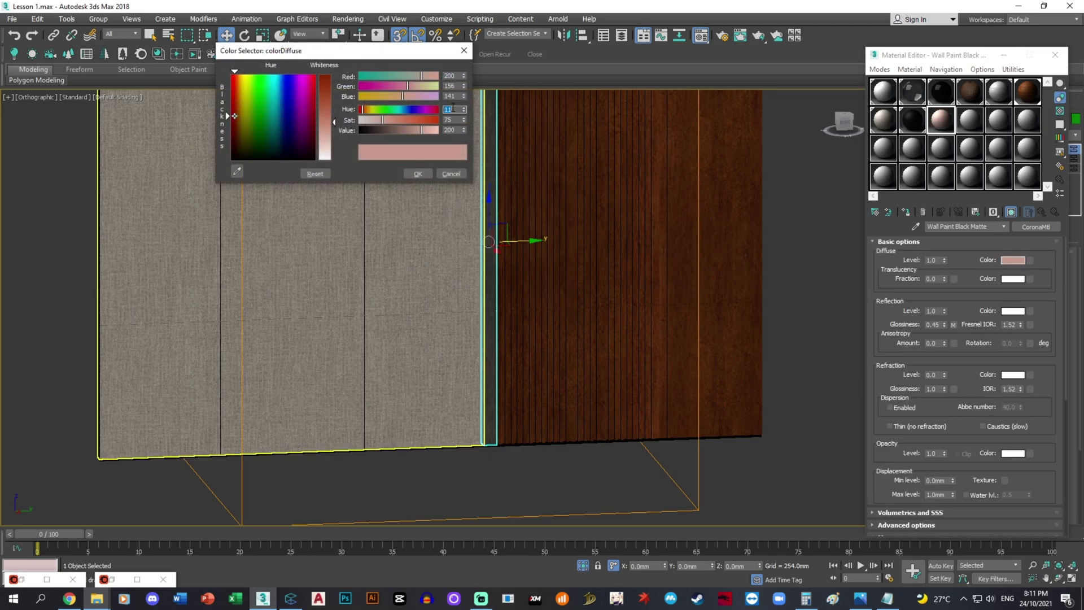
drag(463, 119, 464, 129)
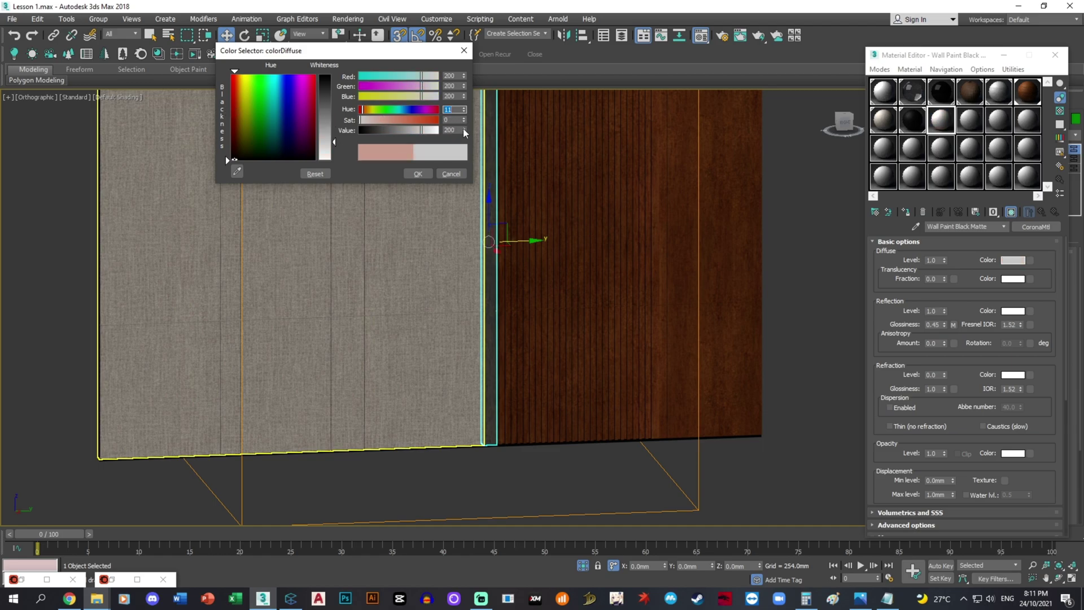
click(417, 173)
click(860, 598)
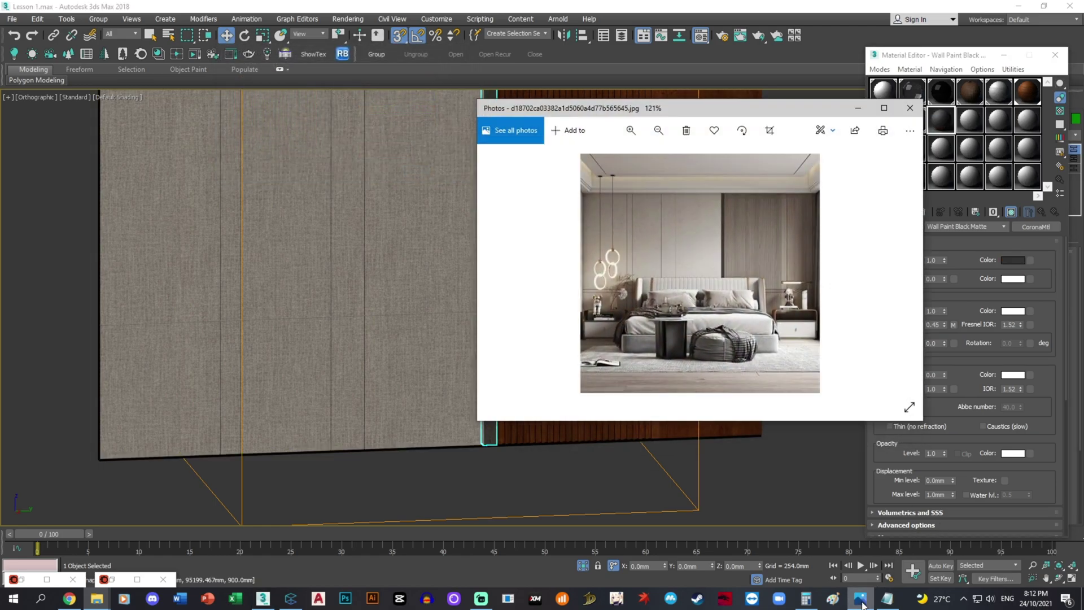
click(861, 599)
Step: Darken the copied material's Diffuse colour to value 30, trying 40 first
click(1014, 260)
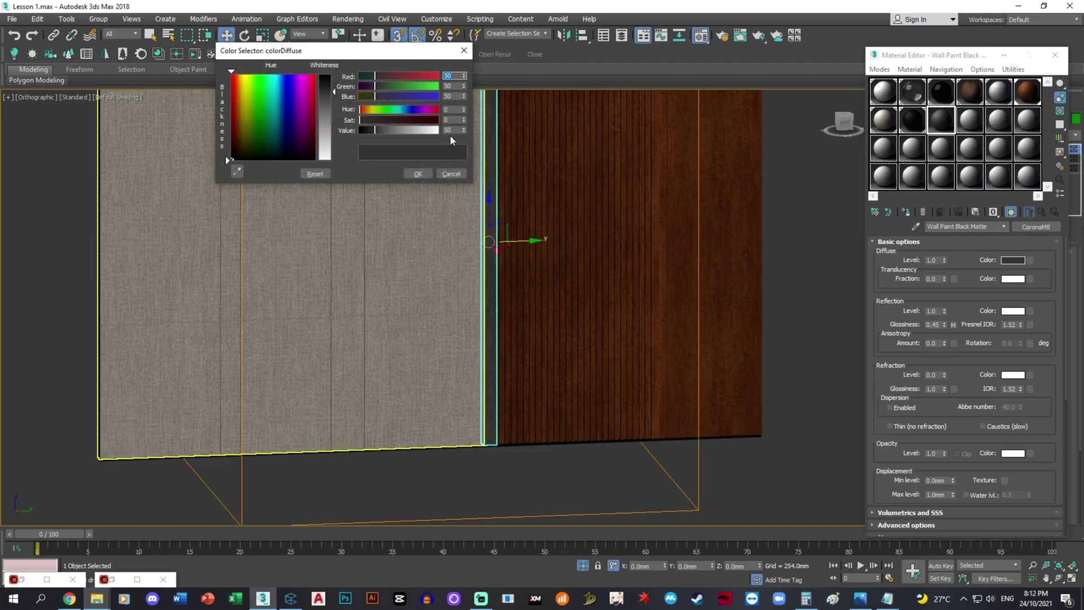
text(40)
key(Return)
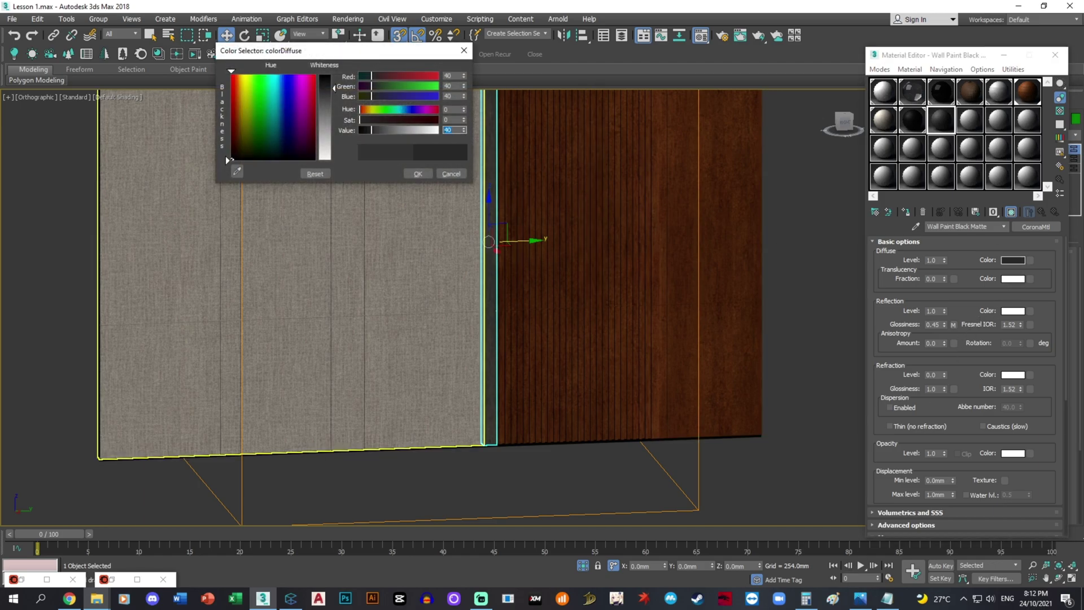
text(30)
key(Return)
click(418, 174)
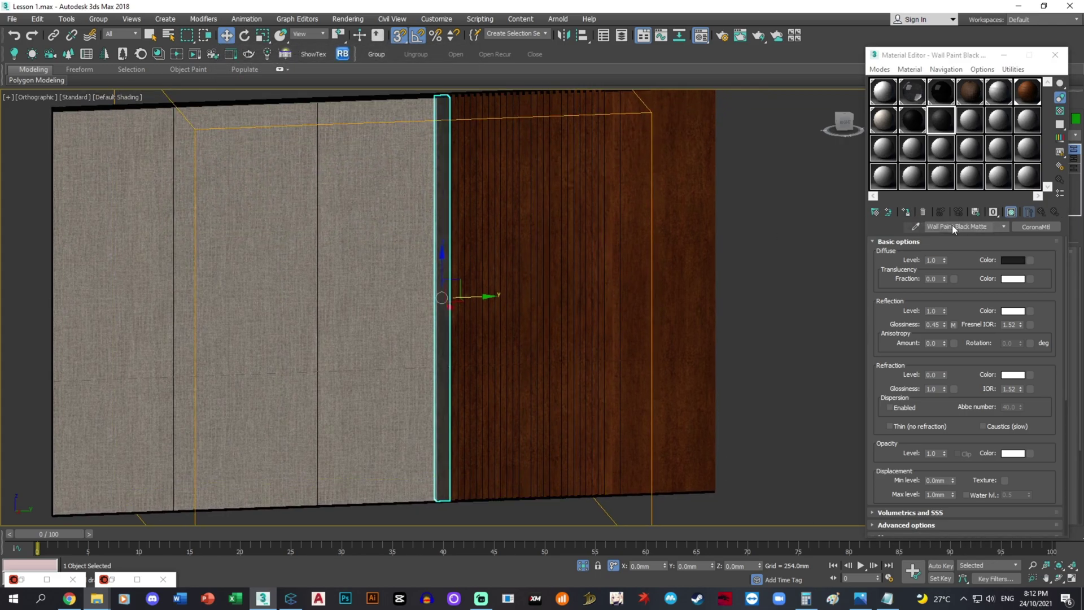
Step: Rename the copied material Grey Matte, assign it to the selected vertical strip and clear the selection
click(920, 211)
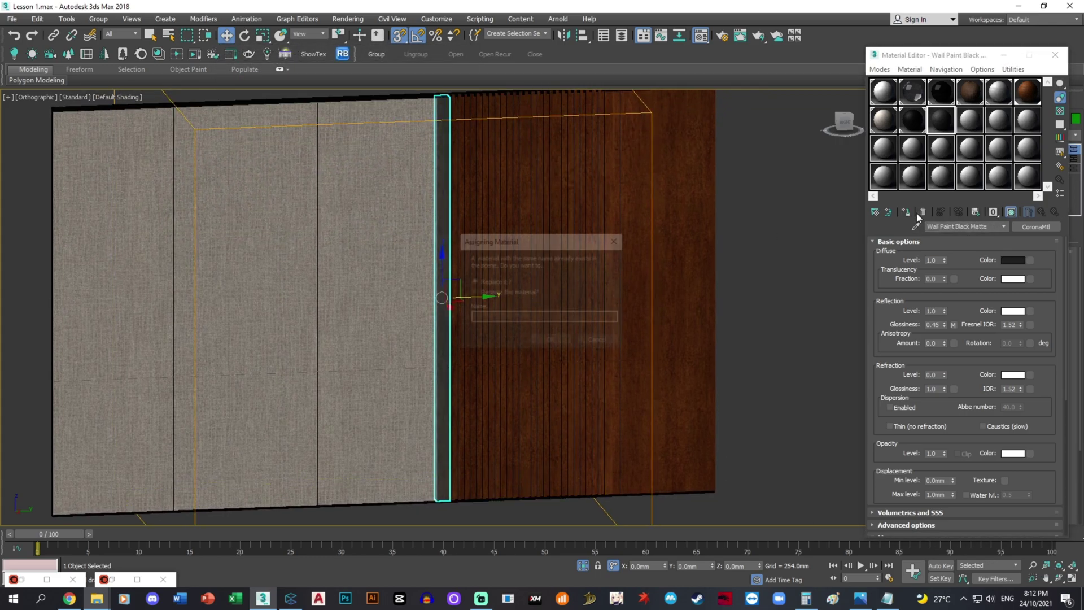
click(600, 343)
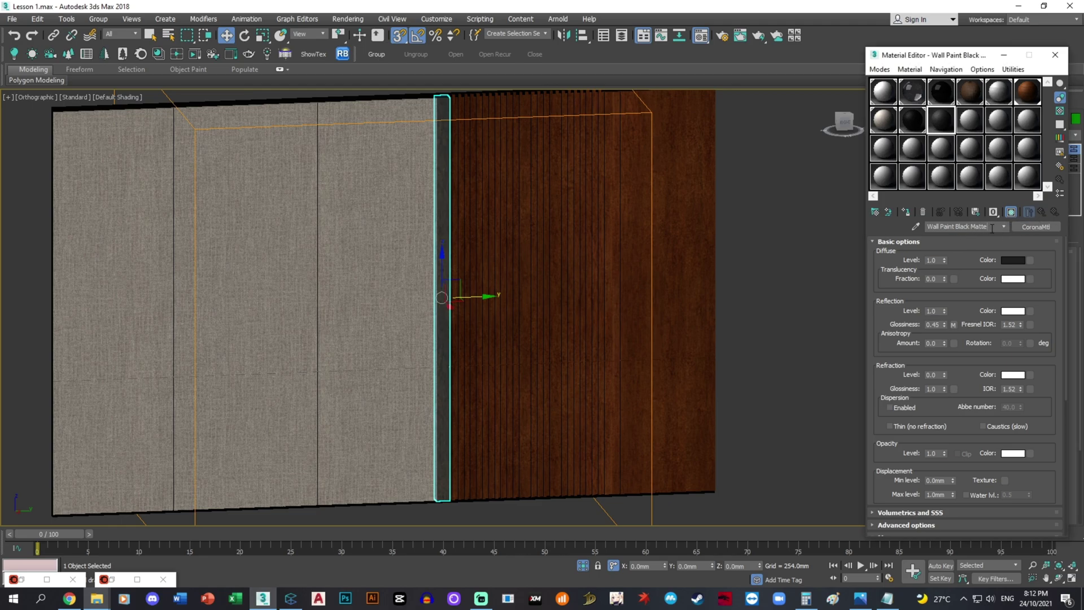
text(Grey)
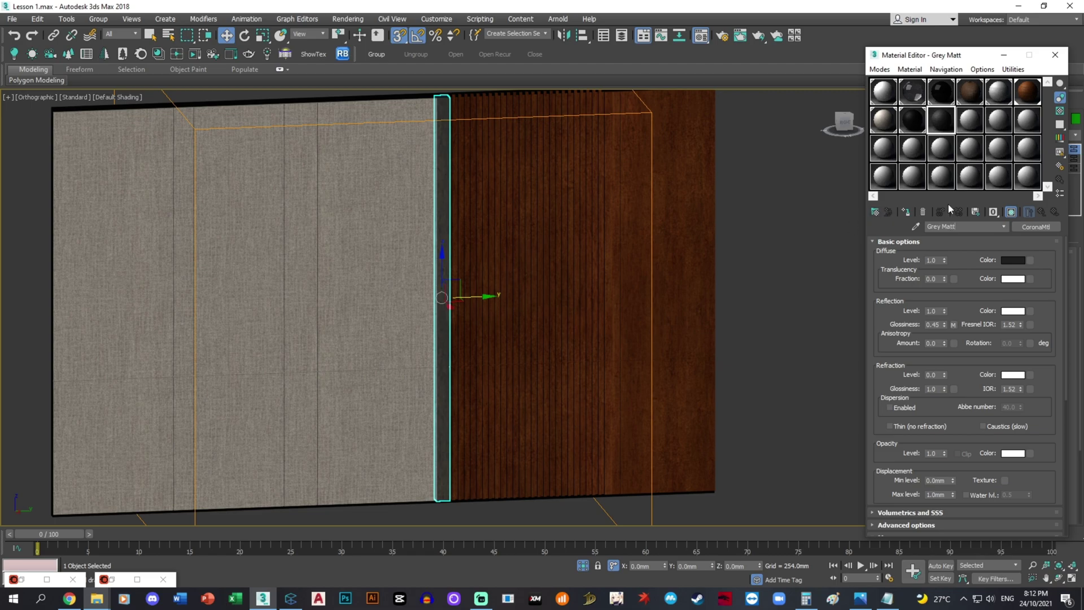
click(908, 214)
click(756, 258)
Step: Check Grey Matte's Diffuse colour without changing it, select the Cherry Matte material and examine the whole wall from an angle
middle_drag(591, 233, 589, 276)
click(1017, 258)
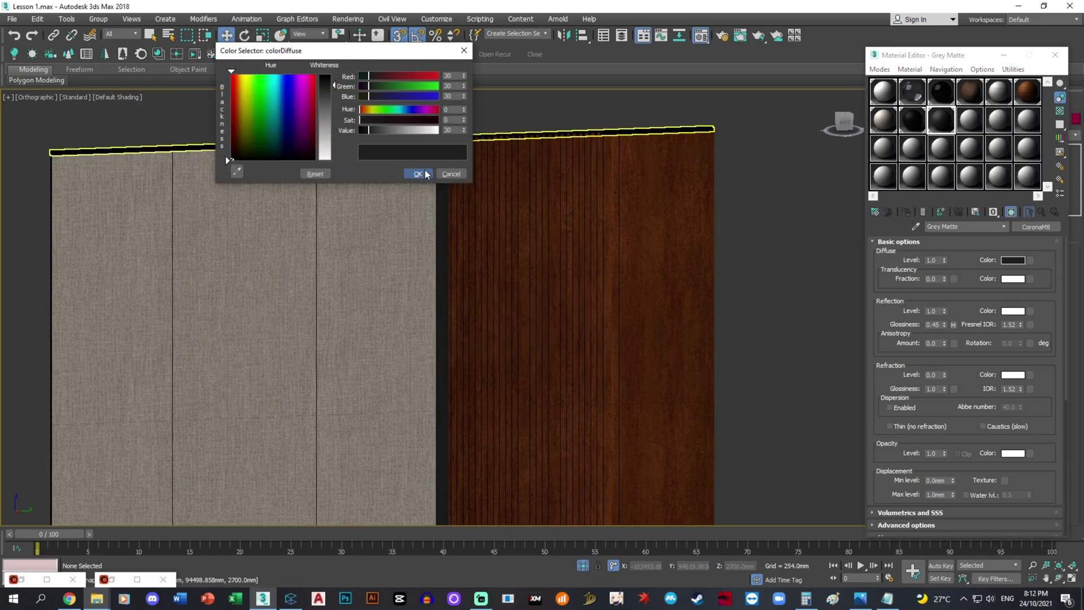
click(451, 172)
click(1022, 93)
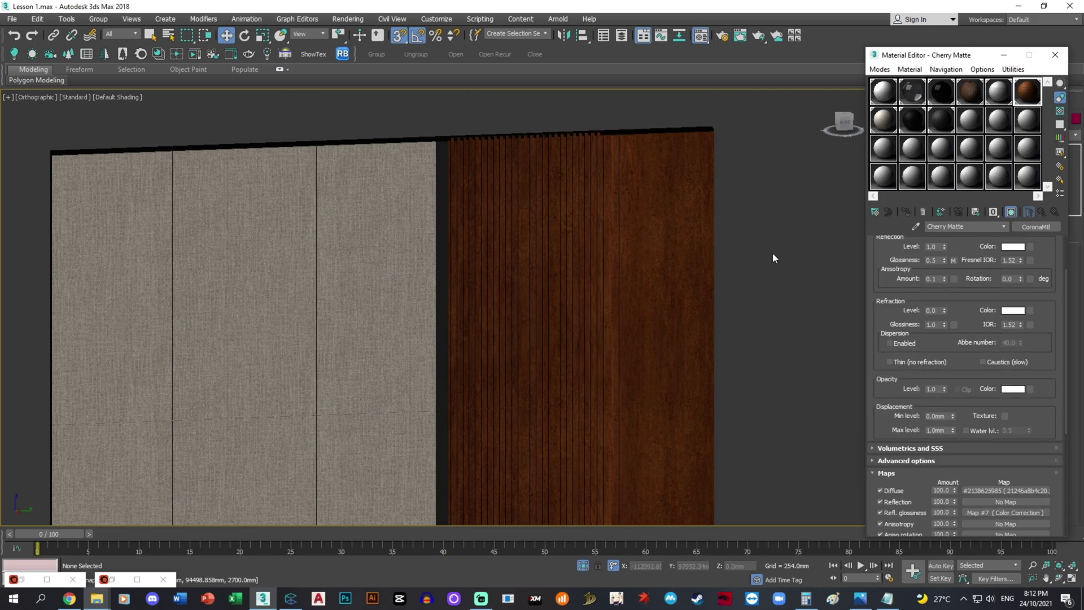
middle_drag(772, 253, 732, 228)
scroll(706, 375, down, 5)
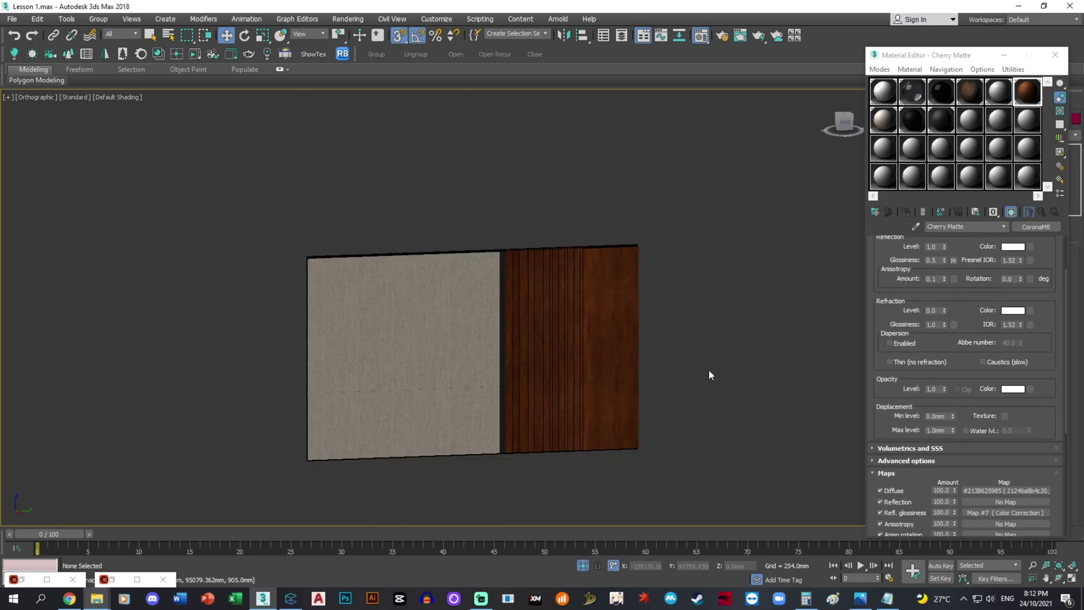
alt+middle_drag(706, 376, 676, 334)
scroll(638, 424, up, 4)
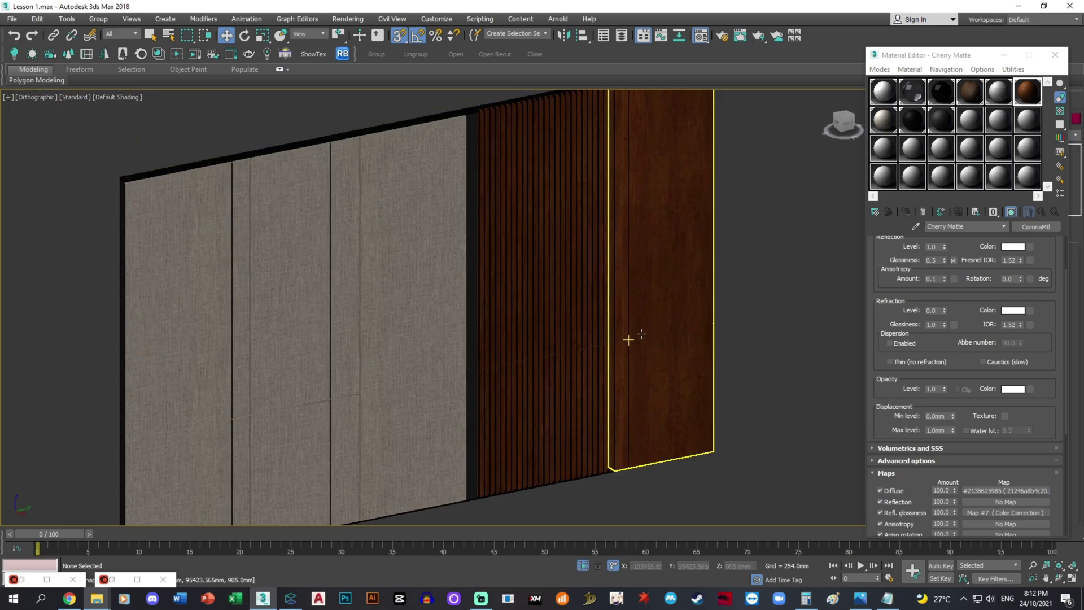
Step: Select all objects of the bed wall and combine them into one group
scroll(626, 339, down, 5)
drag(781, 452, 362, 262)
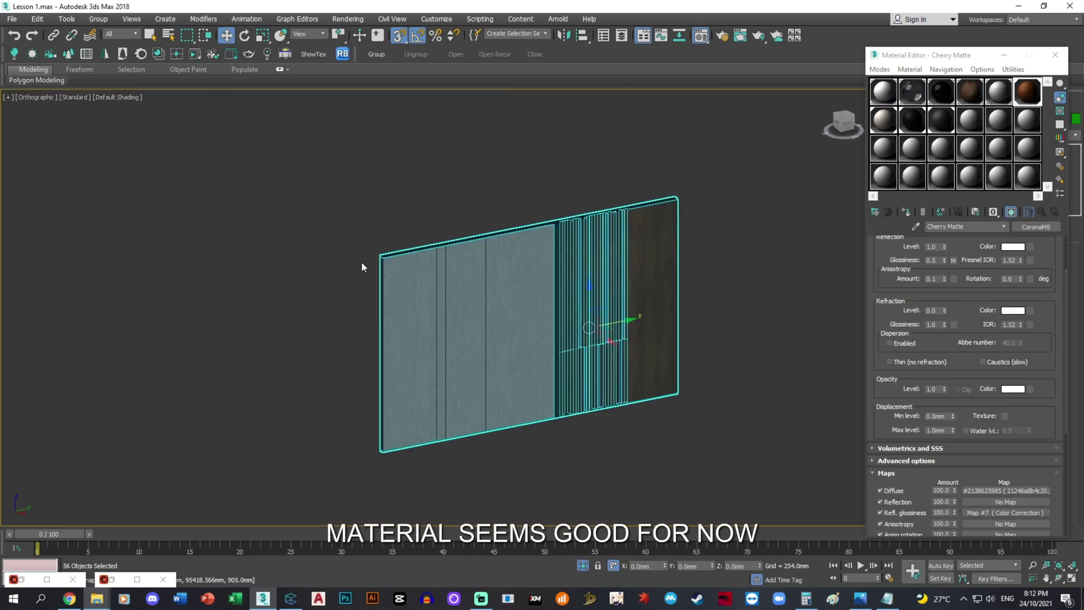
click(97, 19)
click(110, 39)
click(555, 317)
Step: Bring back the rest of the scene, select the Corona camera in the plan and show its view in shaded display with nothing selected
key(t)
right_click(478, 250)
click(502, 166)
key(F3)
middle_drag(511, 167, 411, 328)
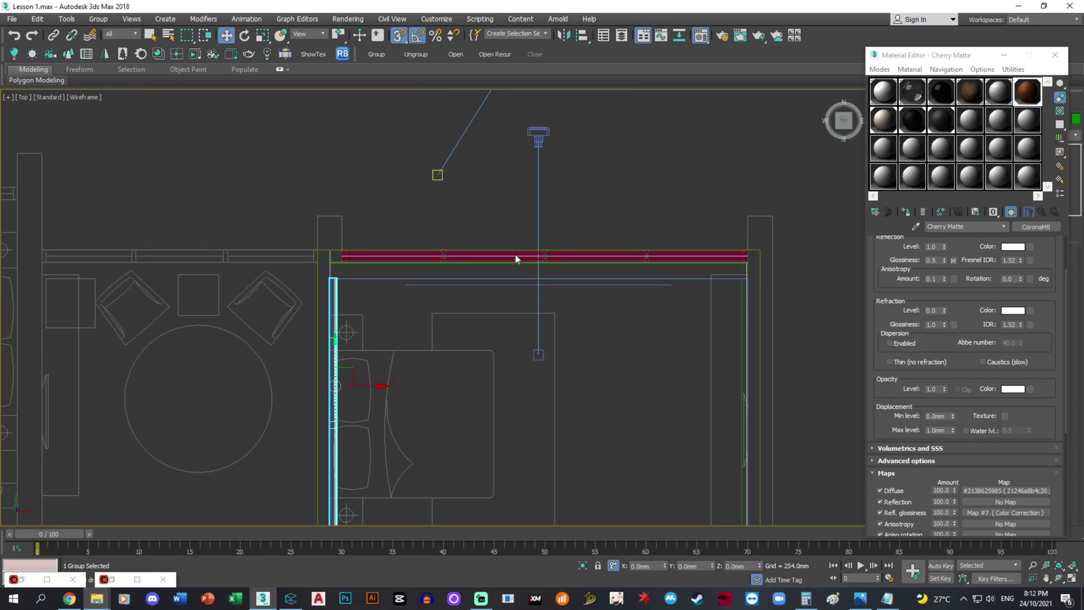
click(538, 137)
key(c)
click(626, 473)
key(F3)
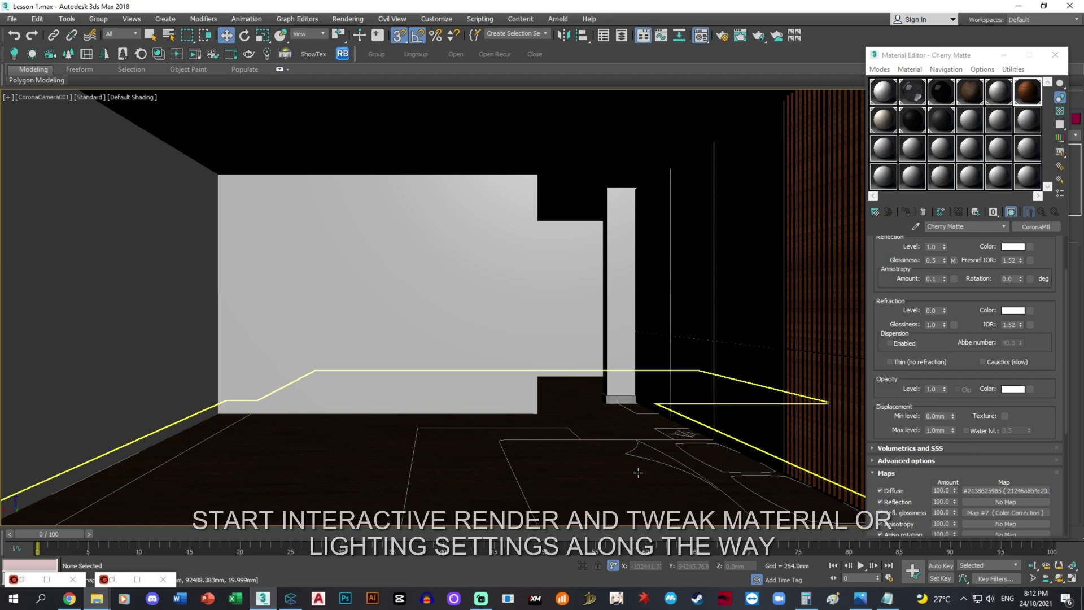
Step: Start a Corona interactive render of CoronaCamera001, minimize Render Setup, move the Material Editor aside and bring up the reference image
key(F10)
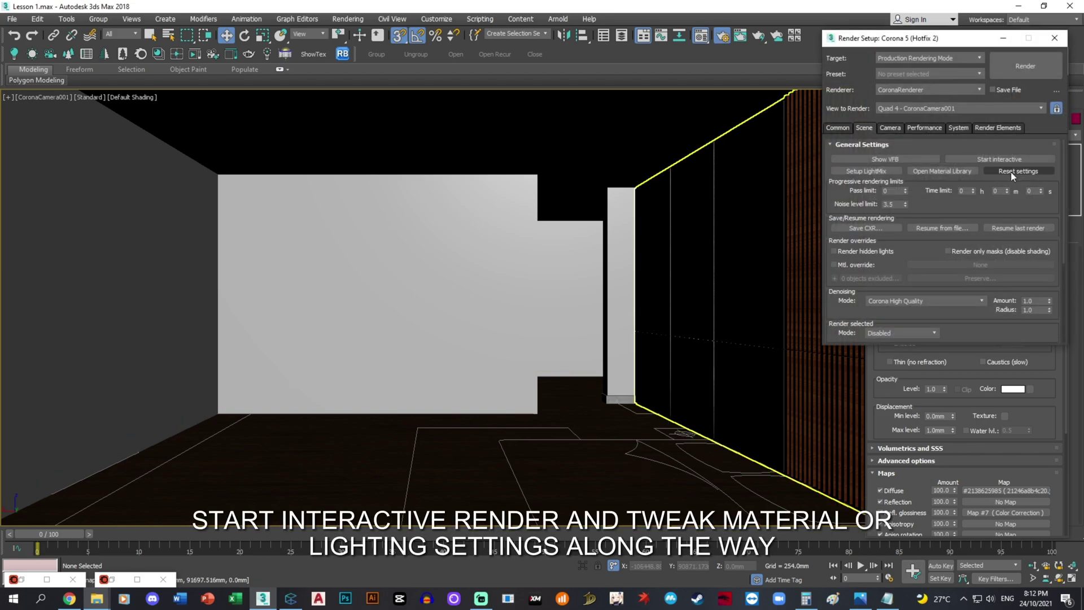
click(999, 159)
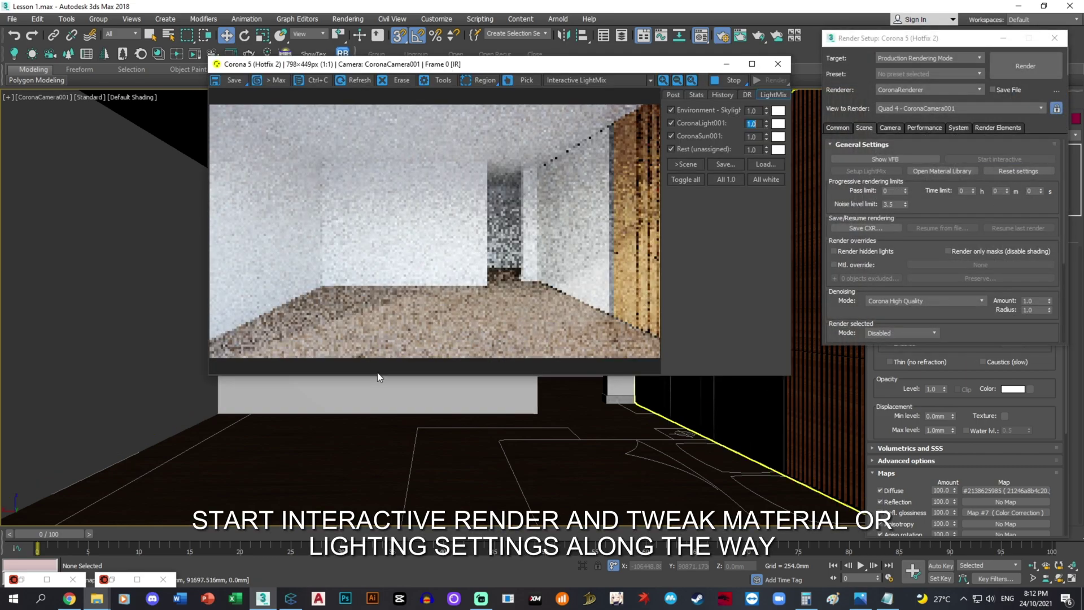
click(1003, 40)
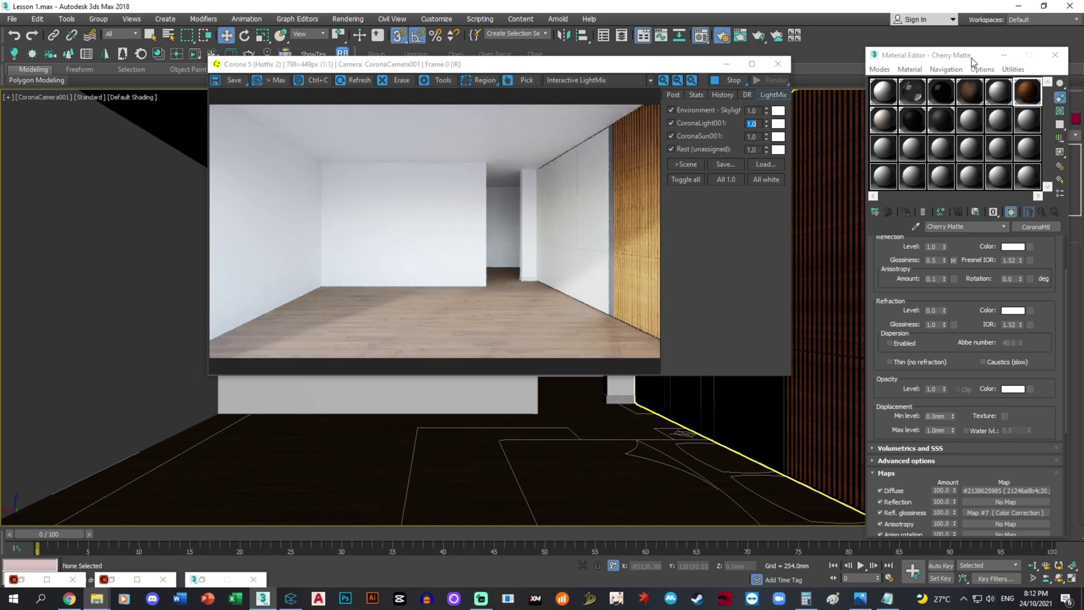
mouse_move(967, 58)
mouse_down()
mouse_move(1042, 59)
mouse_move(956, 62)
mouse_up()
click(860, 598)
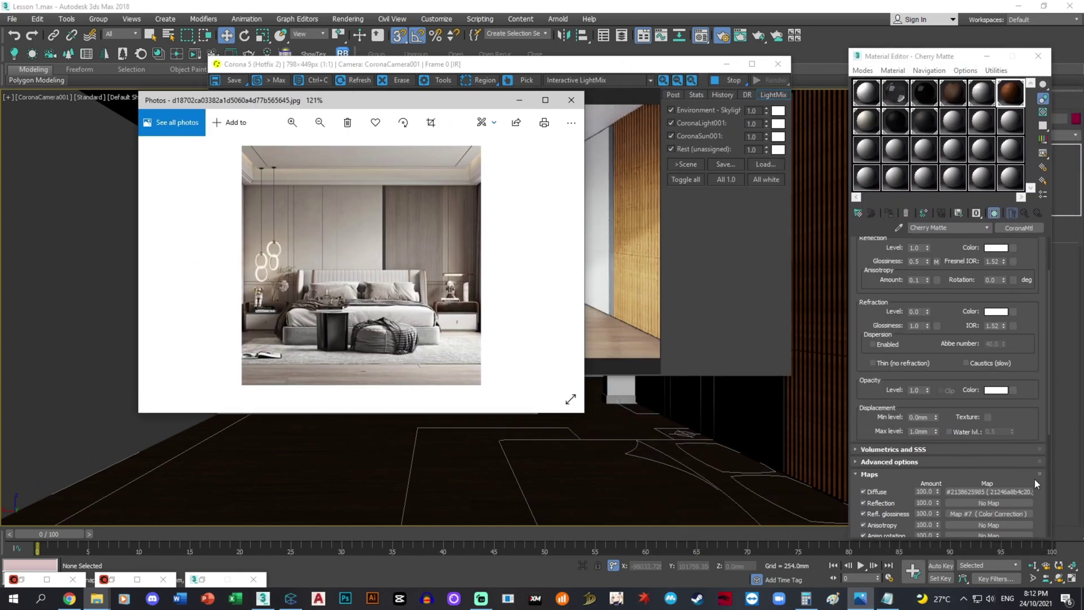
Step: Wrap Cherry Matte's Diffuse bitmap in a Color Correction map, keeping the bitmap as its sub-map
click(1025, 492)
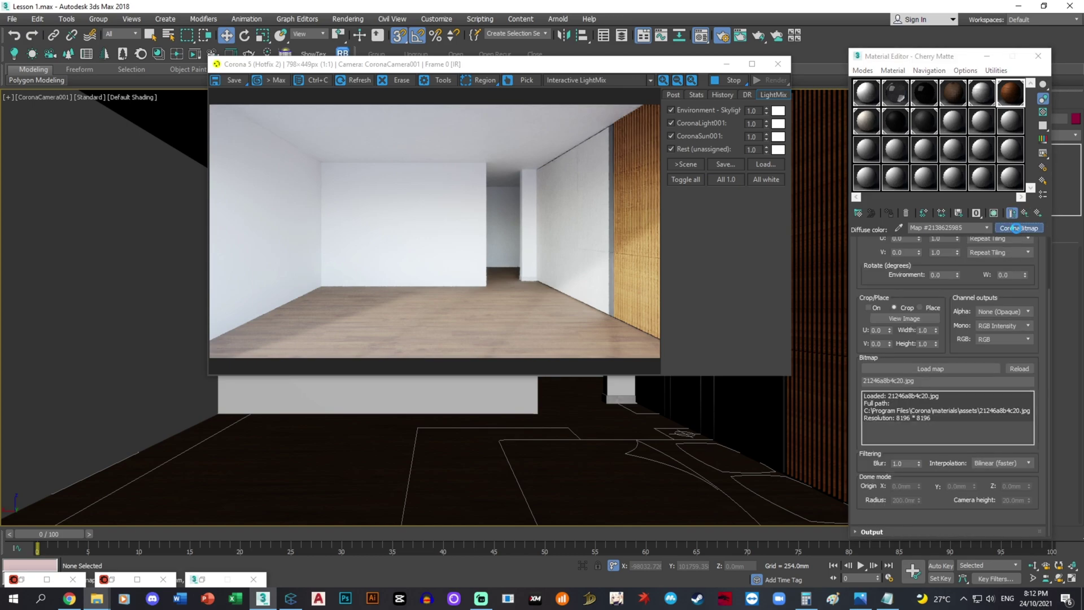
click(1014, 228)
text(color)
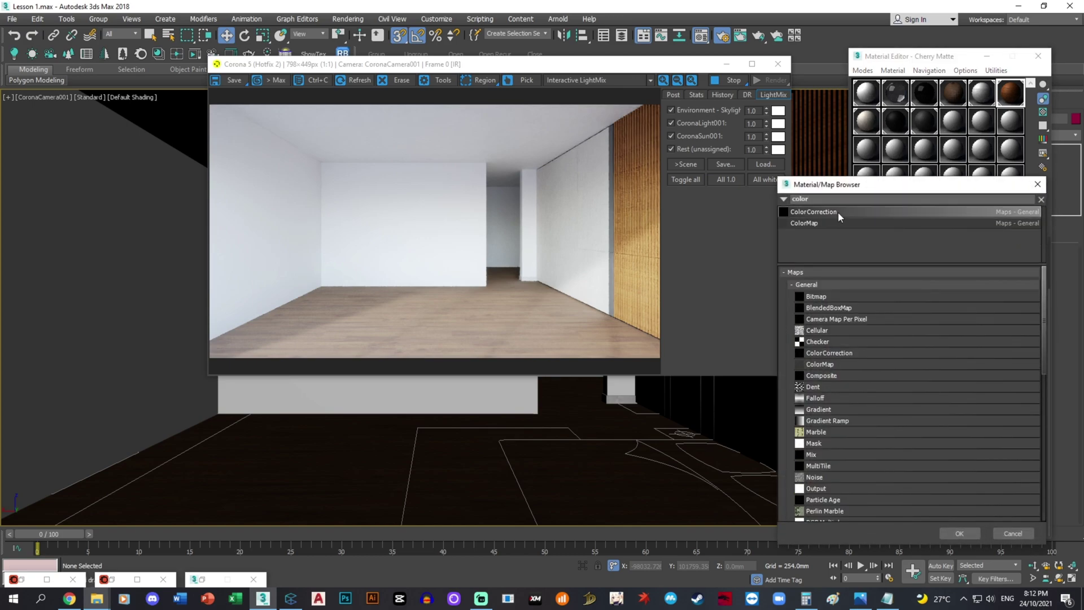
double_click(837, 211)
click(928, 327)
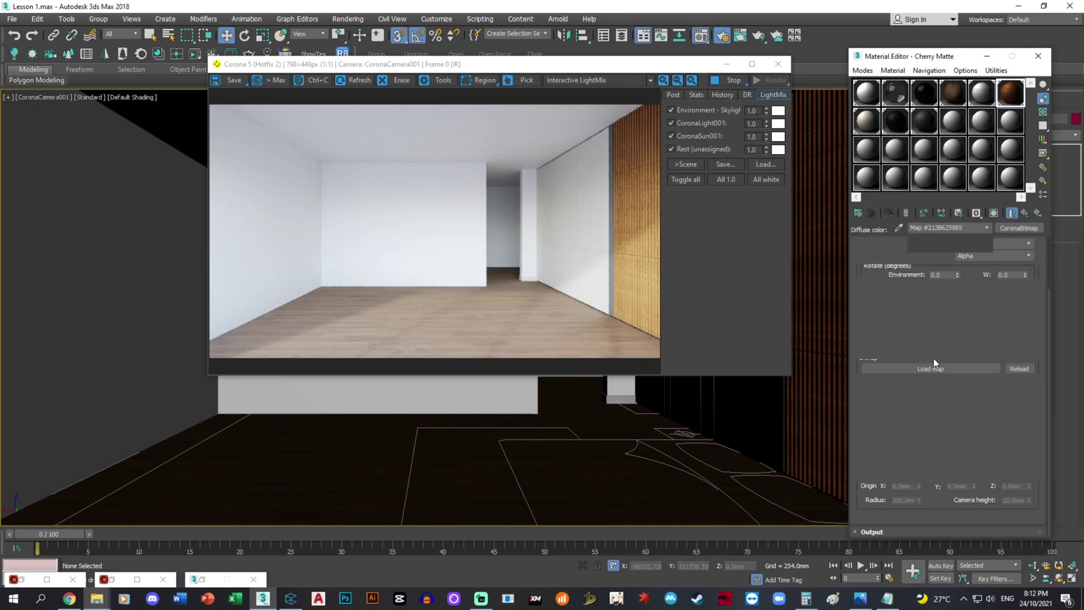
Step: Switch to the multi-viewport layout, clear the selection, frame the plan in the top view and move the render window clear of it
click(732, 462)
key(alt+w)
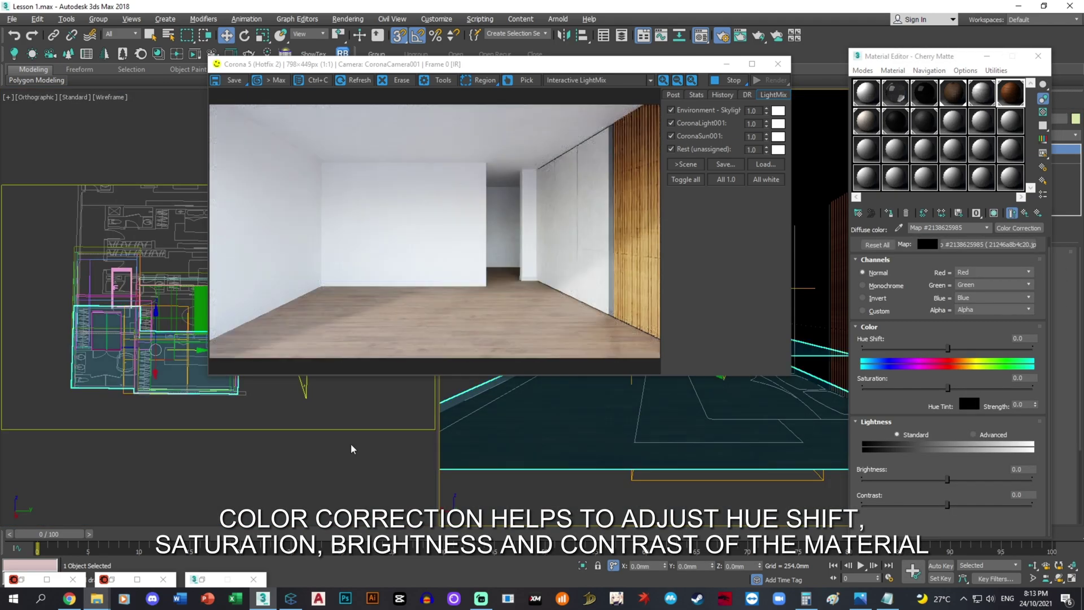
click(356, 412)
middle_drag(342, 404, 346, 467)
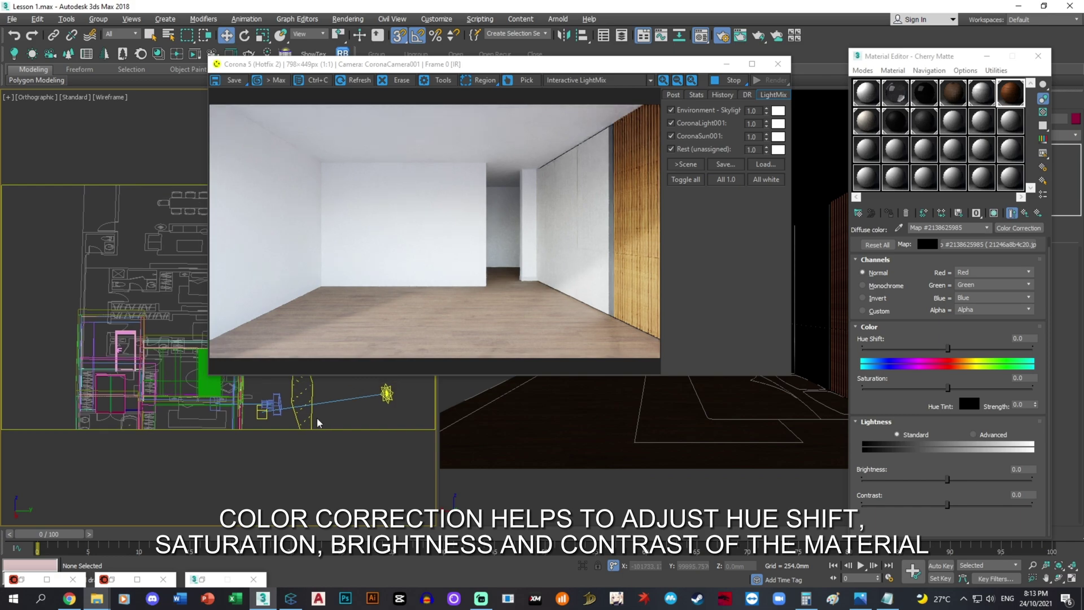
middle_drag(329, 418, 304, 441)
drag(654, 65, 697, 28)
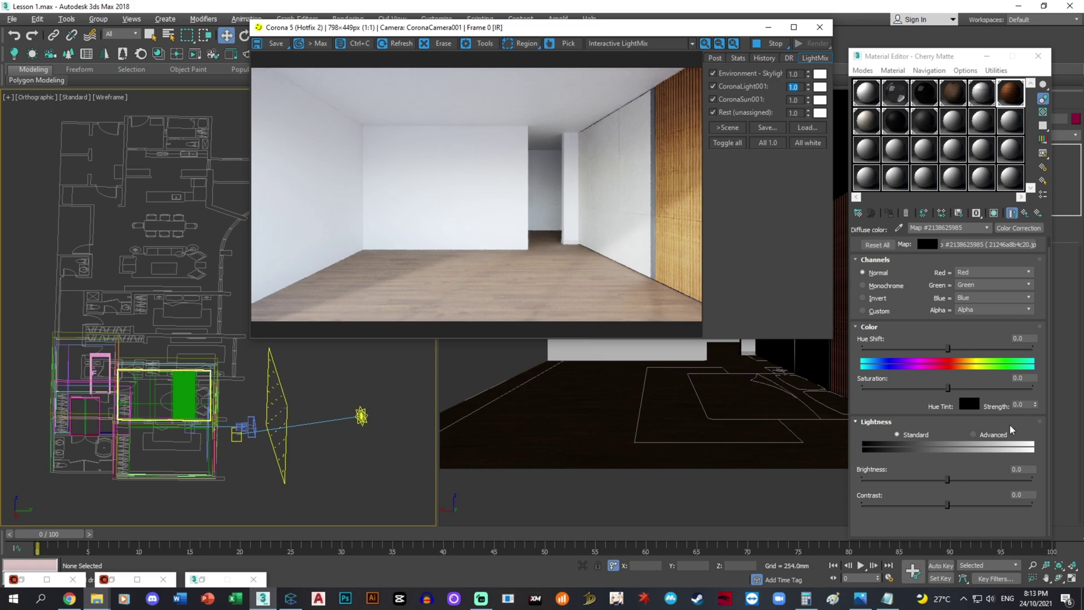
Step: In Cherry Matte's Color Correction, use Advanced lightness, set saturation to -50, compare with the reference image and raise the hue shift slightly
click(983, 435)
double_click(1022, 377)
text(-50)
key(Return)
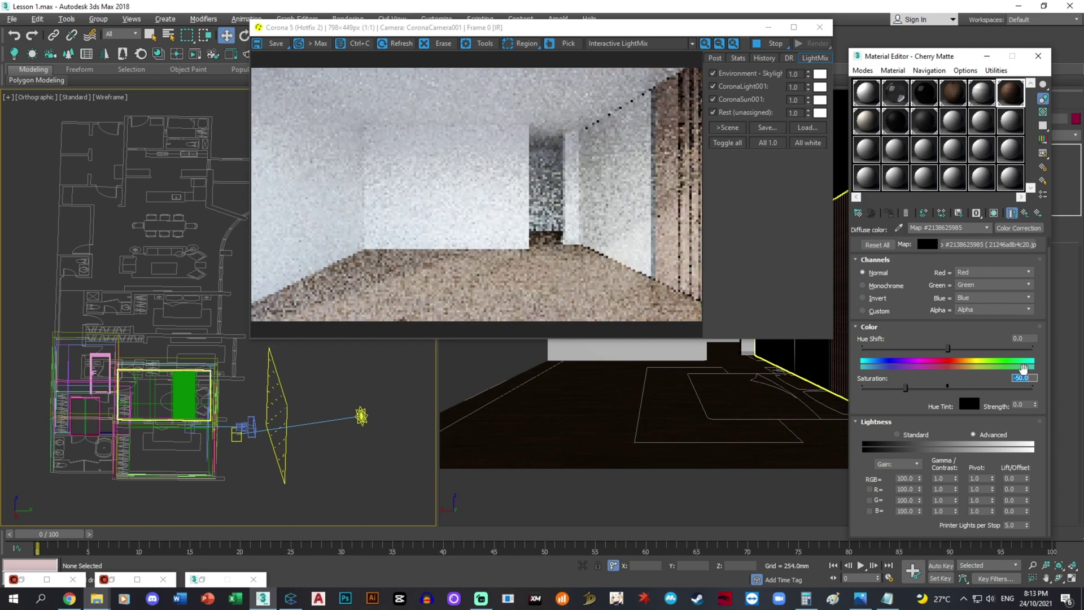
click(858, 600)
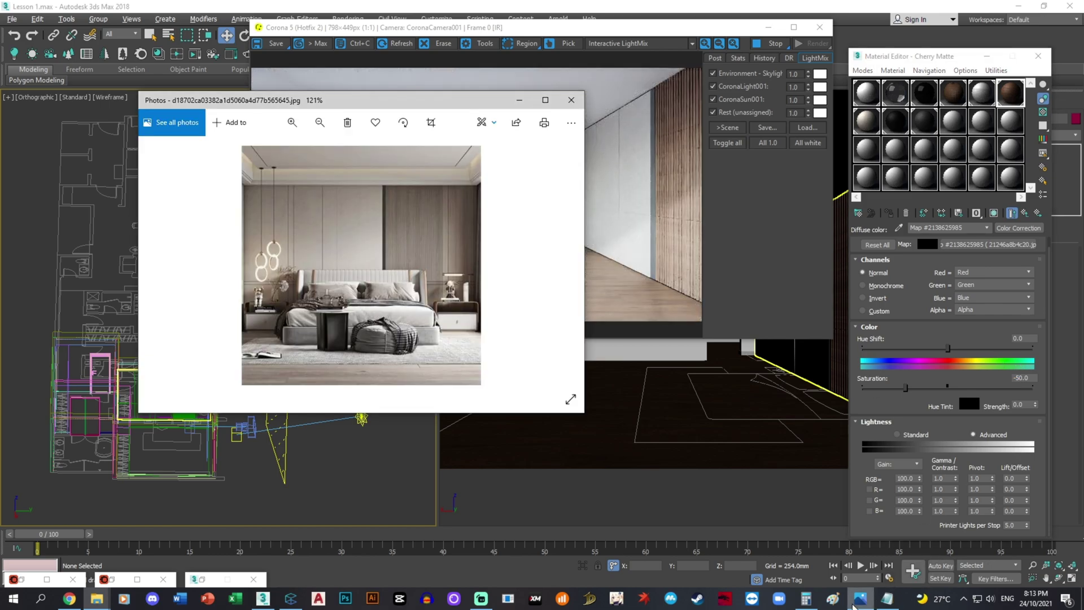
click(858, 599)
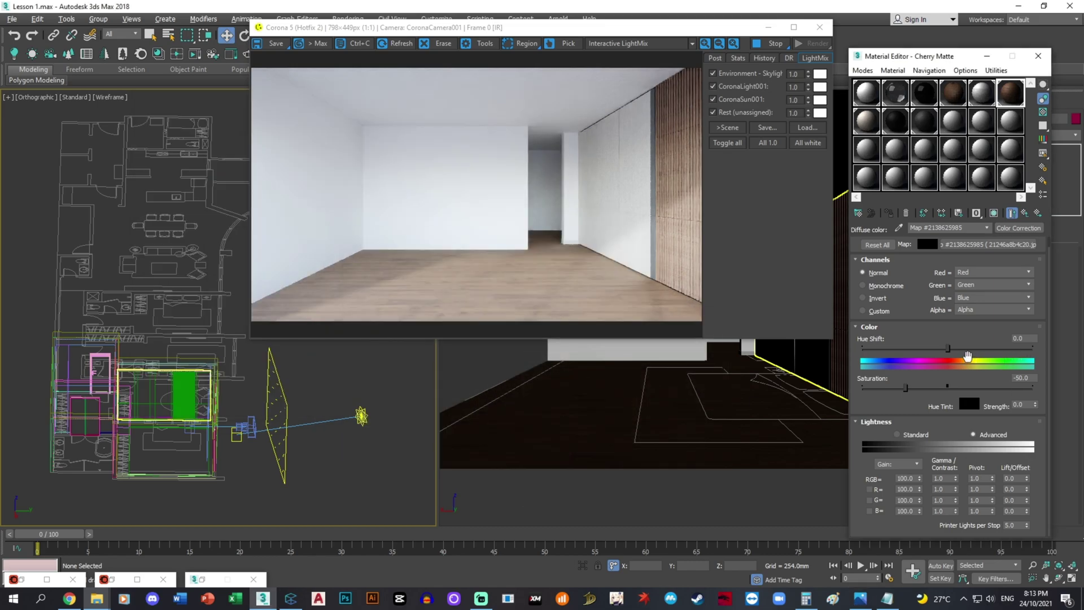
drag(947, 350, 951, 349)
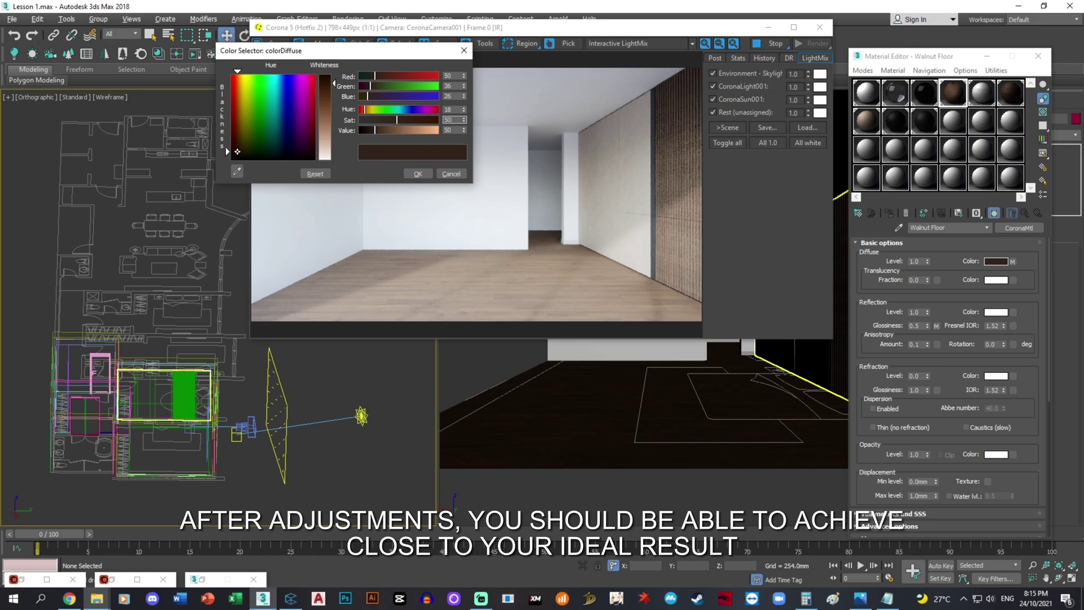
Step: Set the saturation of Walnut Floor's Diffuse colour to 80 and bring up the reference image for comparison
key(Return)
text(80)
key(Return)
click(418, 173)
click(860, 597)
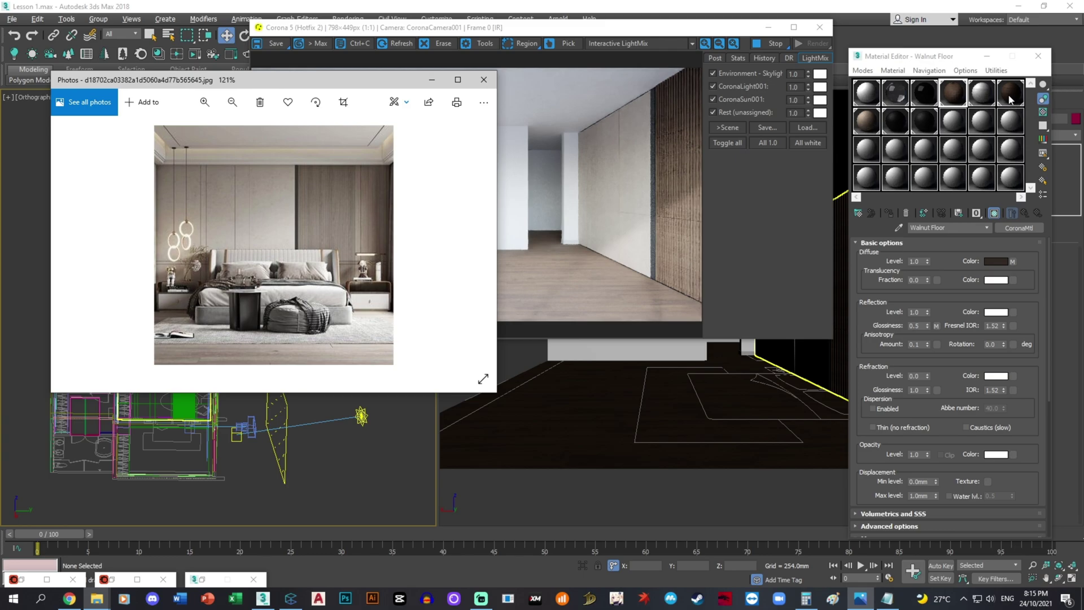
Step: Set the saturation in Cherry Matte's Diffuse Color Correction to -70 and compare the render with the reference image
click(1010, 93)
click(1012, 261)
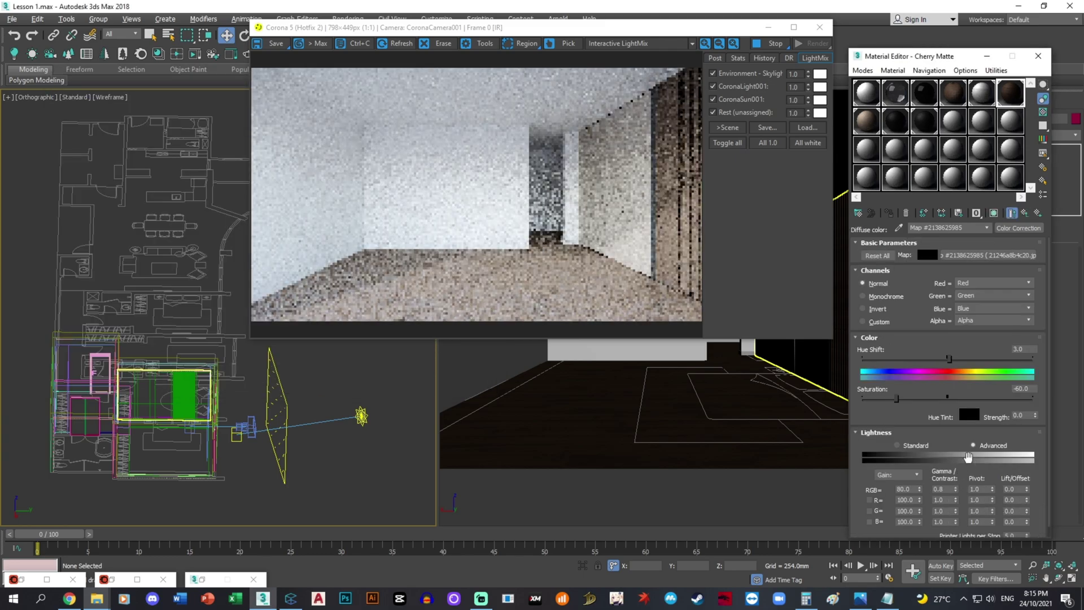
double_click(1024, 389)
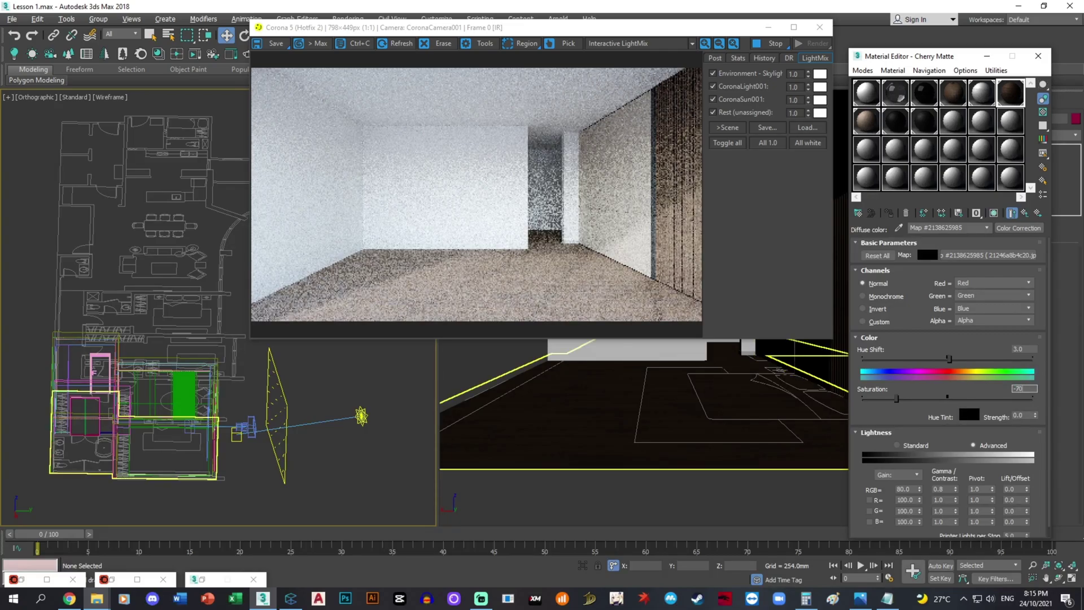
text(-70)
key(Return)
click(861, 600)
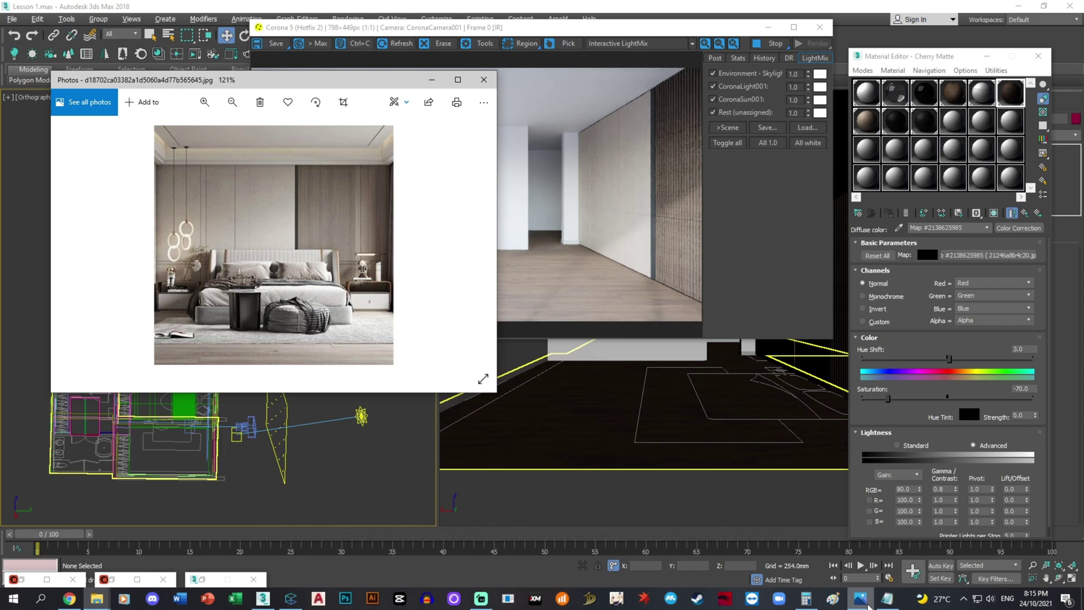
click(861, 600)
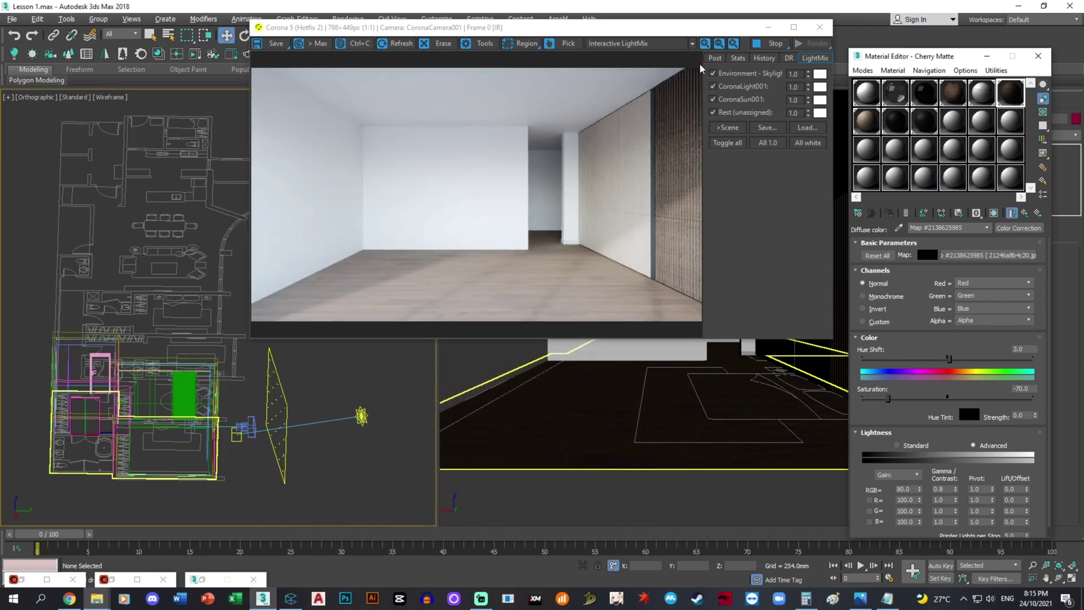